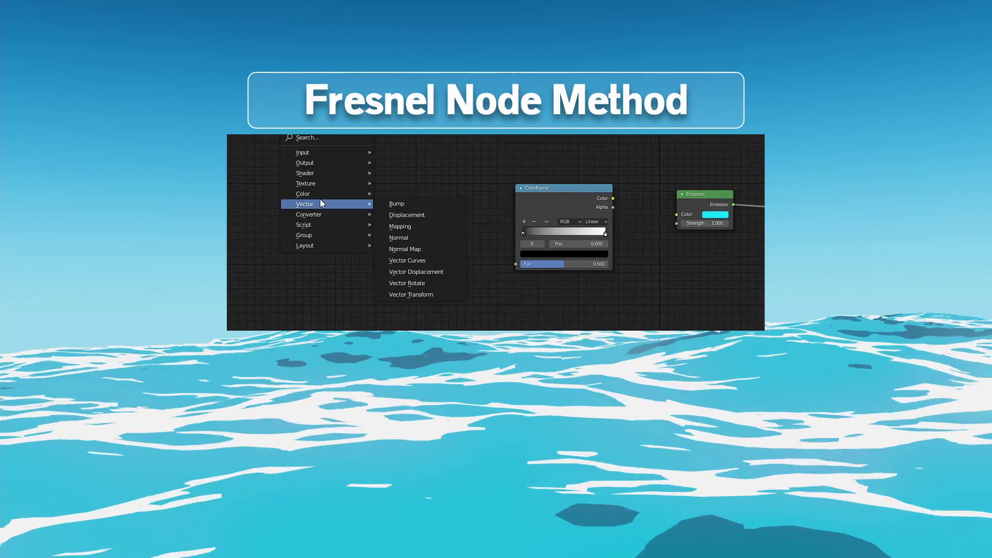
Add a Fresnel input node to the shader graph, placed left of the ColorRamp.
mouse_move(318, 154)
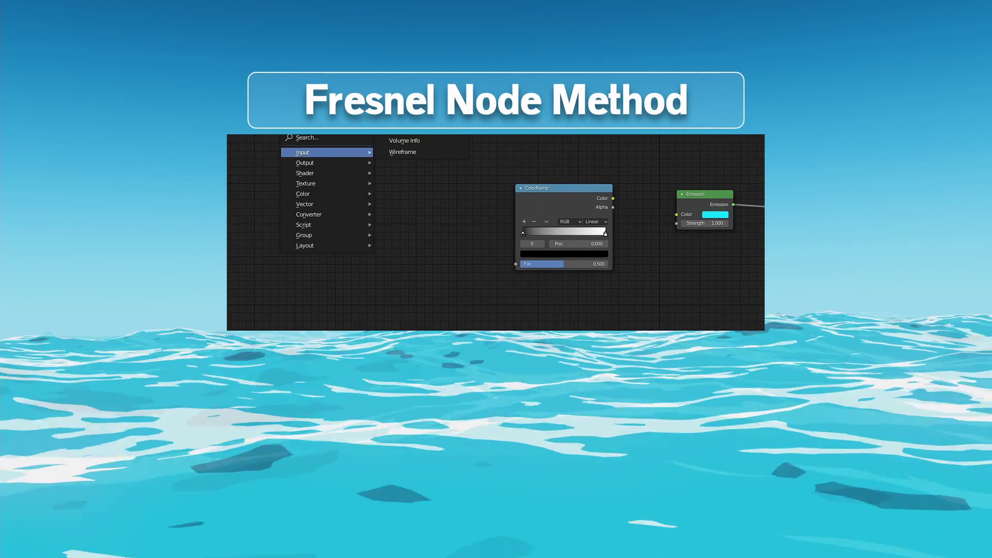
left_click(401, 7)
left_click(344, 185)
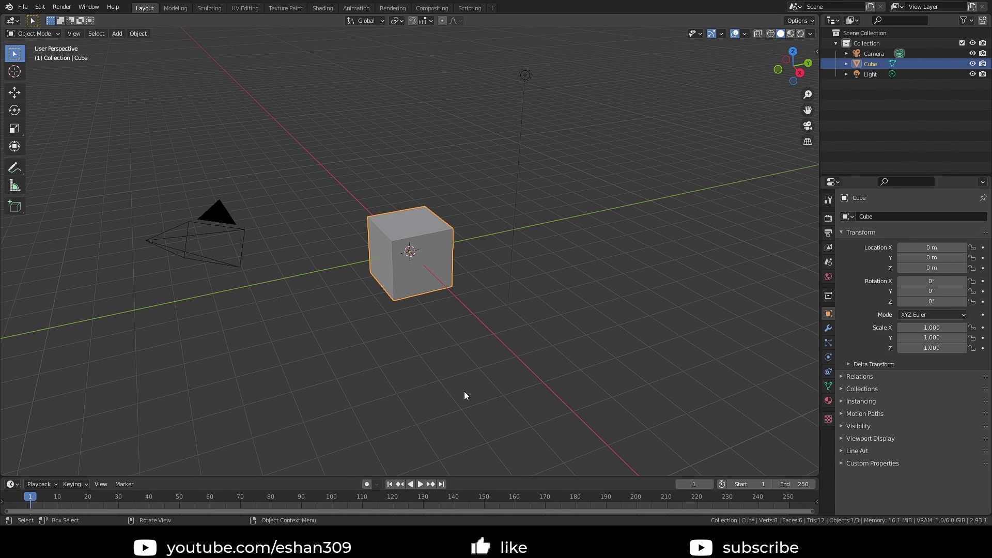
Delete the default cube.
middle_click_drag(464, 392, 531, 387)
key("x")
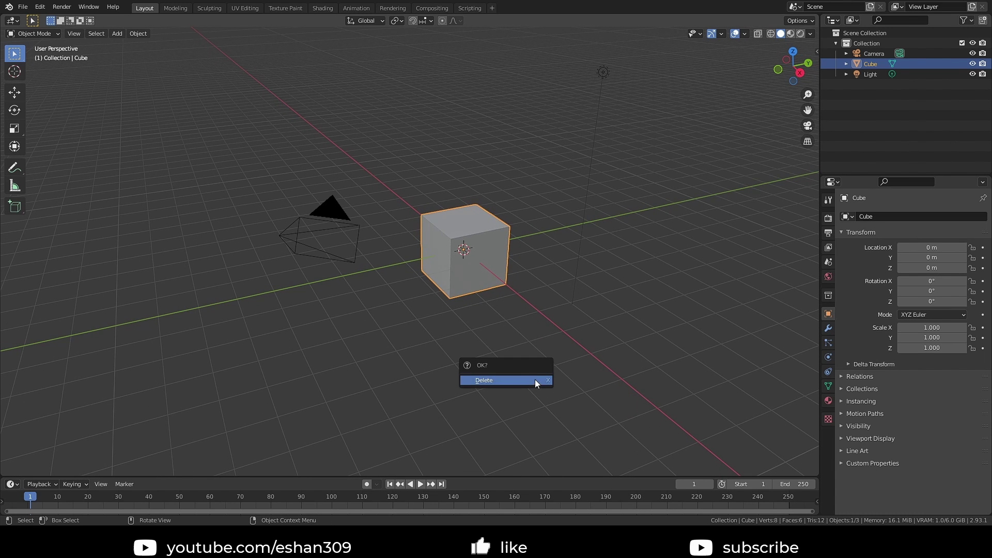
left_click(535, 380)
Add a 2 m mesh plane at the origin and frame the view on it.
middle_click_drag(466, 367, 528, 318)
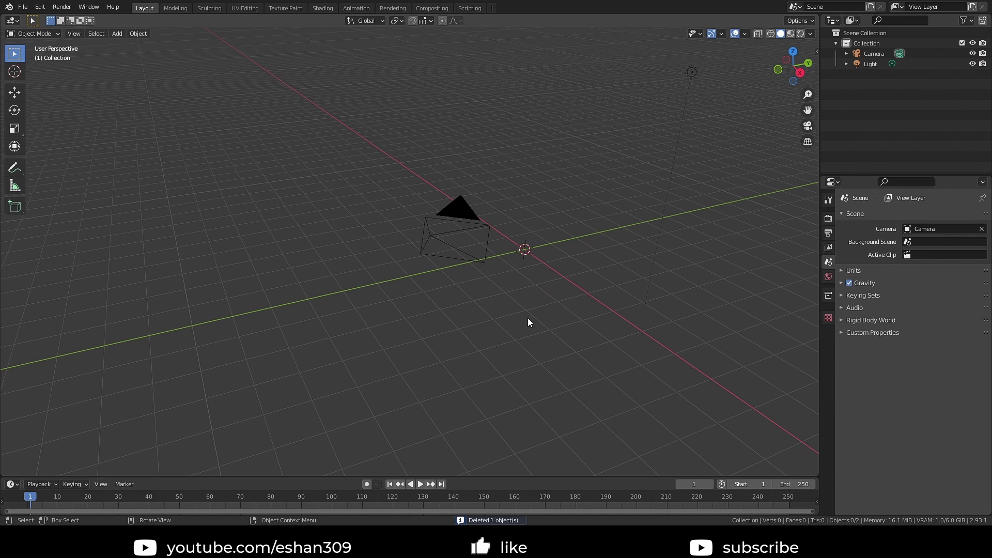
key("shift+a")
mouse_move(555, 264)
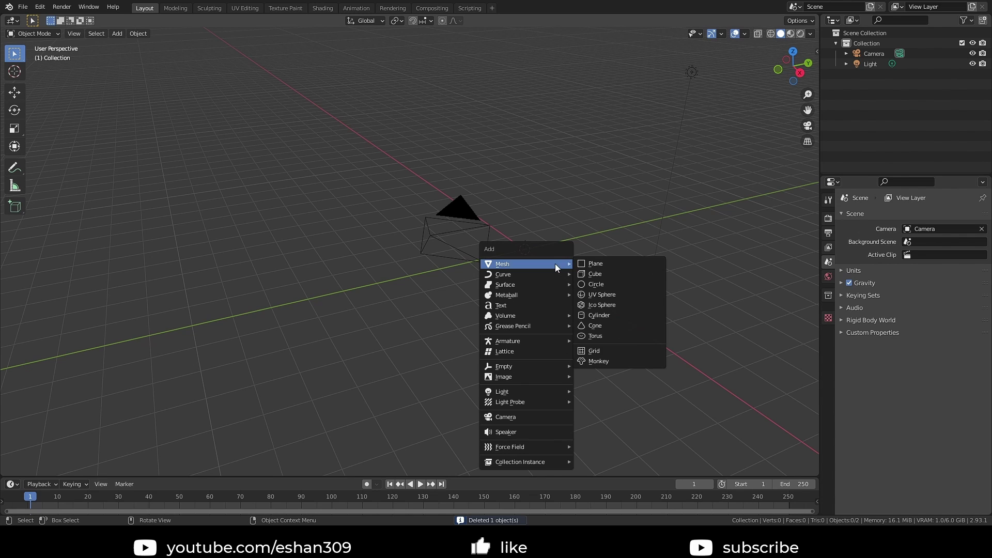
left_click(599, 264)
middle_click_drag(525, 293, 490, 304)
scroll(500, 304, "up", 5)
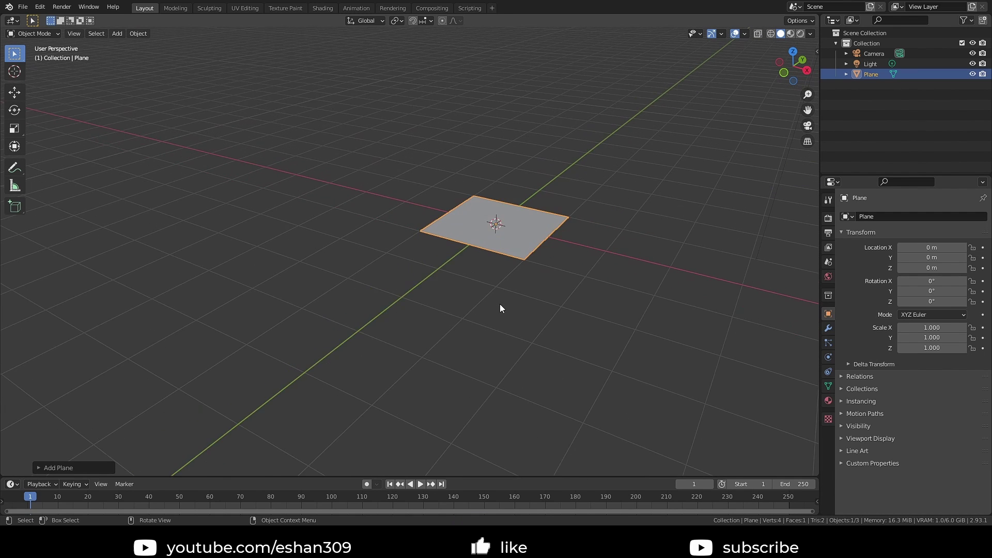
left_click(45, 468)
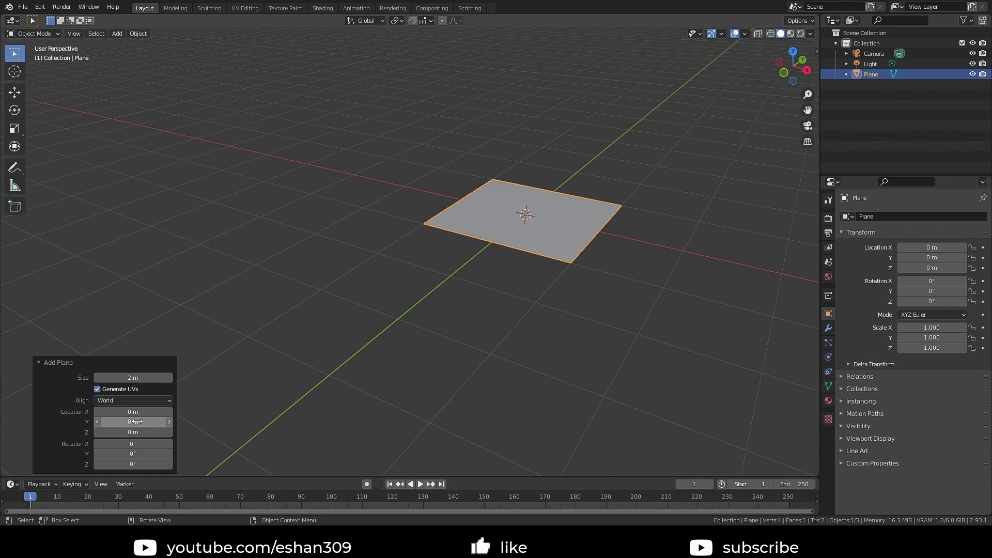
left_click(547, 326)
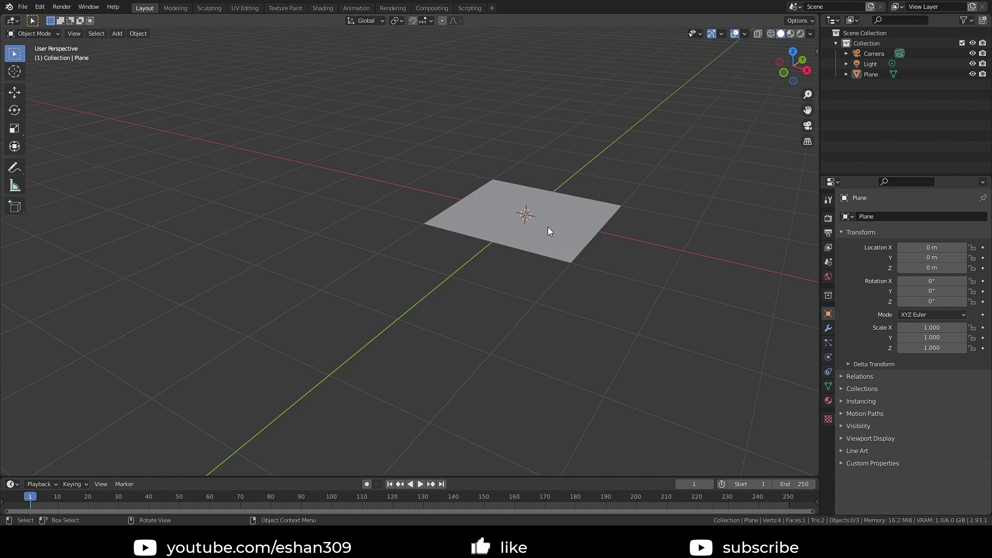
left_click(548, 227)
middle_click_drag(603, 272, 543, 347, "shift")
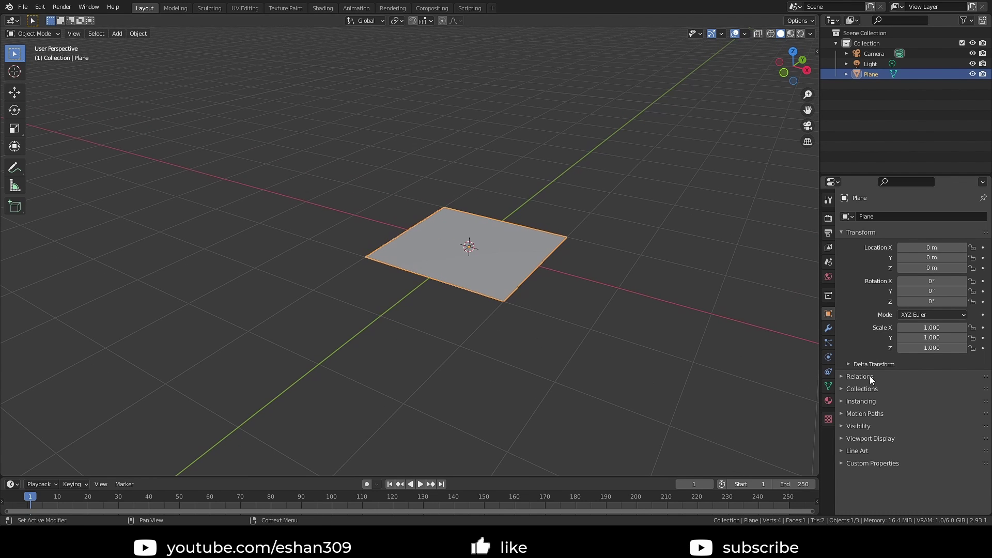
Add an Ocean modifier to the plane from the Physics modifiers.
left_click(829, 329)
left_click(890, 217)
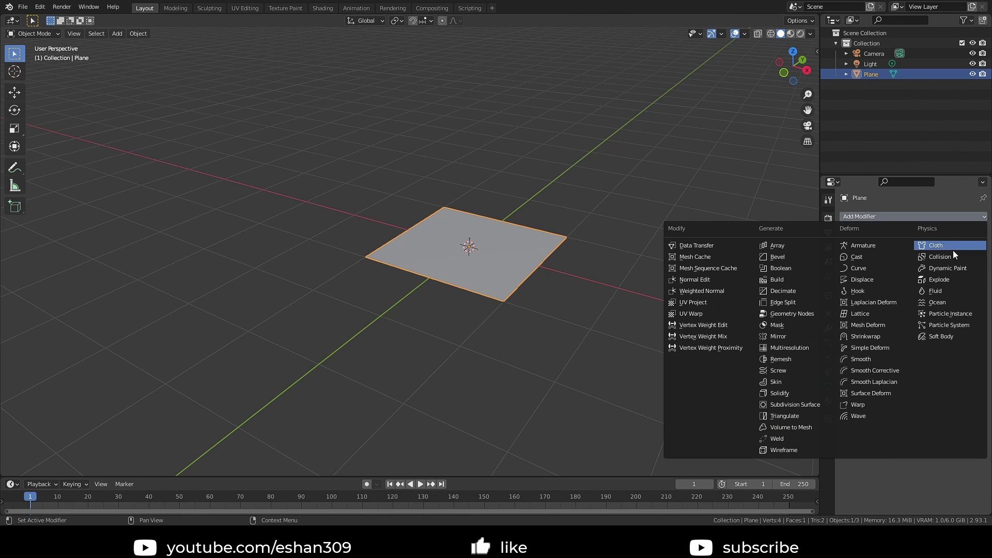
left_click(945, 303)
scroll(662, 312, "down", 8)
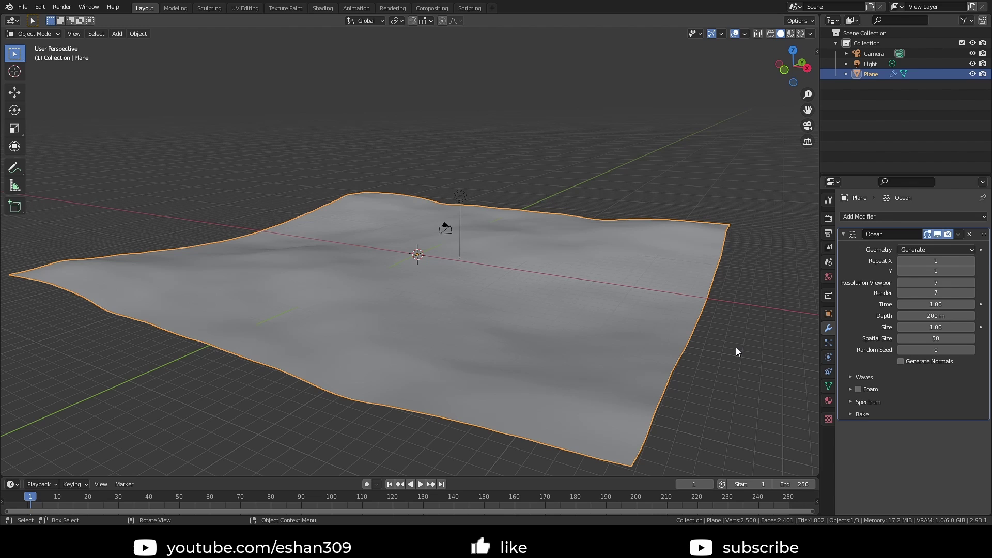
left_click(919, 248)
mouse_move(682, 360)
middle_mouse_down()
mouse_move(692, 334)
mouse_move(690, 356)
middle_mouse_up()
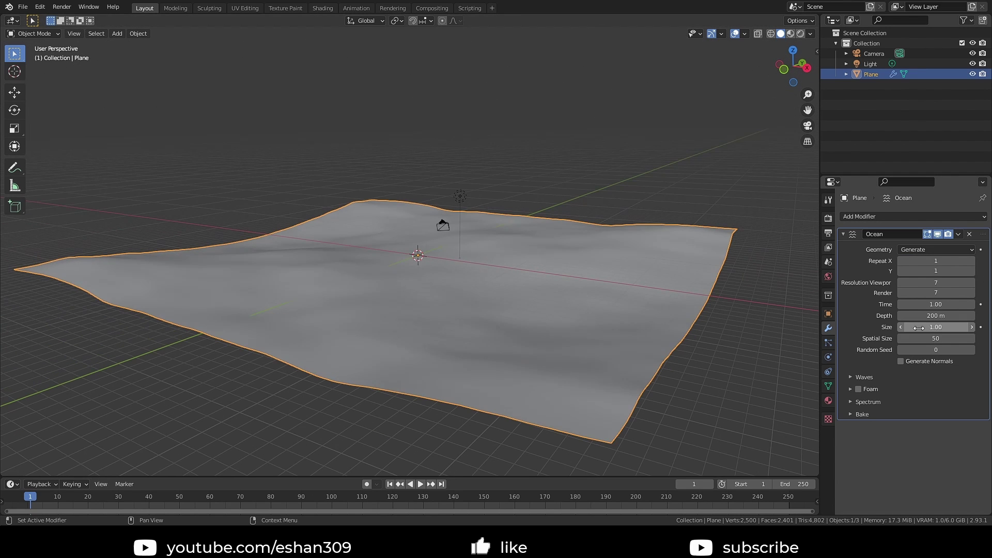
Set the Ocean's Repeat X and Repeat Y to 3.
left_click(973, 261)
left_click(972, 261)
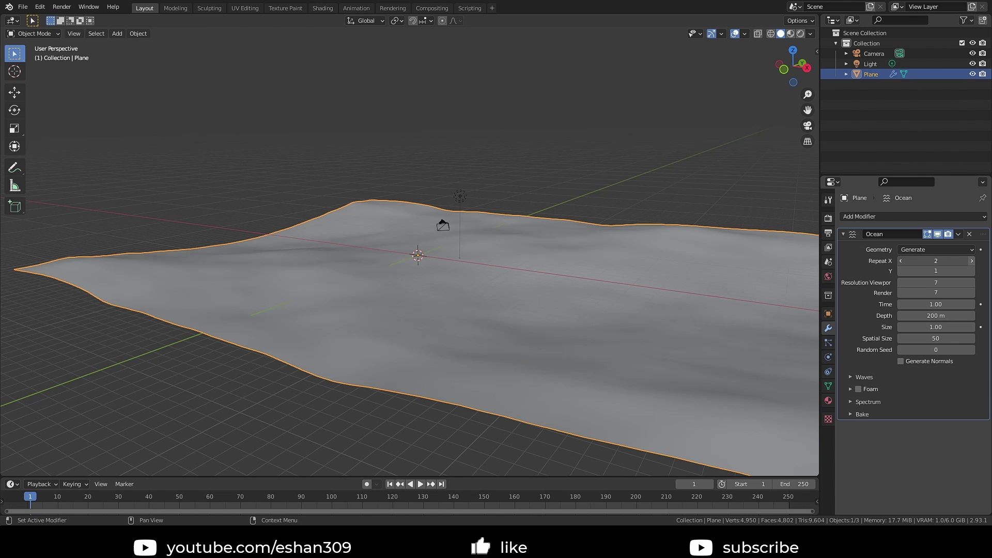
left_click(972, 261)
left_click(973, 270)
left_click(972, 271)
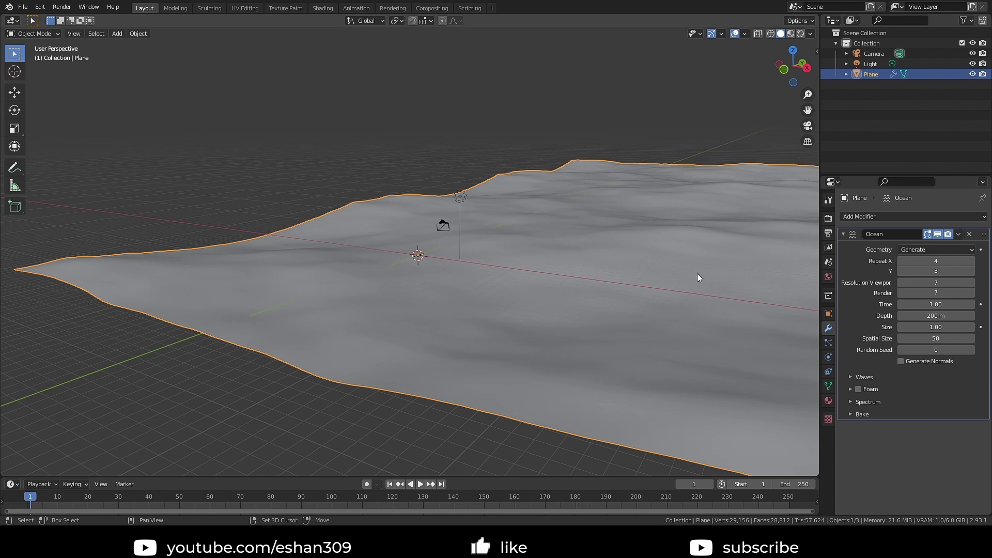
left_click(901, 261)
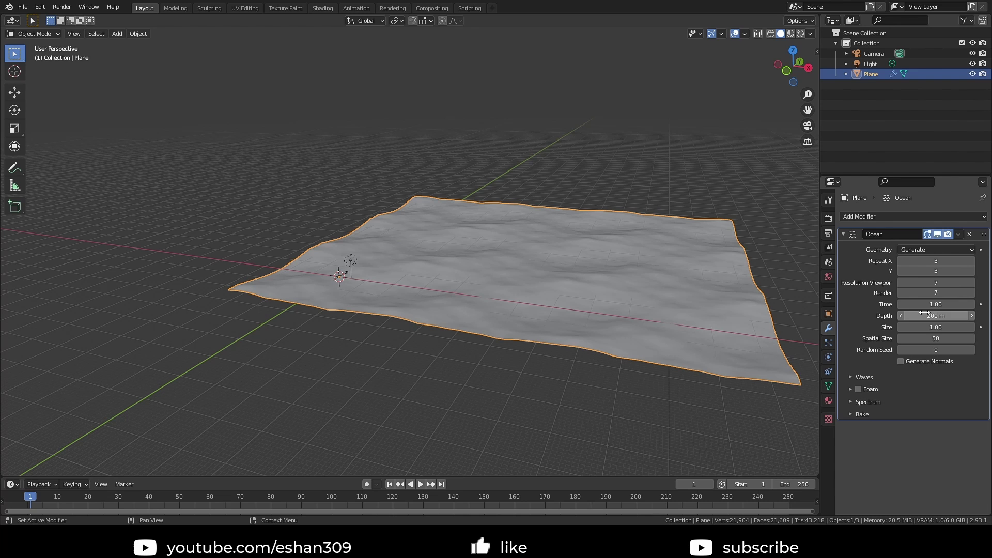
scroll(562, 233, "up", 4)
middle_click_drag(696, 280, 687, 294)
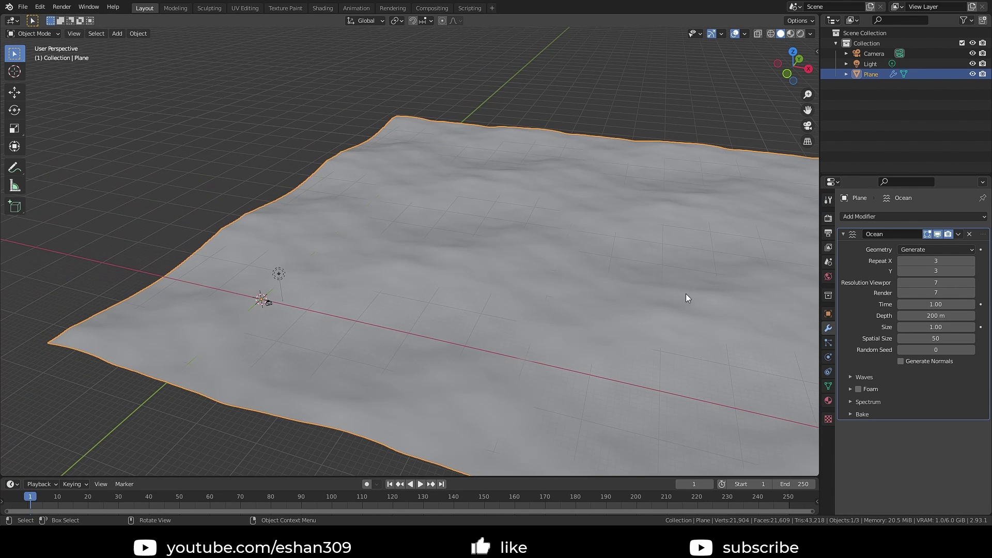
Try other repeat counts, then restore Repeat X and Repeat Y to 3.
left_click(902, 262)
left_click(902, 262)
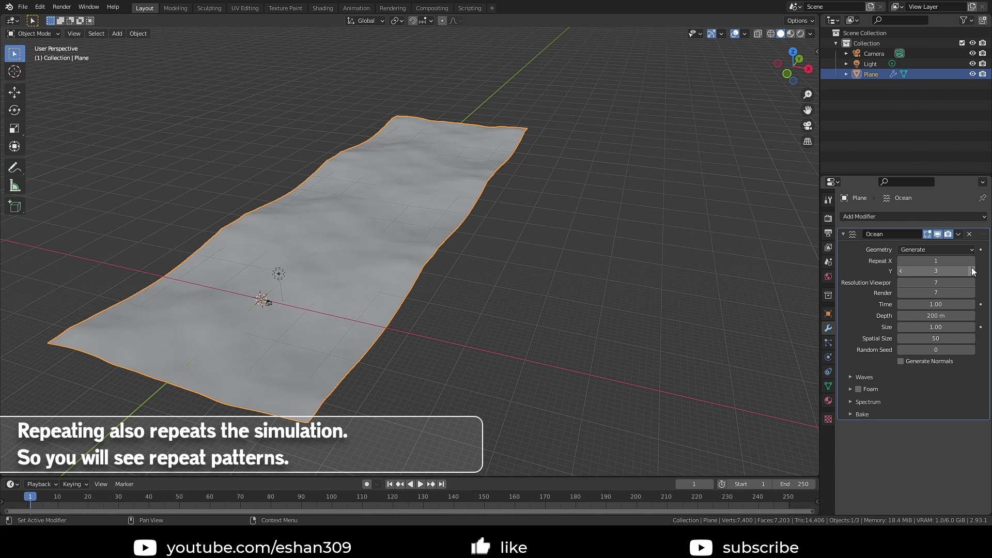
middle_click_drag(676, 266, 592, 210, "shift")
scroll(592, 210, "down", 2)
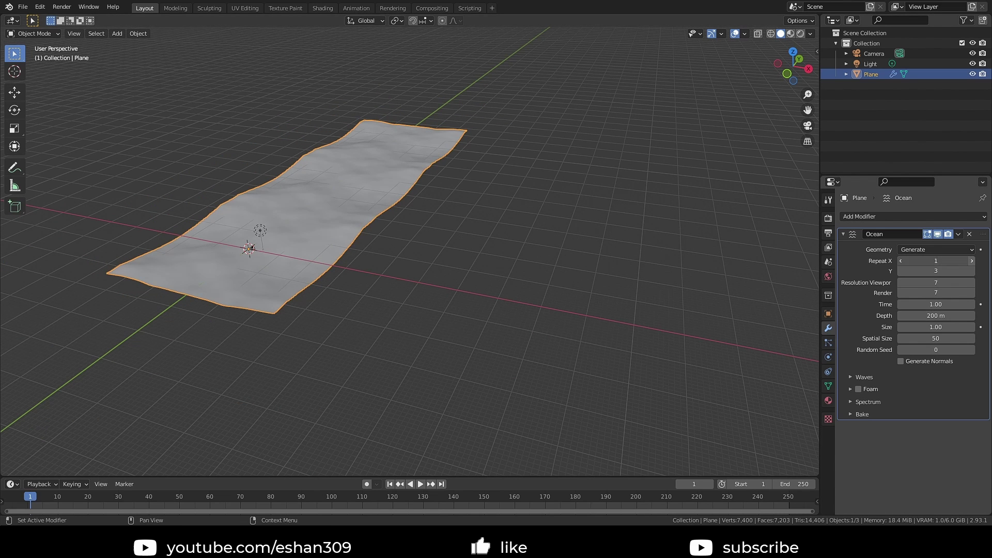
left_click(971, 261)
left_click(972, 261)
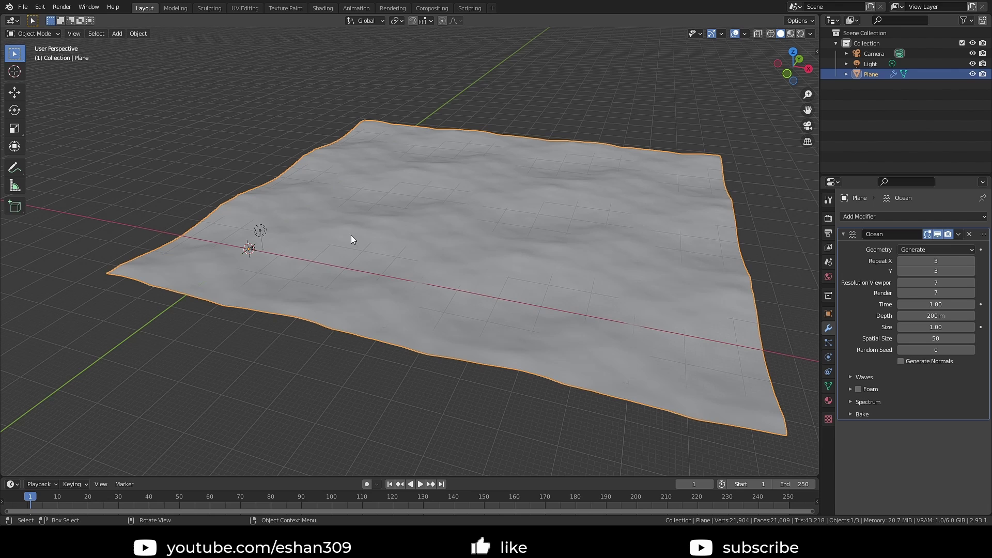
left_click(968, 271)
type("2")
key("Return")
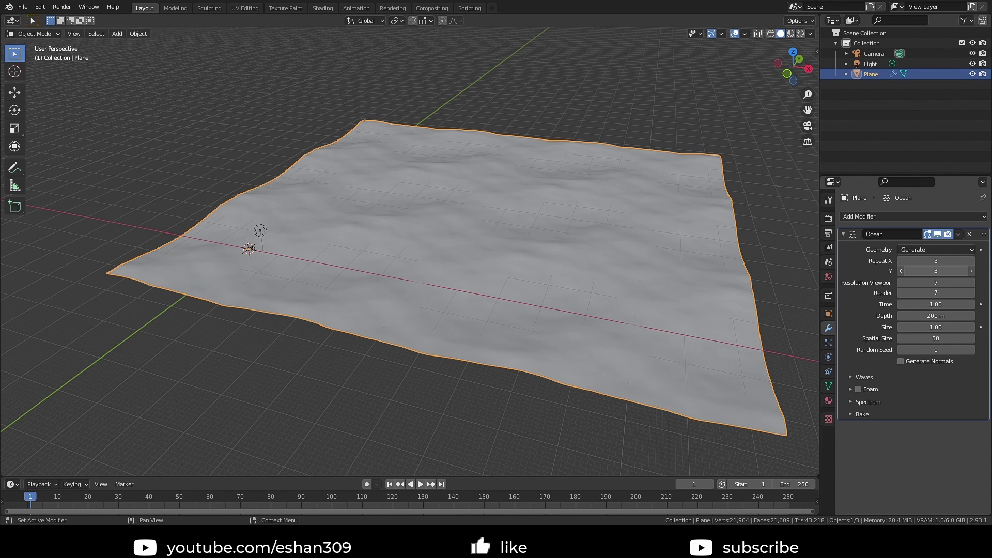
left_click(901, 271)
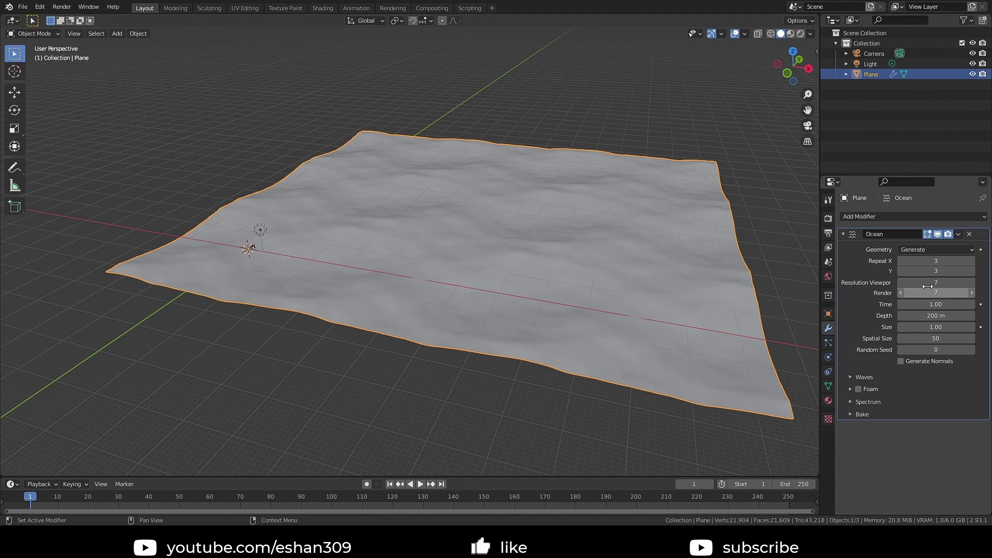
Test viewport resolutions 6 and 8, then keep the Ocean resolution at 7.
left_click_drag(928, 286, 918, 285)
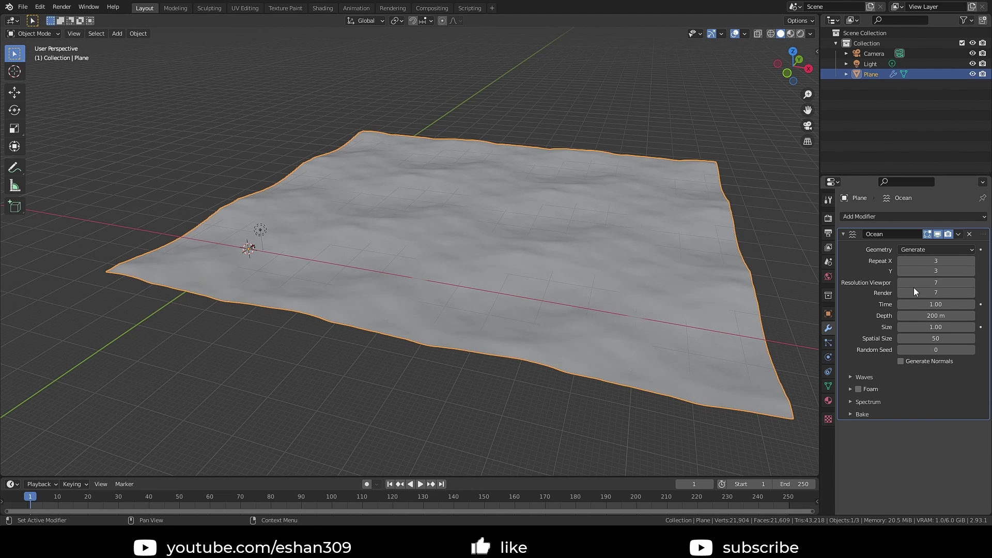
scroll(566, 296, "up", 4)
middle_click_drag(567, 296, 534, 268)
left_click_drag(930, 283, 940, 283)
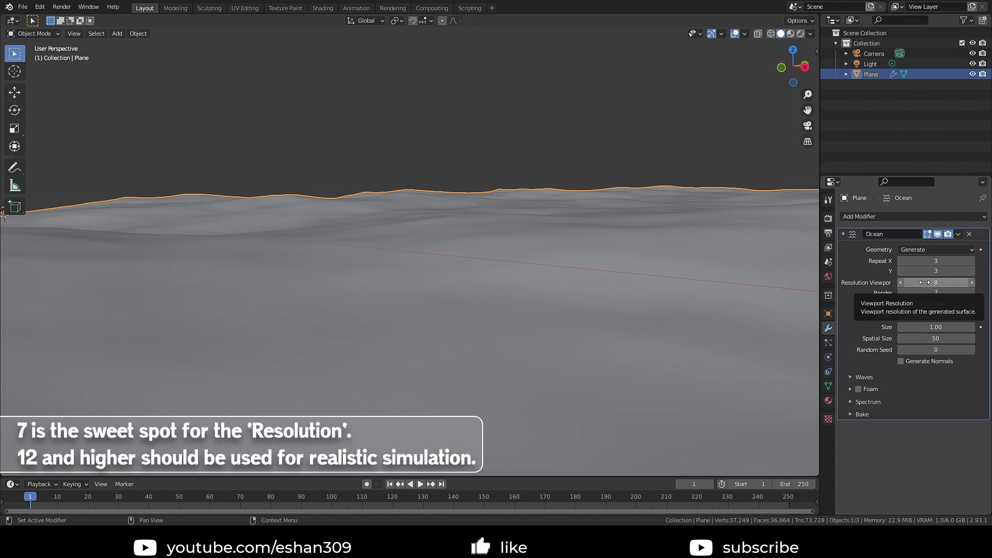
left_click(901, 283)
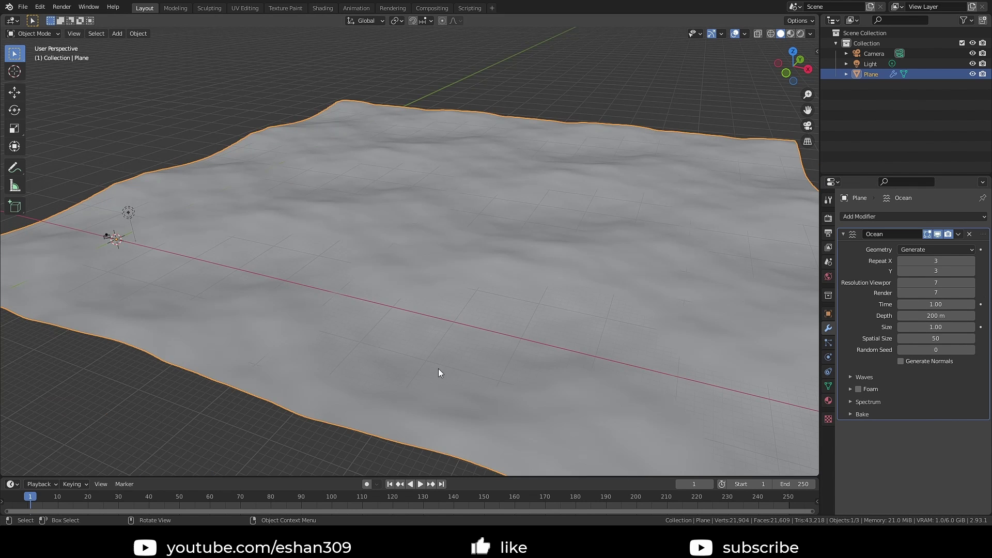
Keyframe the Ocean's Time at 0 on frame 0.
left_click_drag(935, 304, 972, 305)
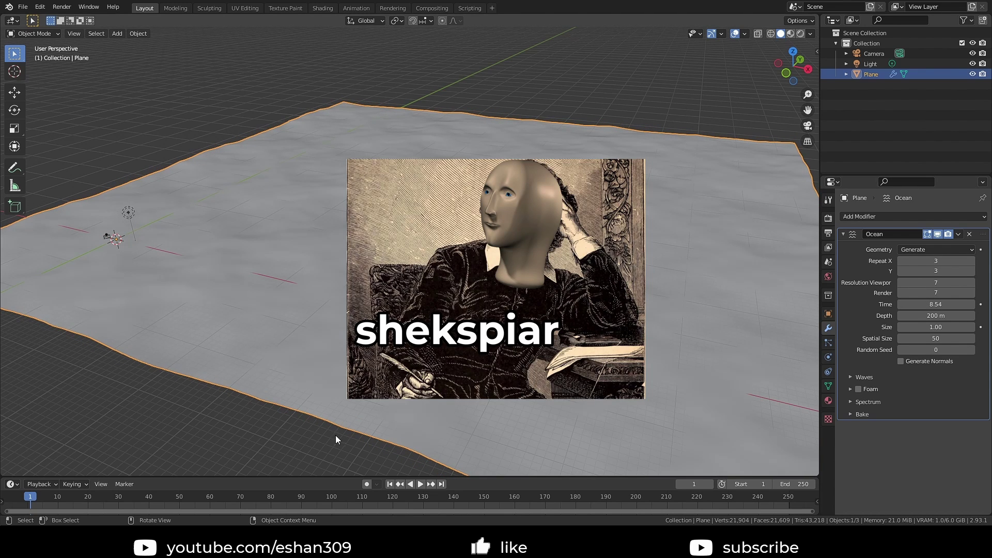
right_click(946, 315)
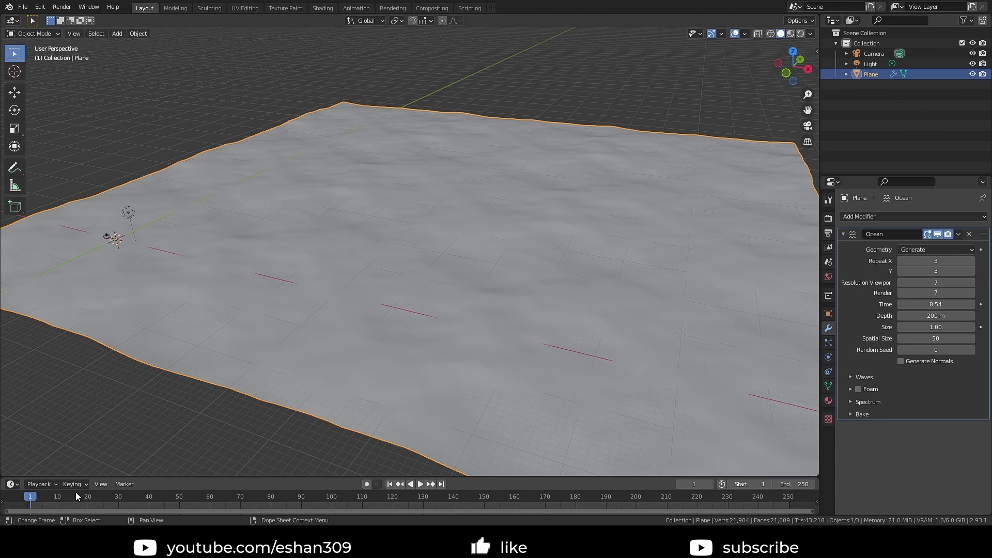
left_click(28, 497)
double_click(949, 304)
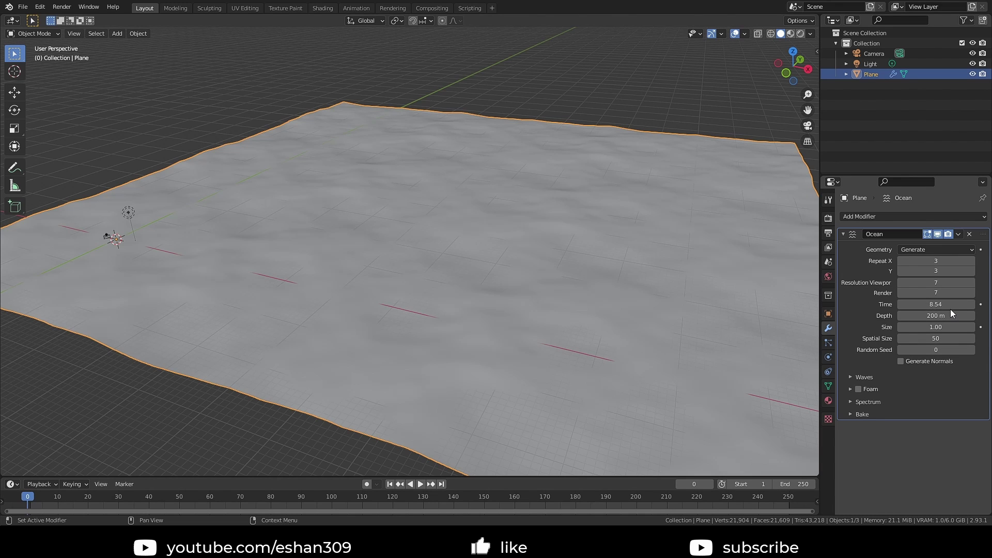
type("0")
key("Return")
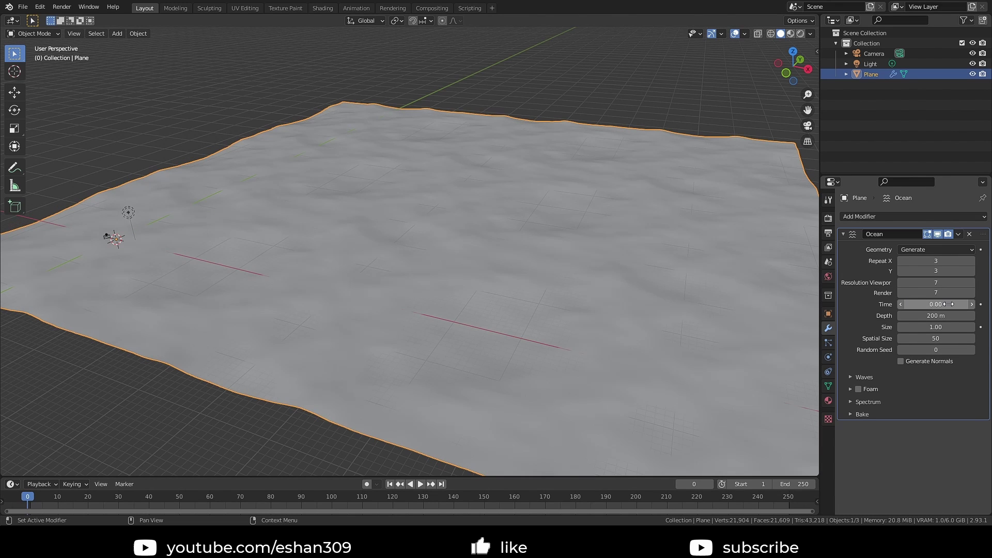
right_click(950, 304)
left_click(939, 305)
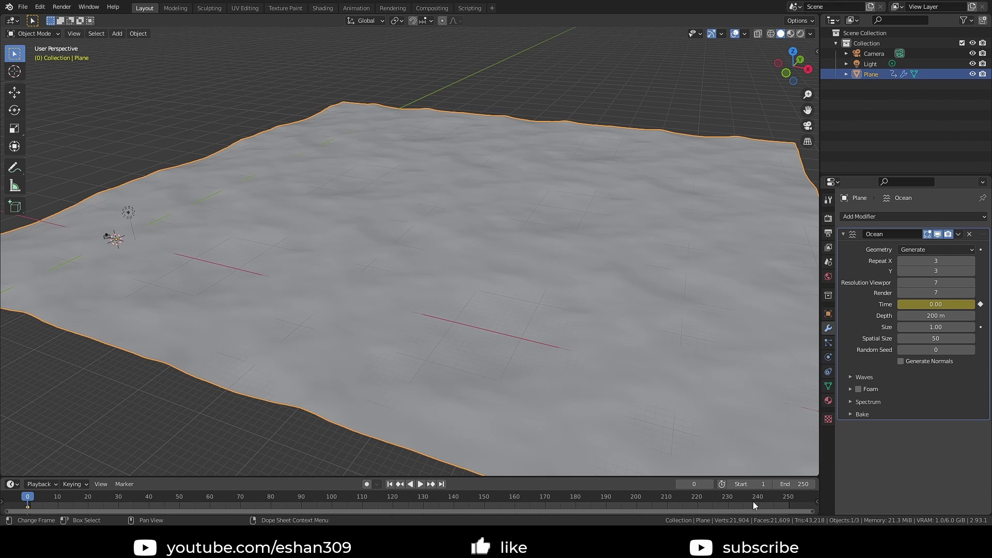
Keyframe the Ocean's Time at 10 on frame 250.
left_click_drag(754, 502, 784, 505)
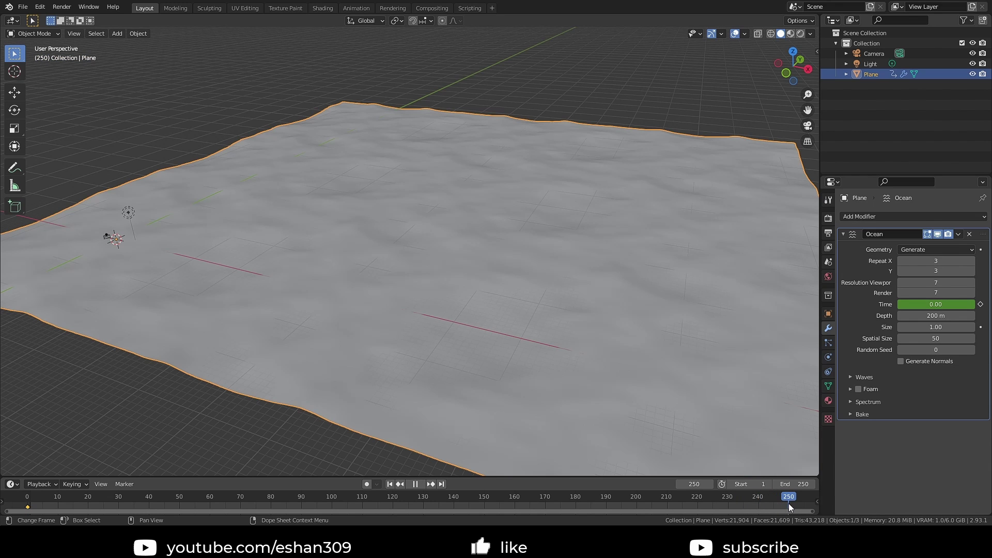
key("space")
left_click(946, 304)
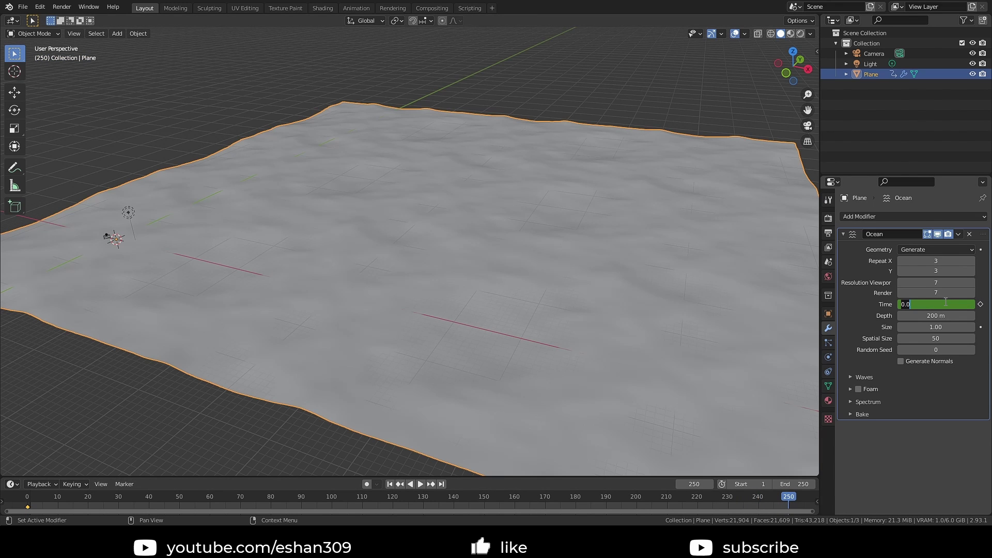
type("10")
key("Return")
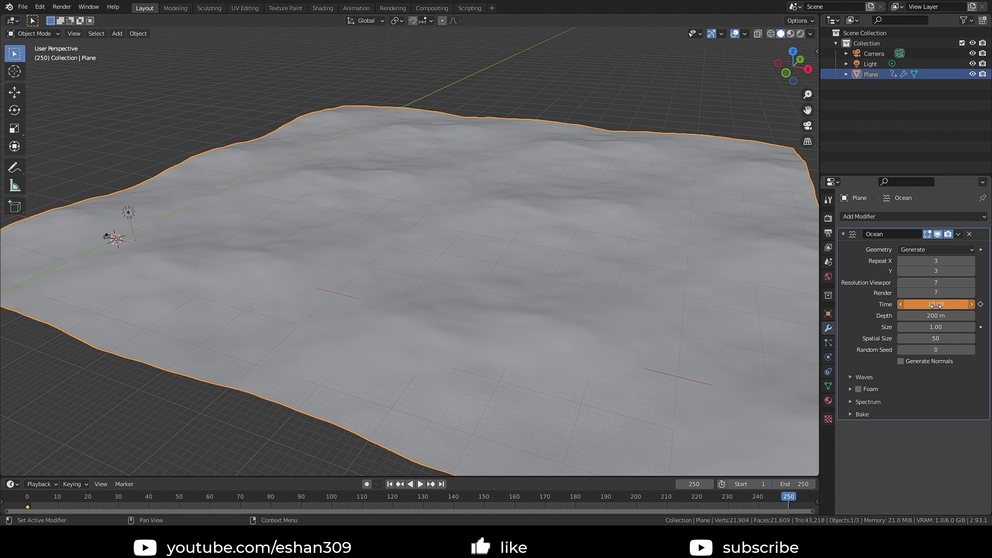
right_click(936, 305)
left_click(897, 306)
Play back the wave animation, then clear the Time keyframes and return to frame 0.
left_click(23, 501)
key("space")
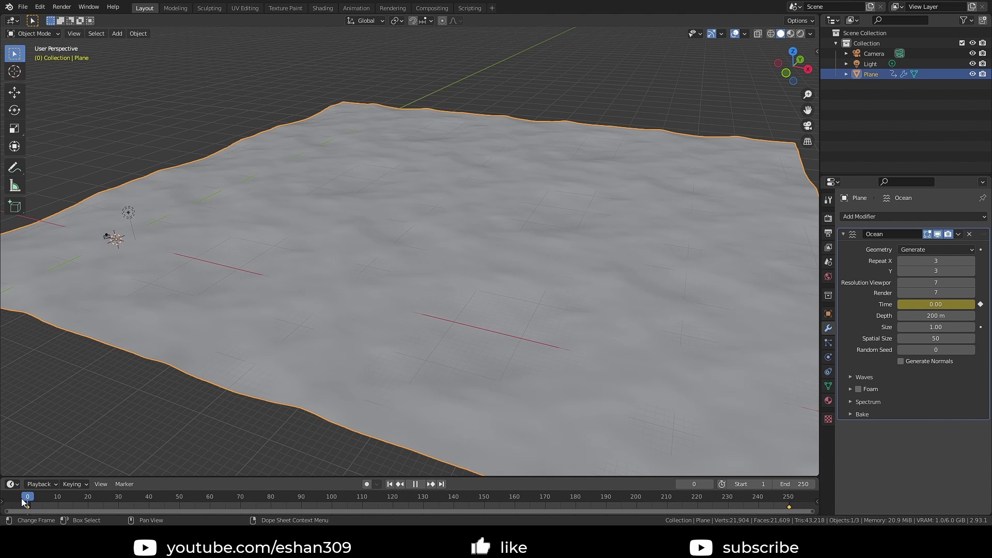
left_click_drag(28, 501, 740, 502)
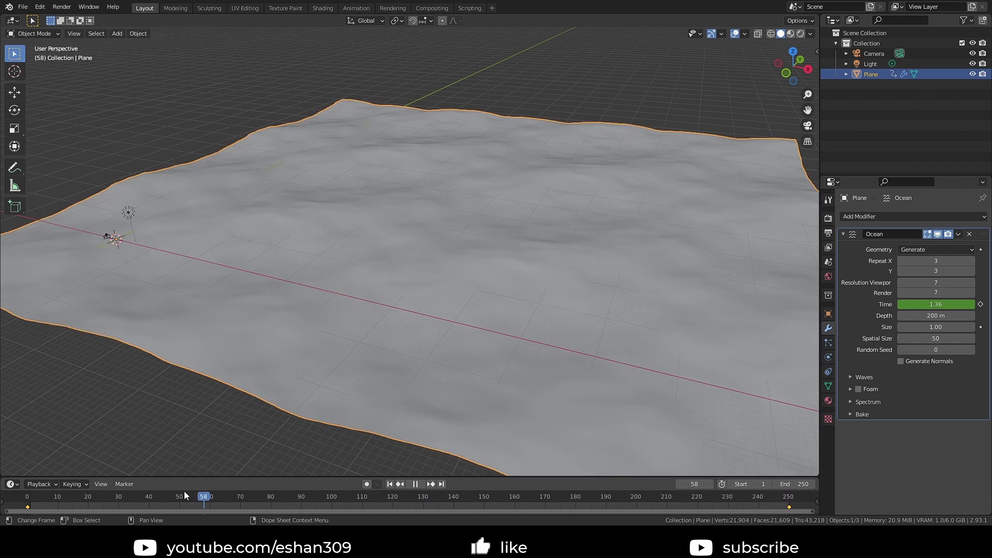
key("space")
right_click(948, 302)
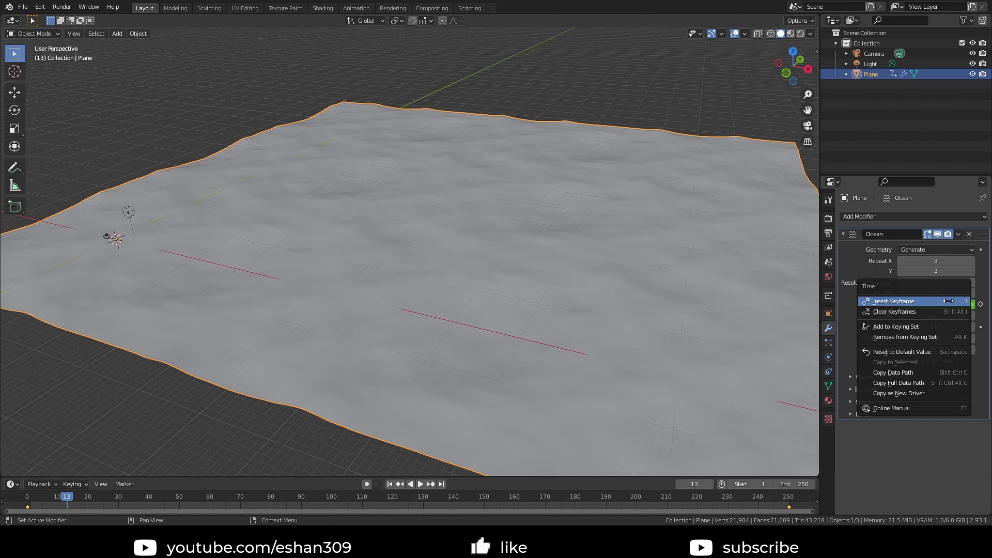
left_click(894, 312)
key("ctrl+shift+space")
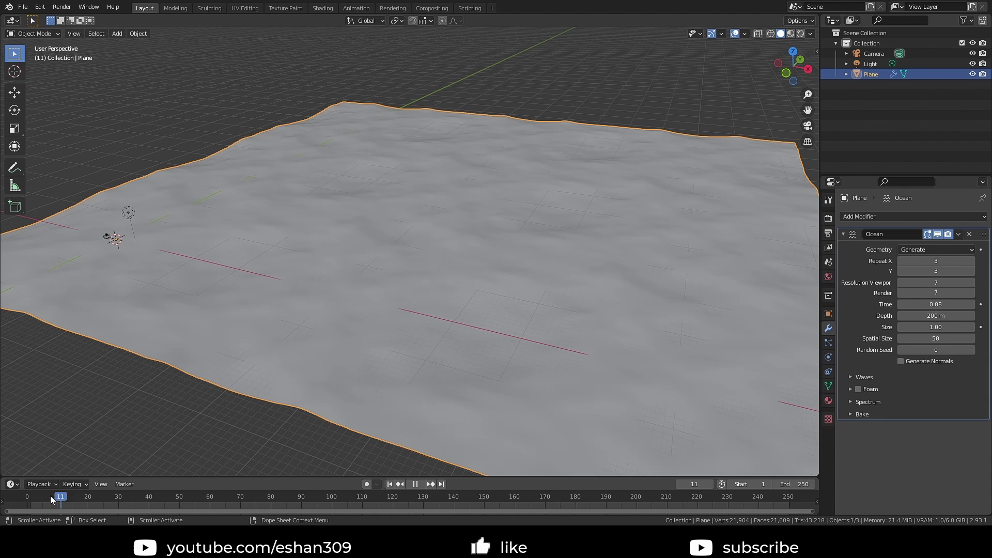
left_click_drag(51, 501, 25, 500)
middle_click_drag(605, 318, 543, 258)
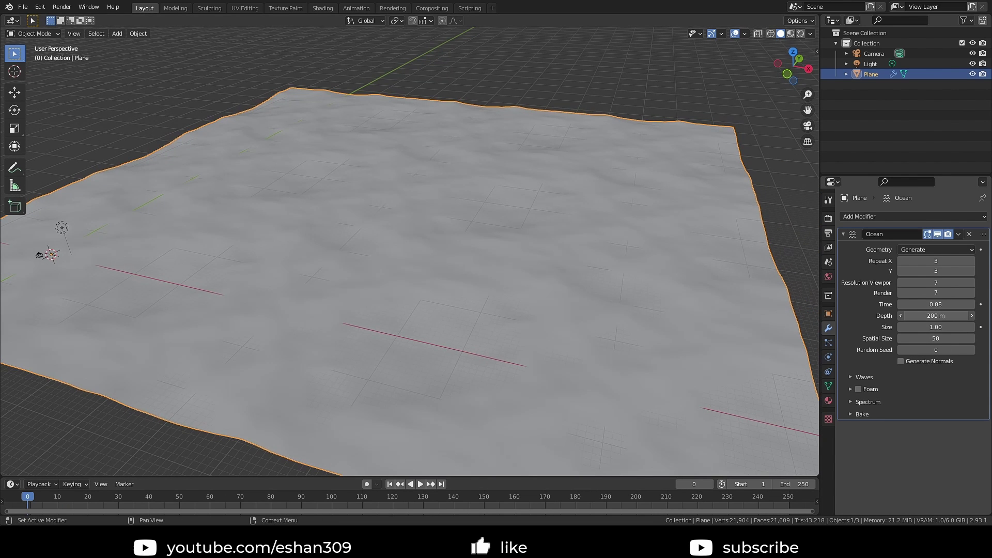
Set the Ocean's Depth to 200 m.
left_click(952, 318)
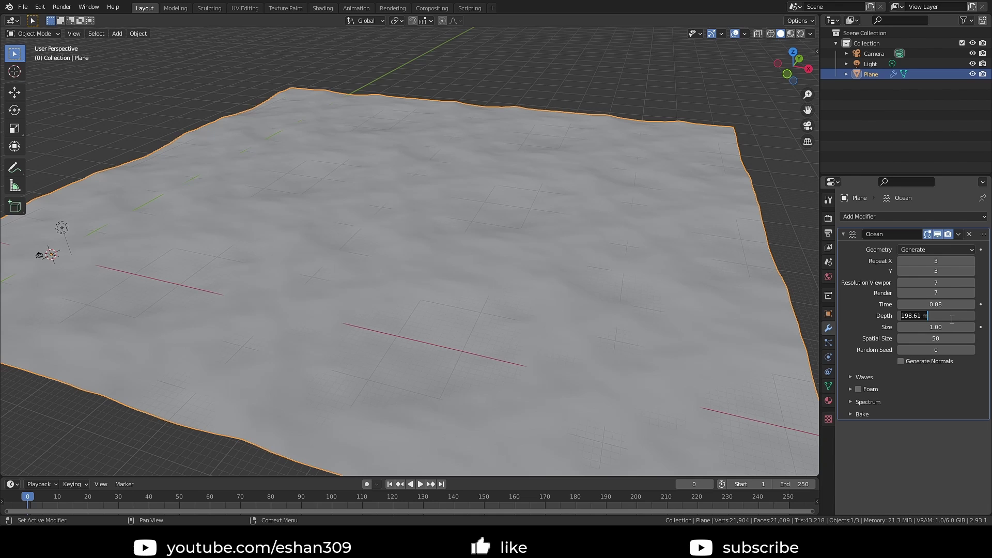
type("200")
key("Return")
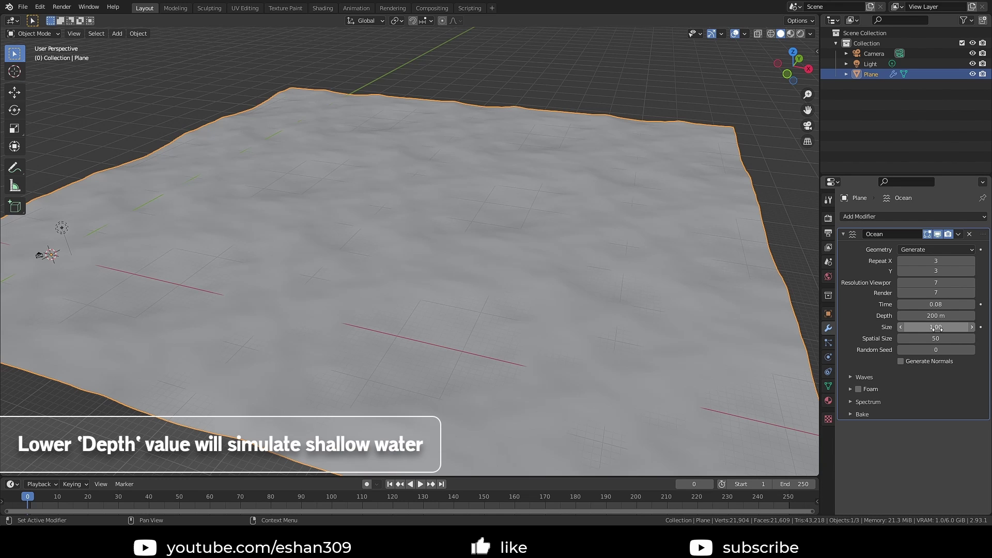
left_click_drag(936, 315, 936, 316)
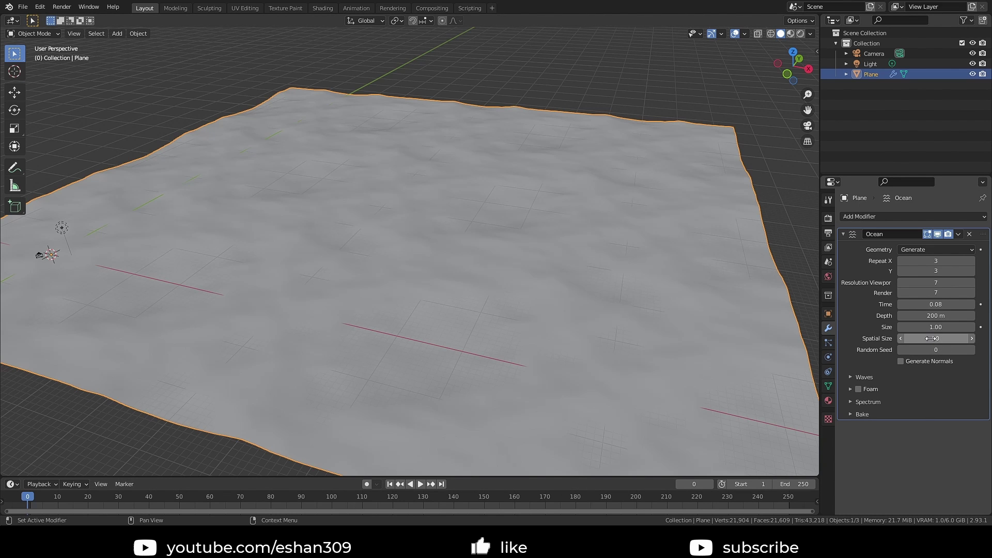
Reduce the Ocean's Spatial Size from 50, first to 11 and then to 10.
left_click_drag(932, 338, 694, 337)
middle_click_drag(300, 266, 593, 258, "shift")
scroll(569, 268, "up", 7)
middle_click_drag(493, 308, 512, 296)
scroll(568, 311, "down", 5)
left_click(948, 340)
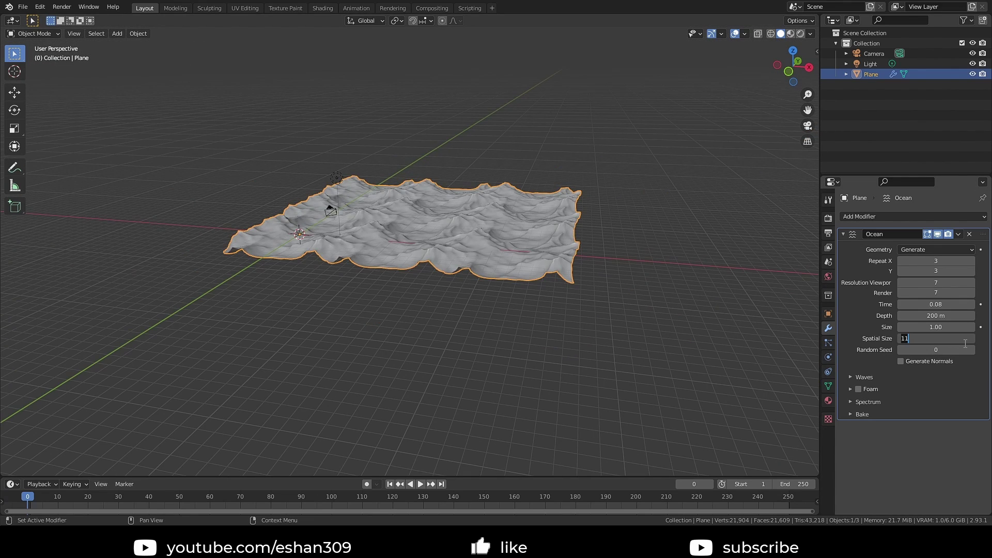
type("10")
key("Return")
scroll(377, 275, "up", 2)
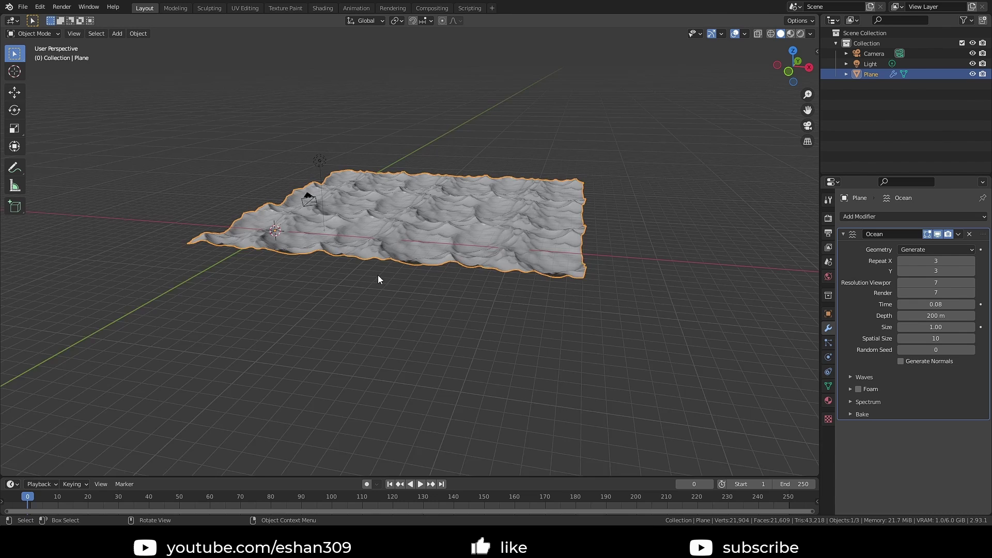
Undo a trial Size change back to 1.00 and set Spatial Size to 20.
mouse_move(455, 278)
middle_mouse_down()
mouse_move(470, 281)
mouse_move(465, 288)
middle_mouse_up()
left_click_drag(941, 328, 984, 327)
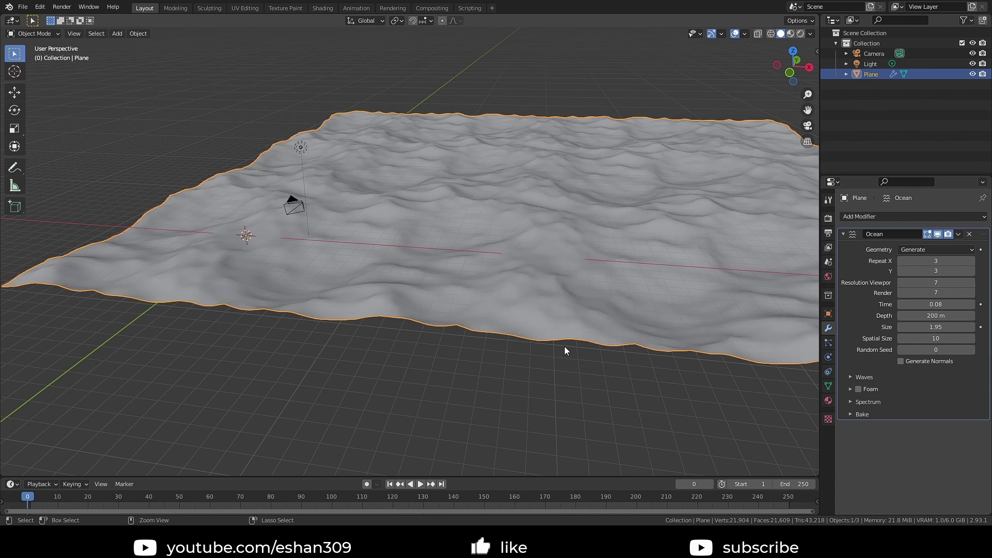
key("ctrl+z")
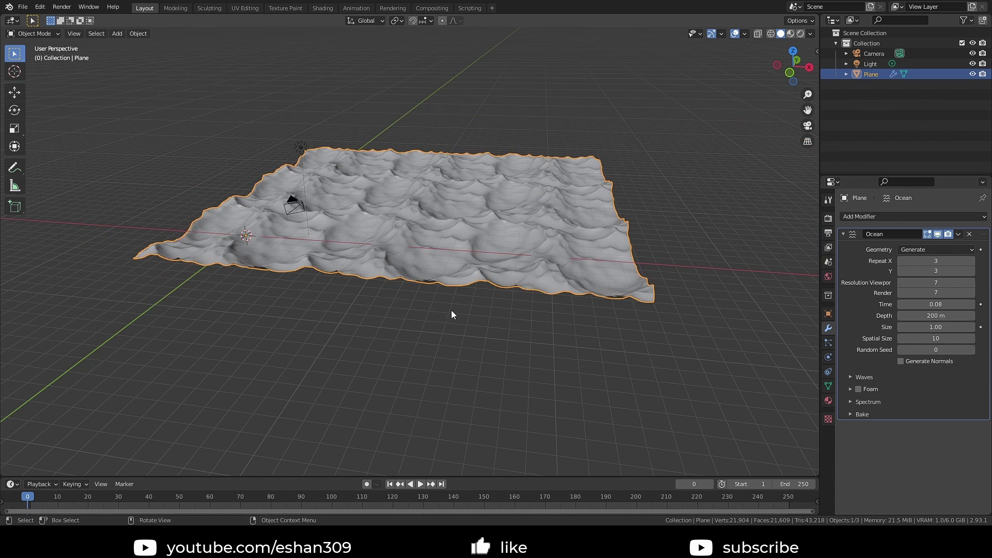
left_click(942, 341)
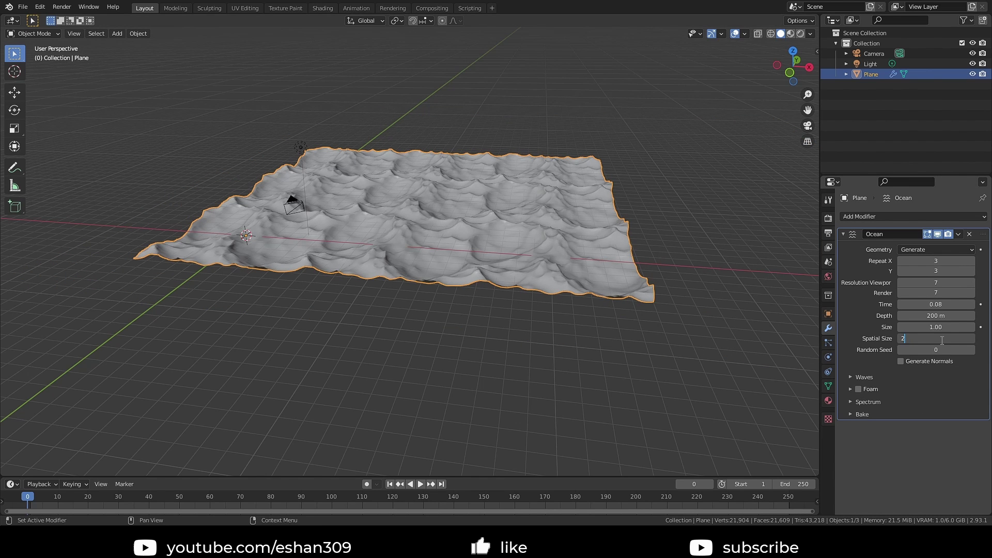
type("20")
key("Return")
scroll(460, 336, "down", 4)
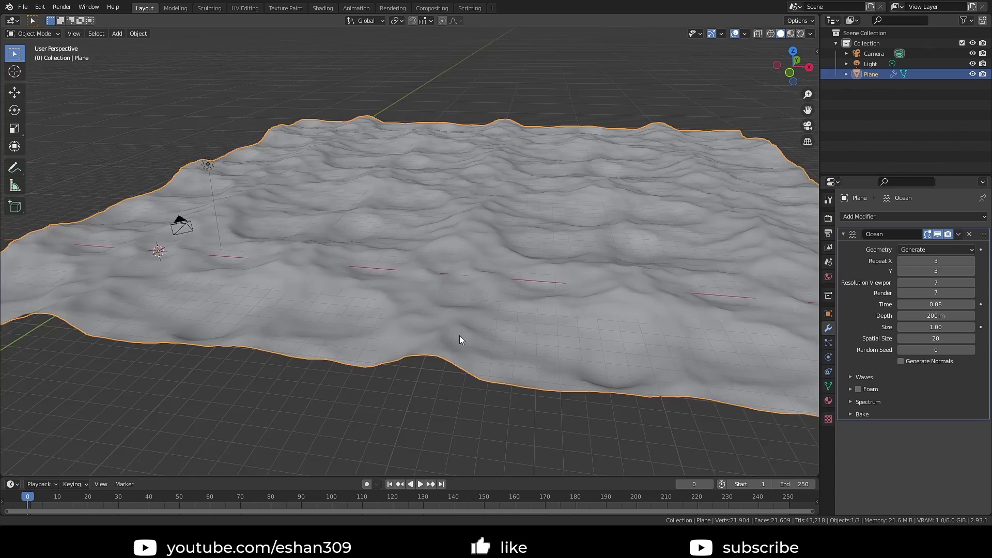
Expand the Waves settings and set Scale 1.3 and Choppiness 1.05.
middle_click_drag(465, 320, 527, 317)
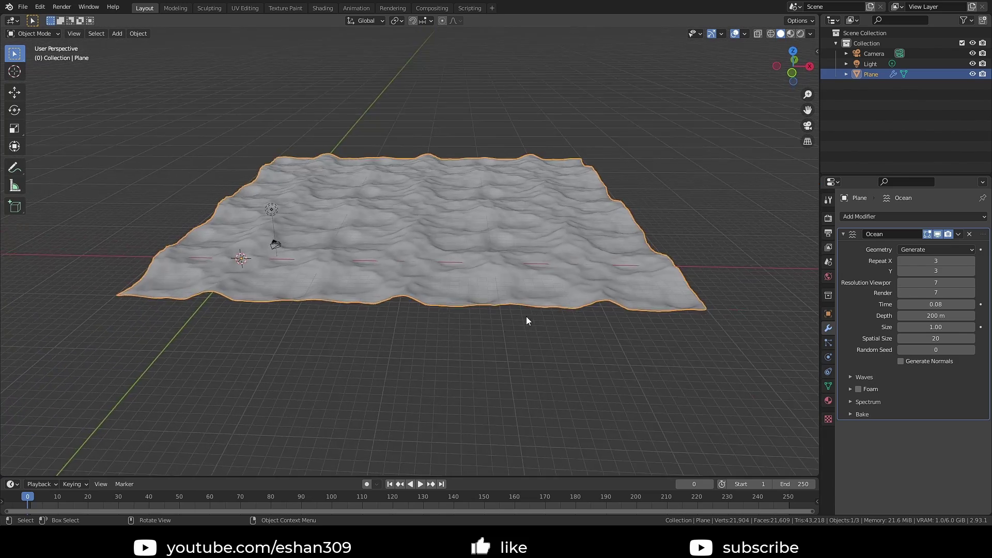
scroll(353, 286, "up", 3)
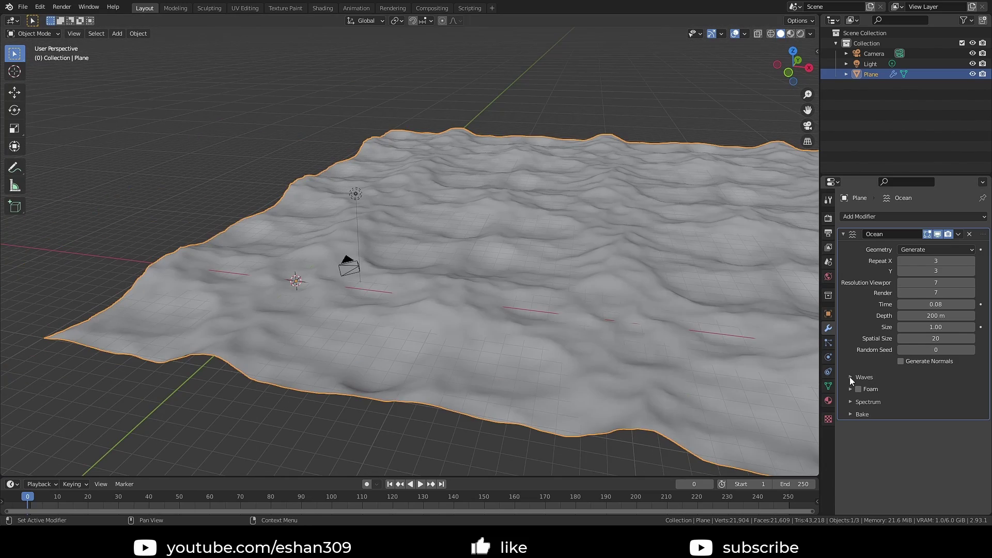
left_click(850, 376)
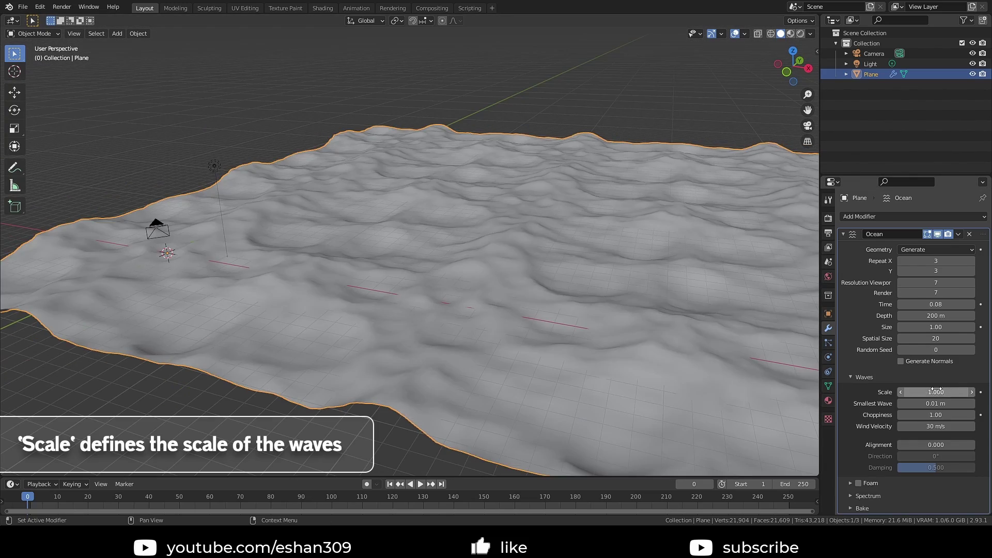
mouse_move(937, 390)
left_mouse_down()
mouse_move(990, 392)
mouse_move(945, 393)
left_mouse_up()
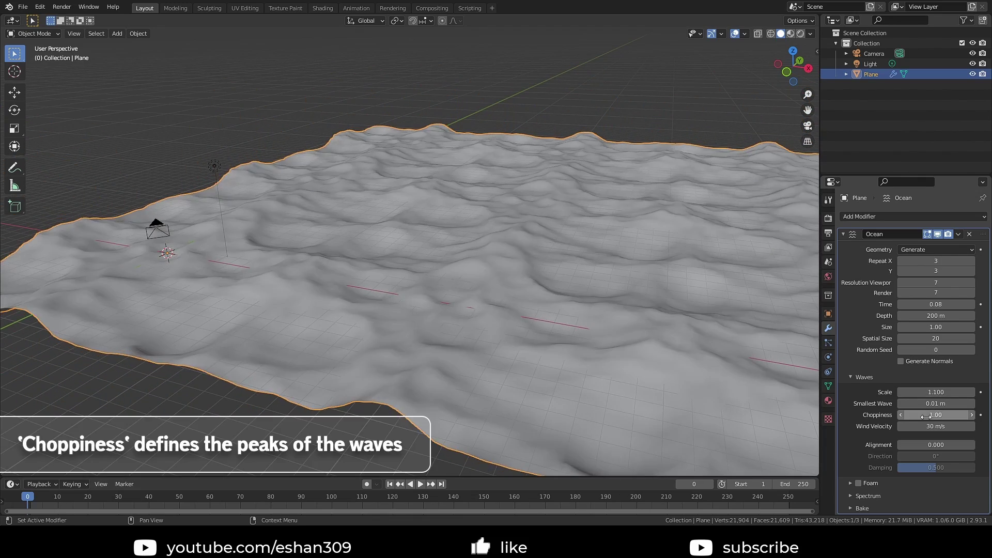
left_click_drag(937, 415, 905, 415)
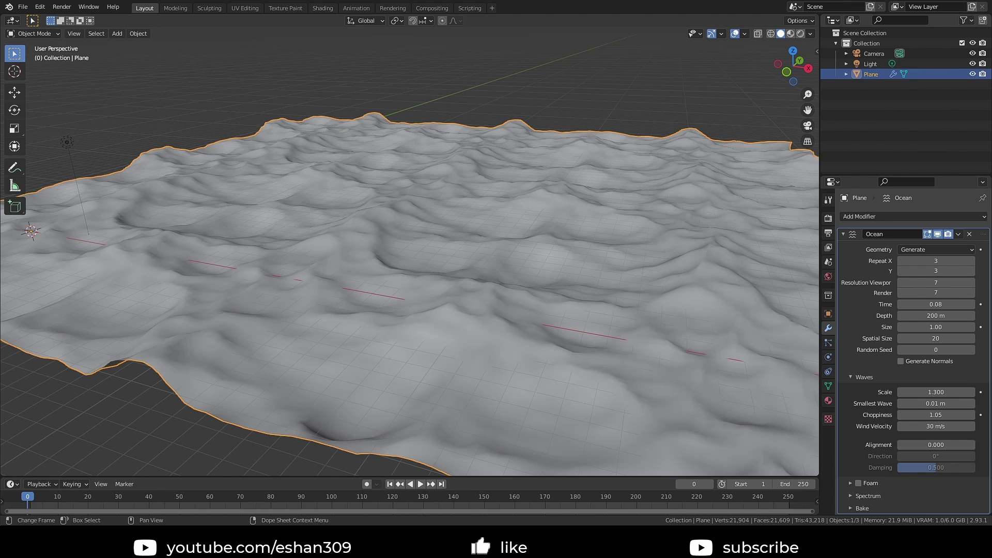
scroll(546, 336, "down", 5)
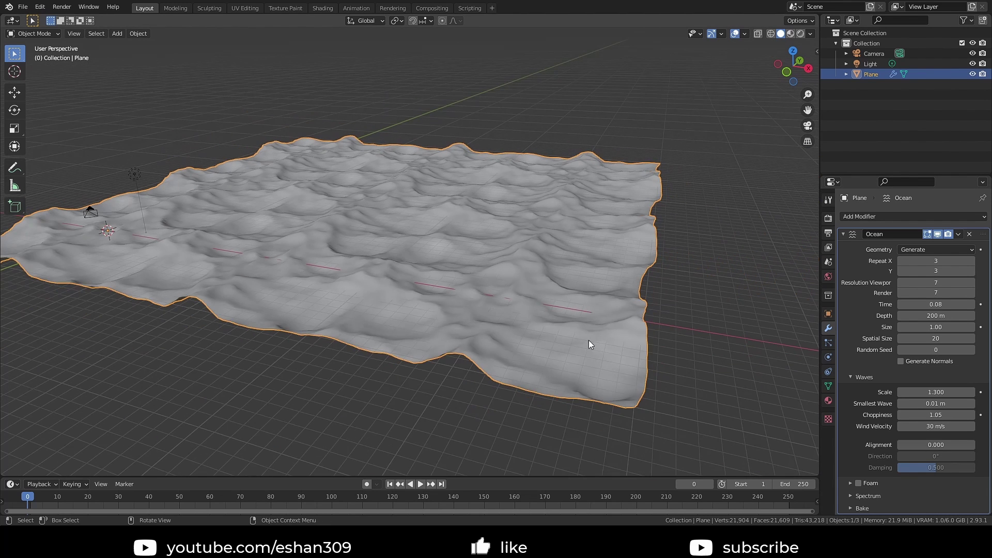
Set wave Alignment to 1.0 and Direction to -90°.
left_click_drag(924, 446, 975, 446)
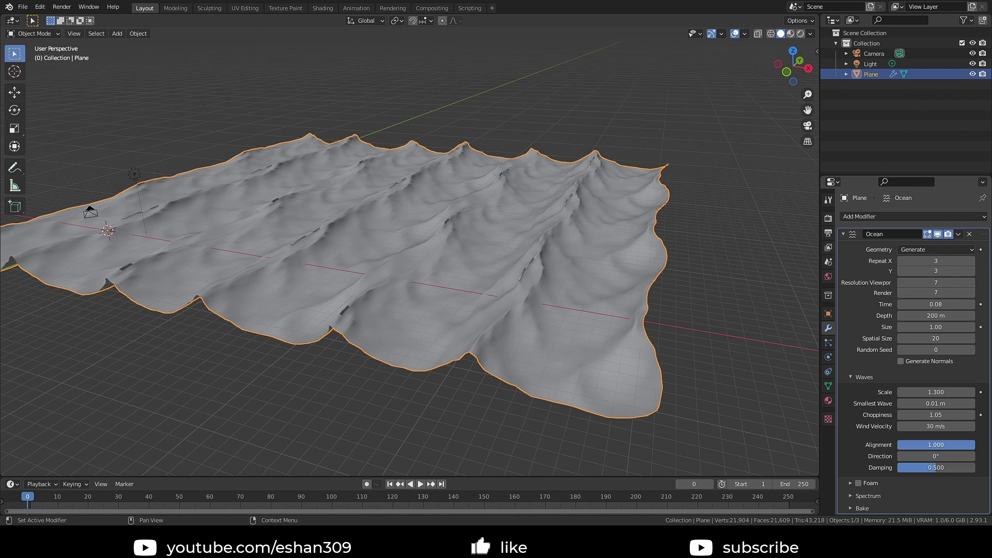
middle_click_drag(374, 274, 246, 252)
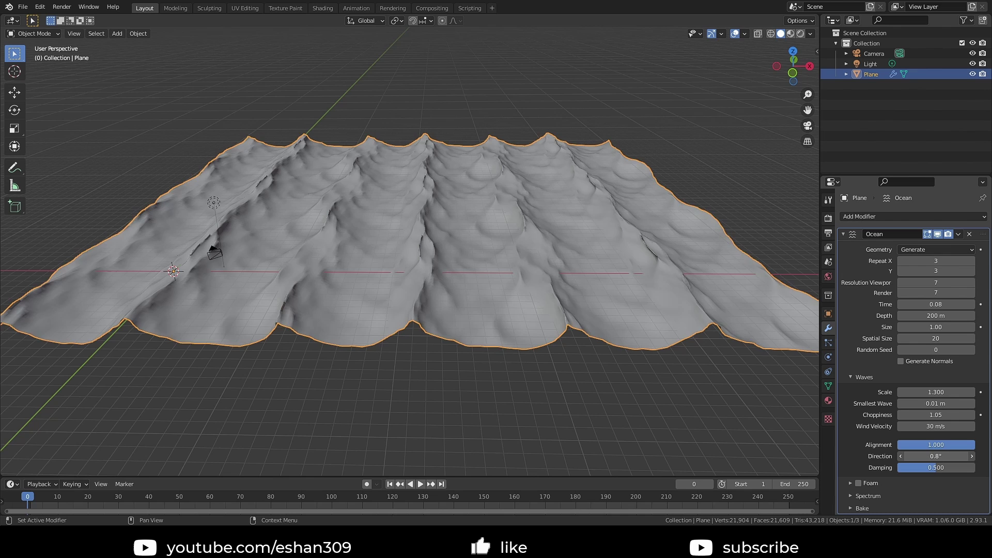
left_click_drag(914, 459, 931, 458)
double_click(932, 456)
type("55.5d")
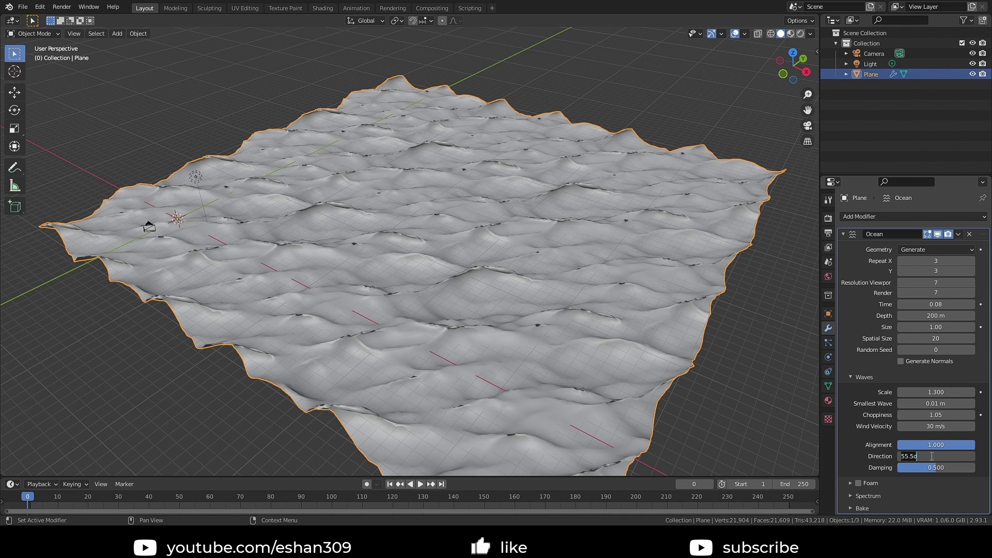
key("Return")
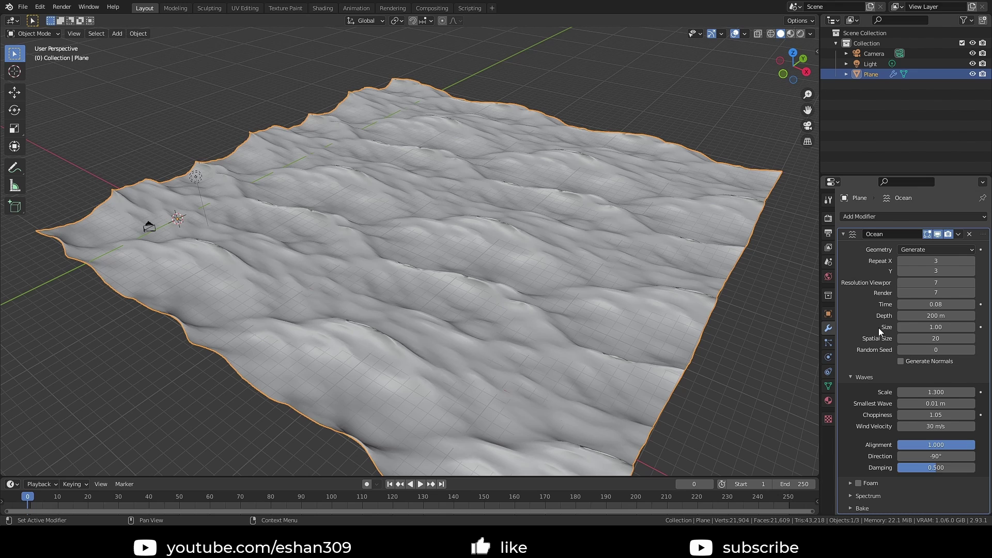
Keyframe the Ocean's Time at 0 on frame 0.
right_click(936, 304)
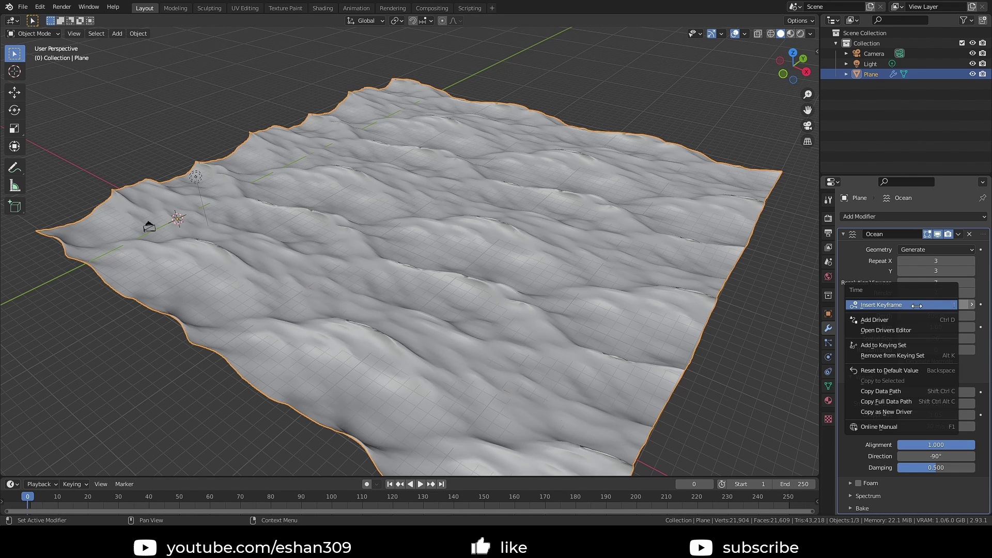
left_click(917, 305)
left_click(959, 309)
key("Return")
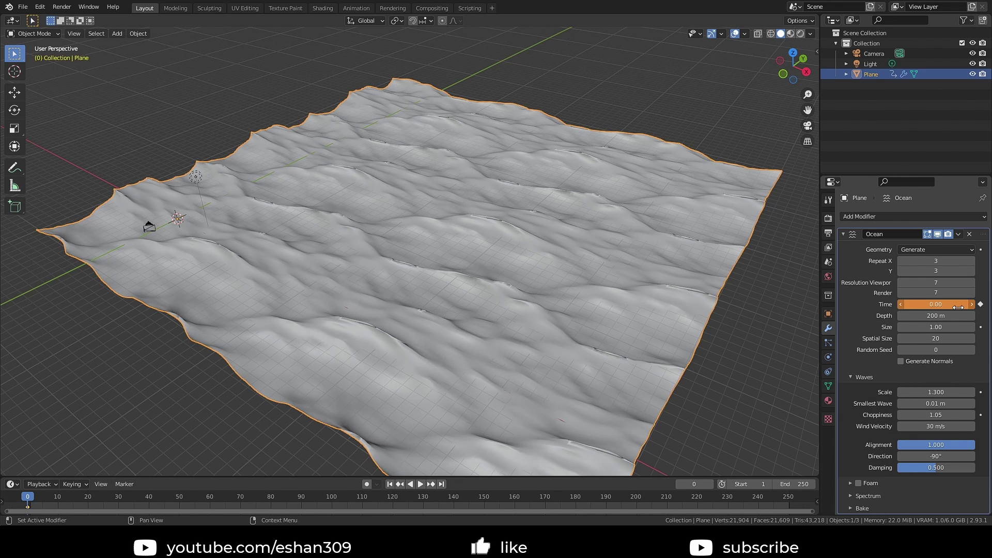
right_click(949, 309)
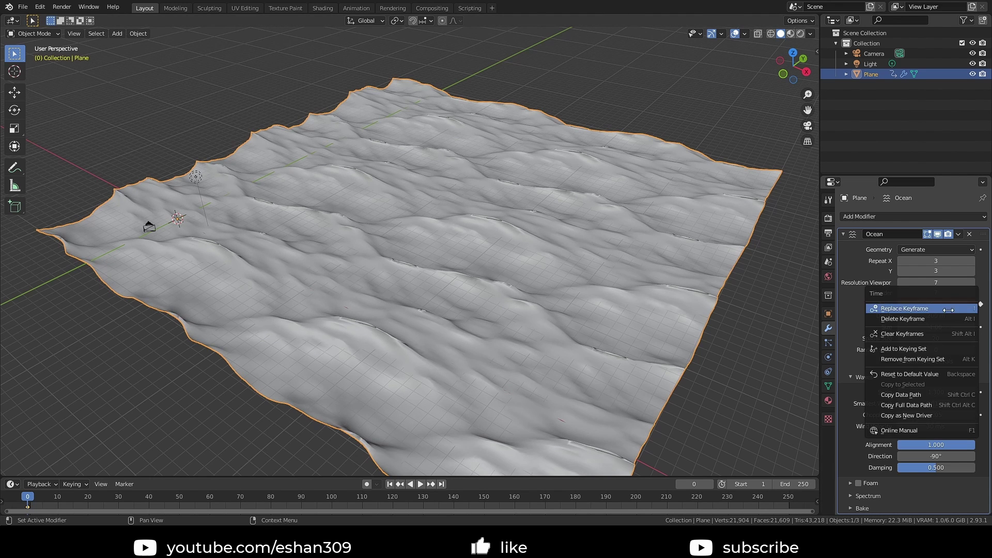
left_click(906, 310)
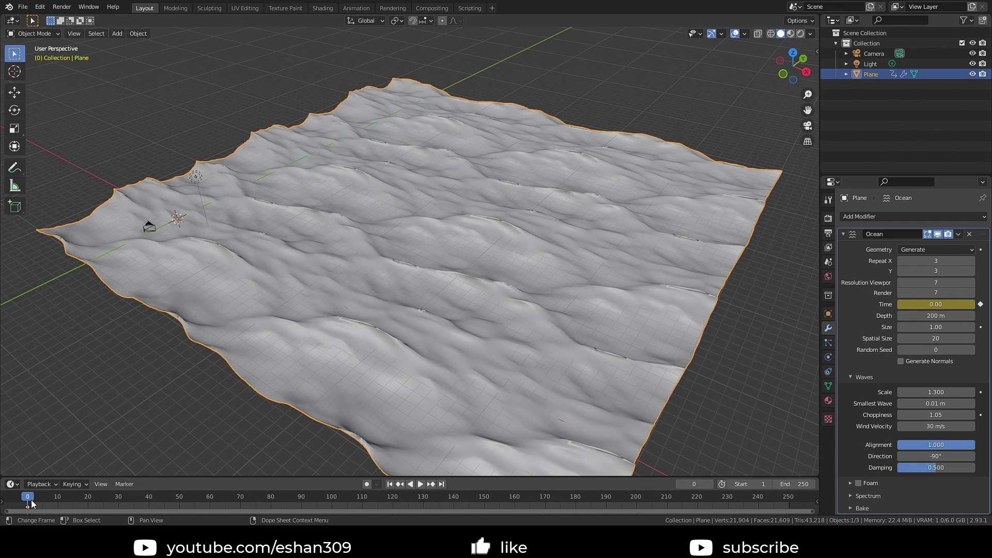
Keyframe Time at 10 on frame 250 and play the animation from the start.
left_click_drag(31, 501, 702, 498)
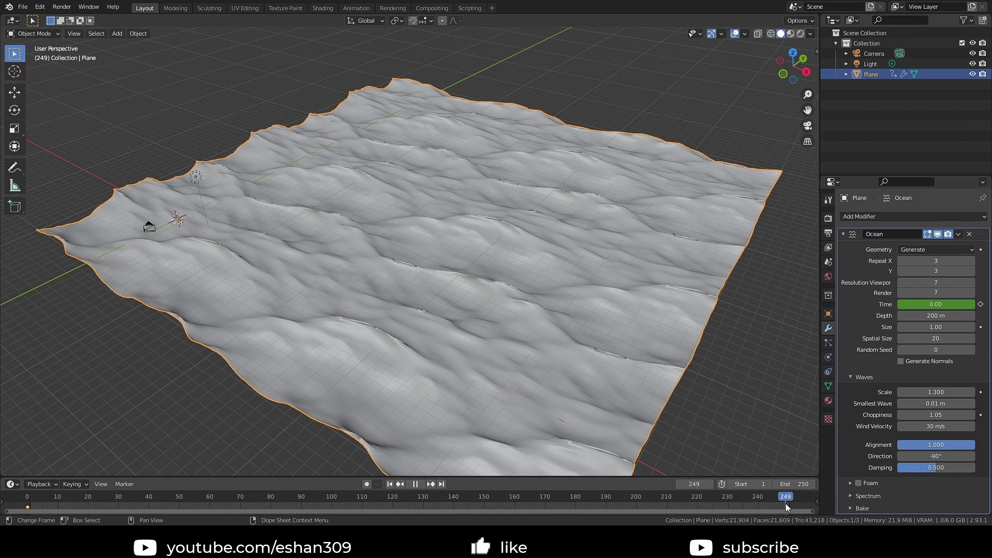
left_click_drag(786, 503, 788, 504)
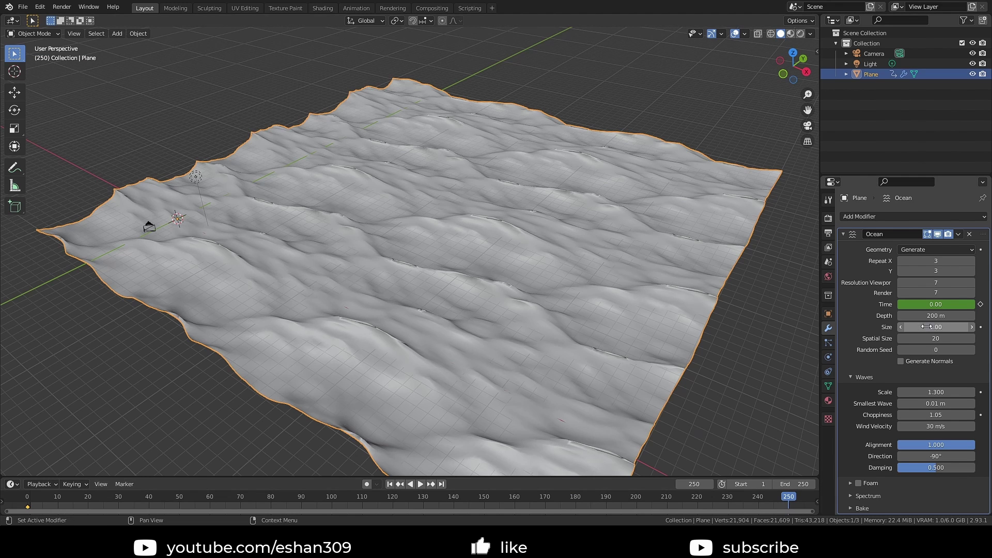
left_click(949, 304)
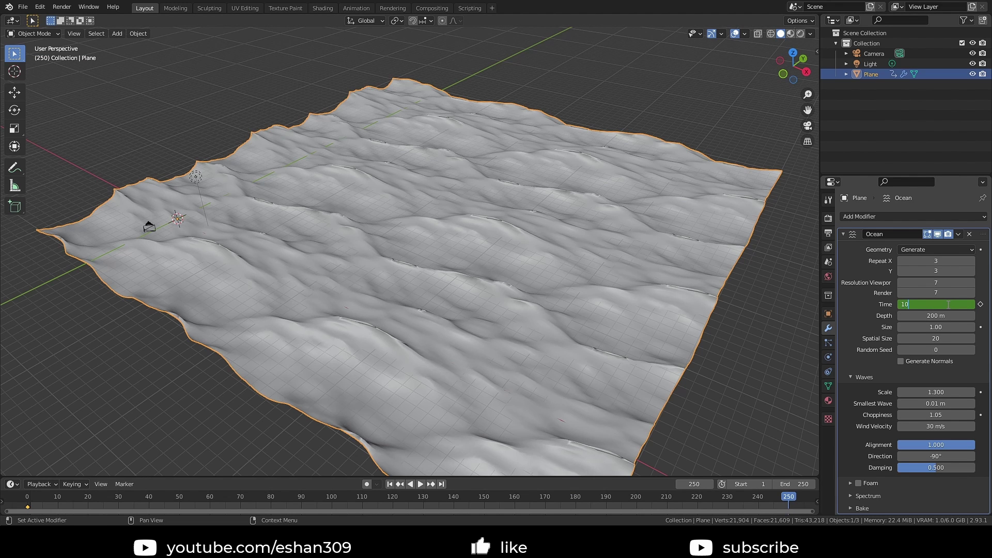
type("10")
key("Return")
right_click(949, 304)
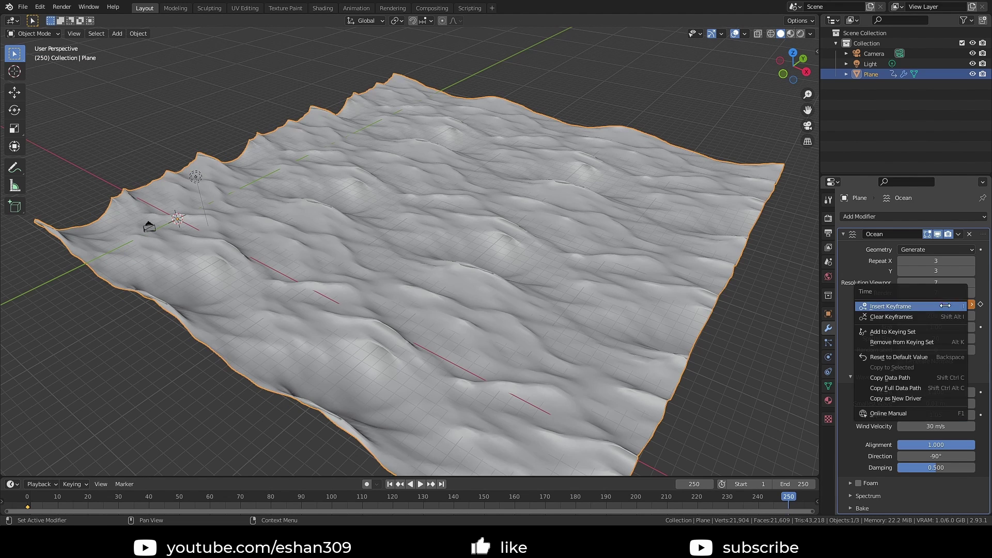
left_click(916, 305)
left_click_drag(36, 503, 293, 500)
key("space")
key("space")
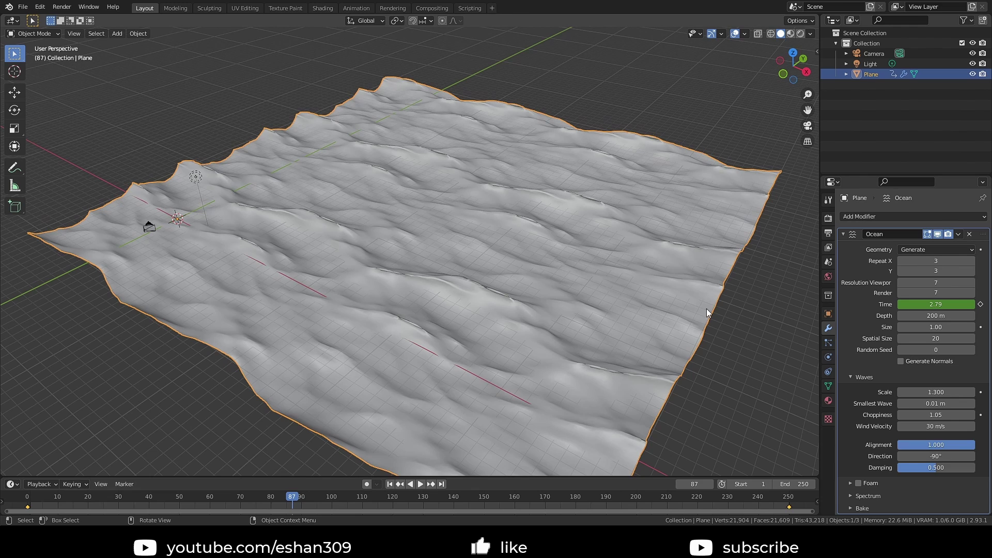
Lower the waves' Damping to 0.224 while scrubbing the timeline to preview.
left_click_drag(321, 495, 373, 504)
left_click_drag(936, 468, 915, 468)
middle_click_drag(473, 319, 497, 347)
scroll(497, 347, "up", 5)
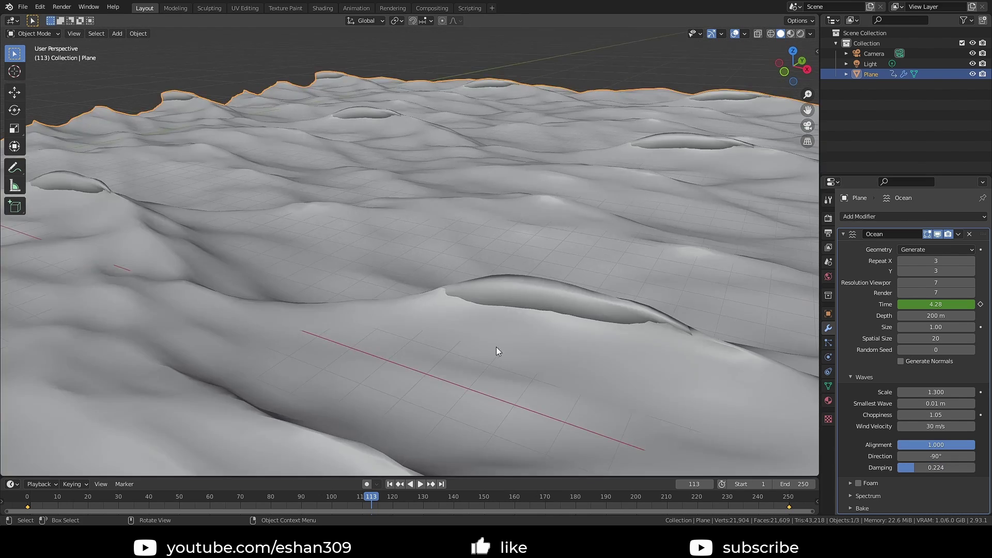
left_click_drag(225, 494, 228, 493)
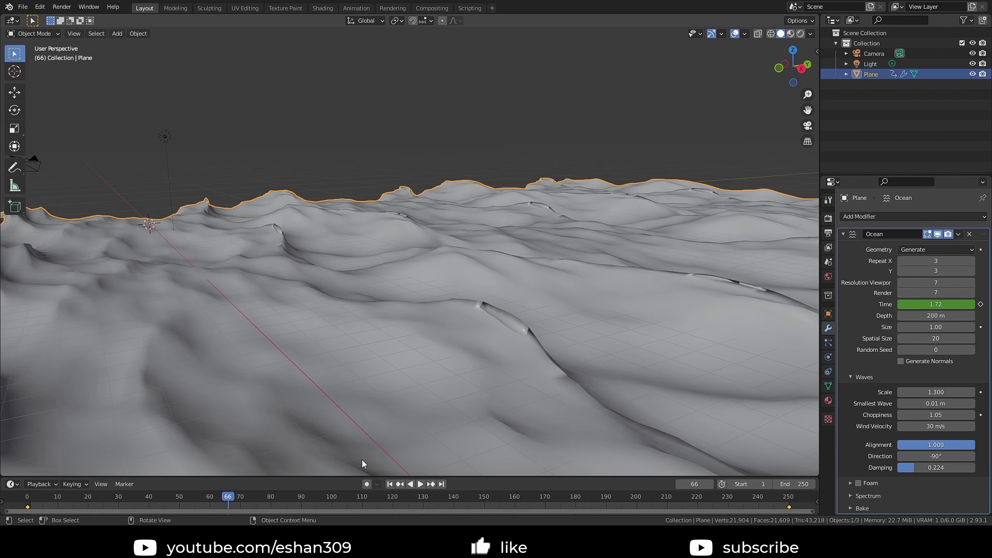
middle_click_drag(336, 405, 341, 418)
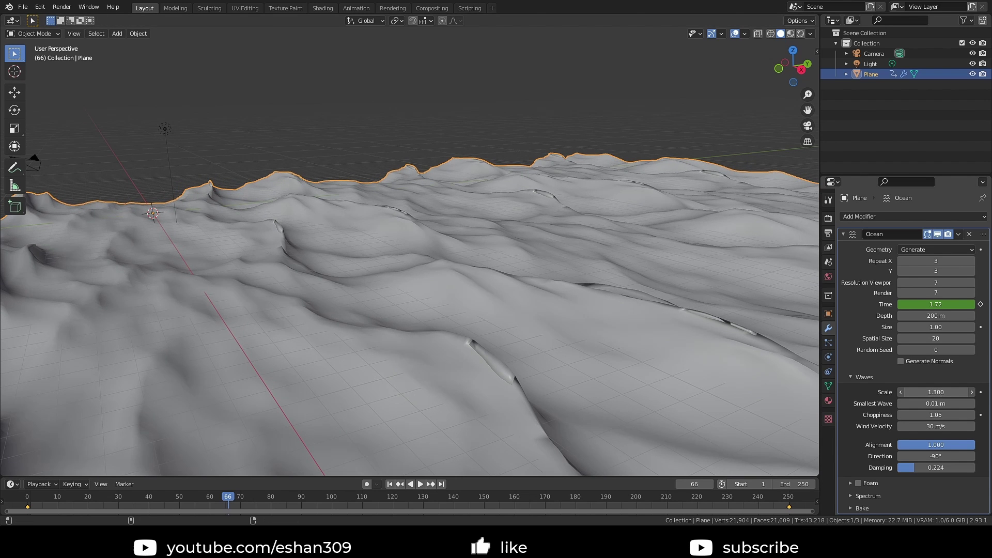
Set wave Scale to 1.010 and Choppiness to 0.70, then deselect the ocean.
left_click_drag(937, 393, 922, 392)
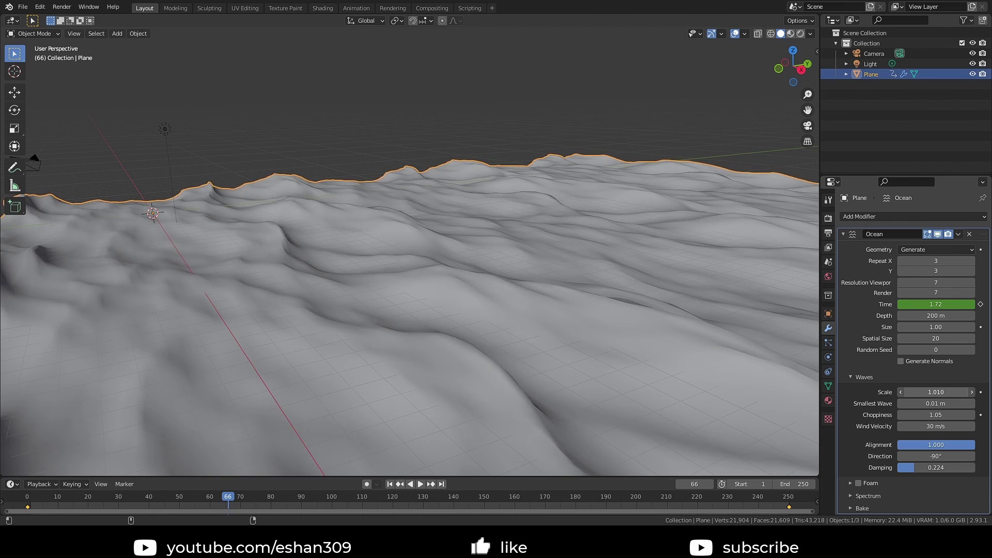
middle_click_drag(430, 365, 483, 361)
scroll(485, 360, "down", 4)
middle_click_drag(481, 327, 516, 354)
scroll(478, 363, "up", 3)
left_click_drag(932, 415, 915, 415)
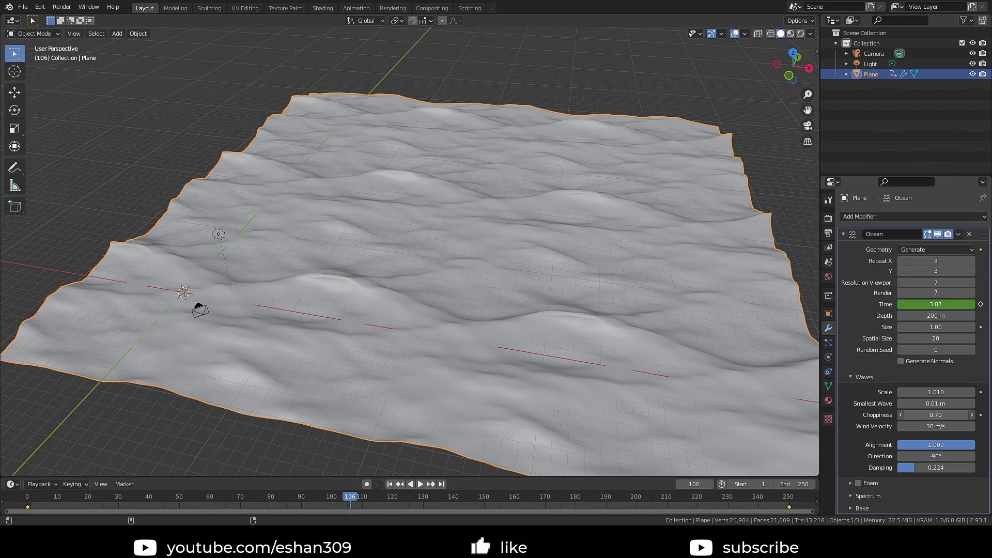
middle_click_drag(694, 392, 762, 349)
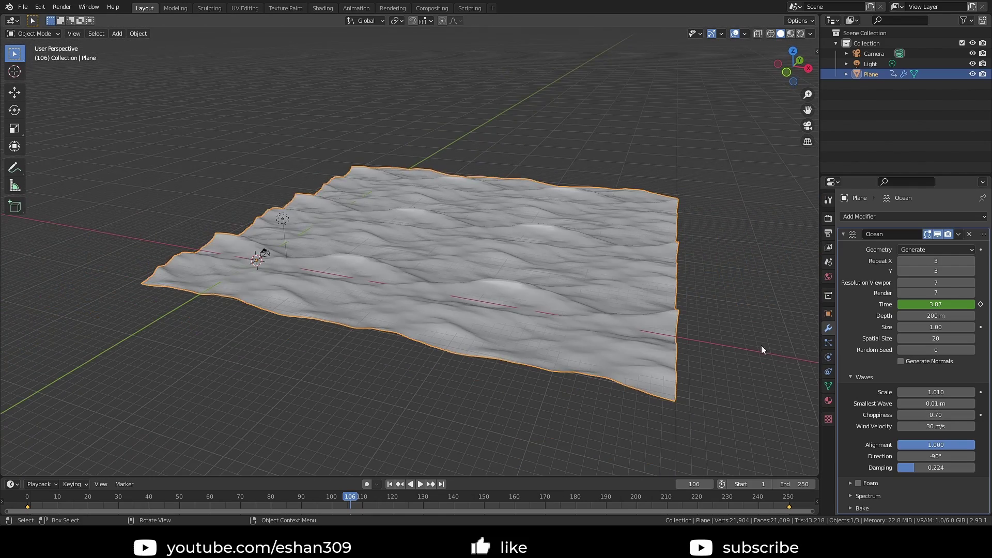
left_click(594, 140)
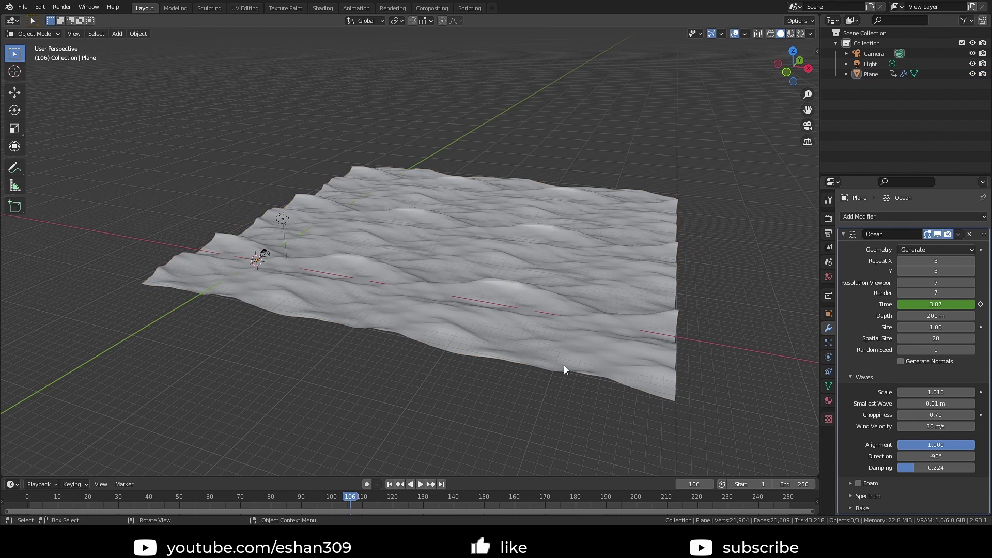
Select the ocean plane and rename it 'Ocean'.
left_click(503, 310)
key("Down")
key("F2")
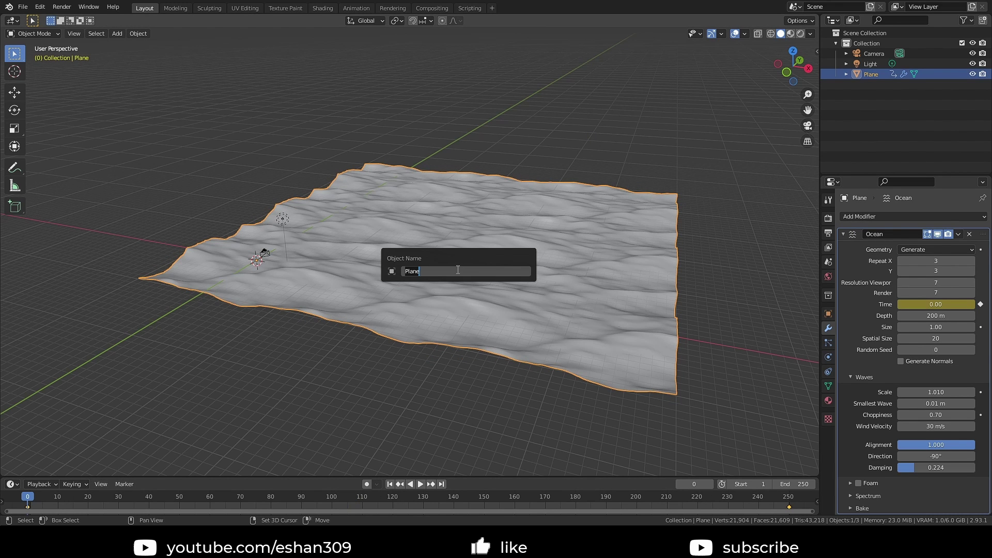
type("Ocean")
key("Return")
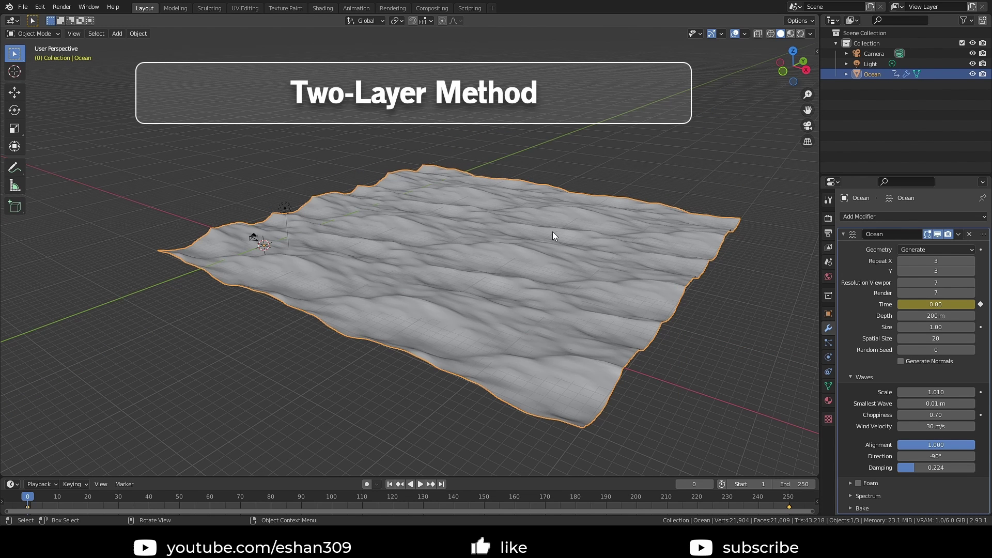
Make a trial duplicate of Ocean, delete the copy, and reselect the original Ocean.
middle_click_drag(617, 318, 605, 252)
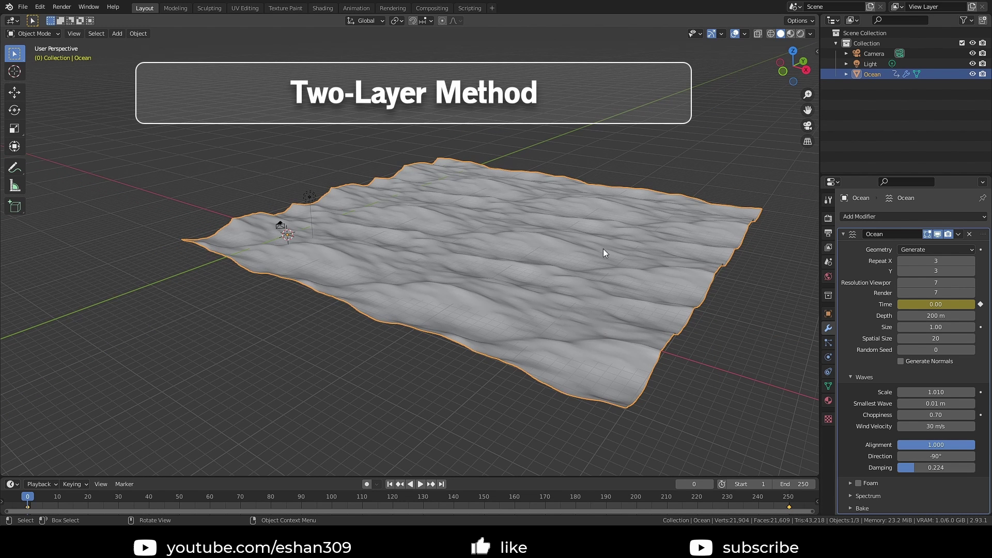
key("shift")
key("shift+d")
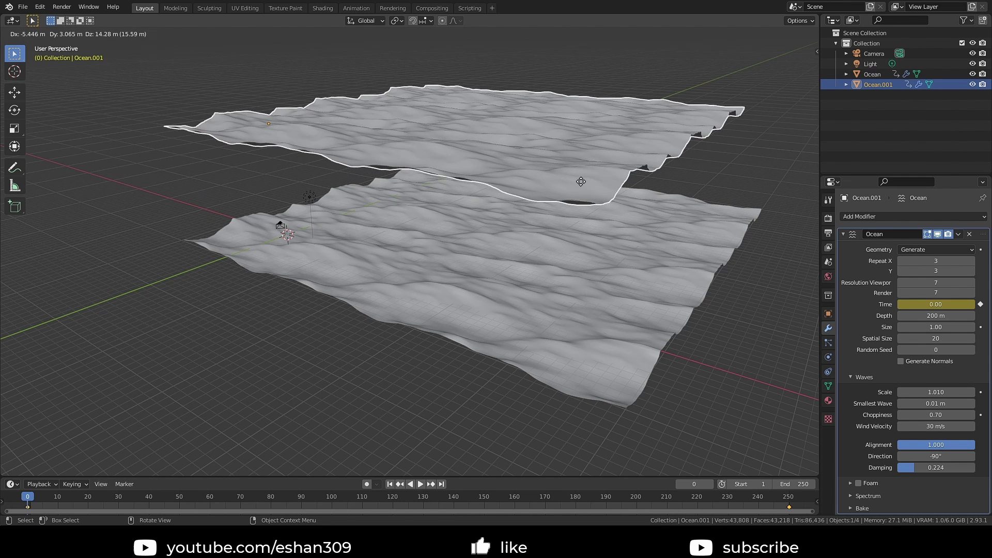
right_click(612, 140)
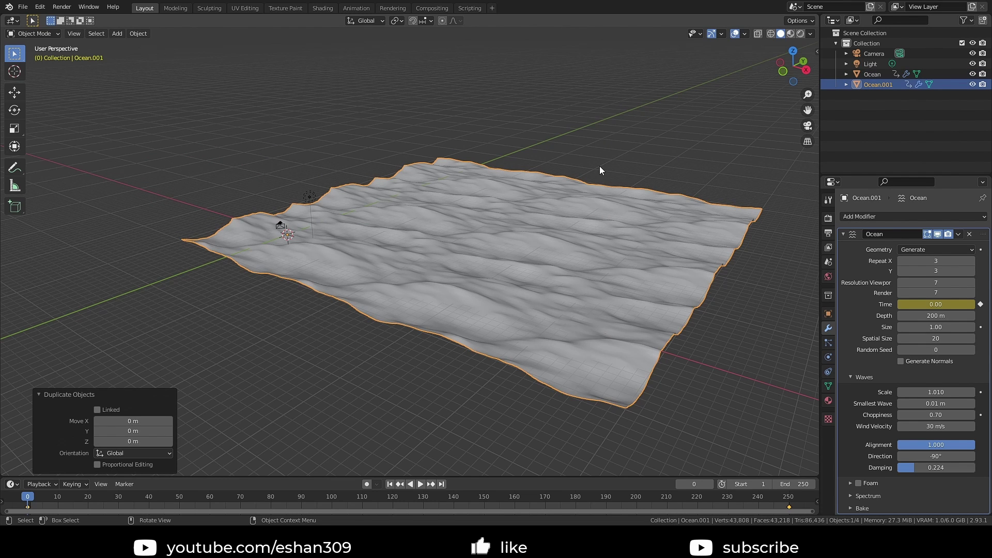
key("n")
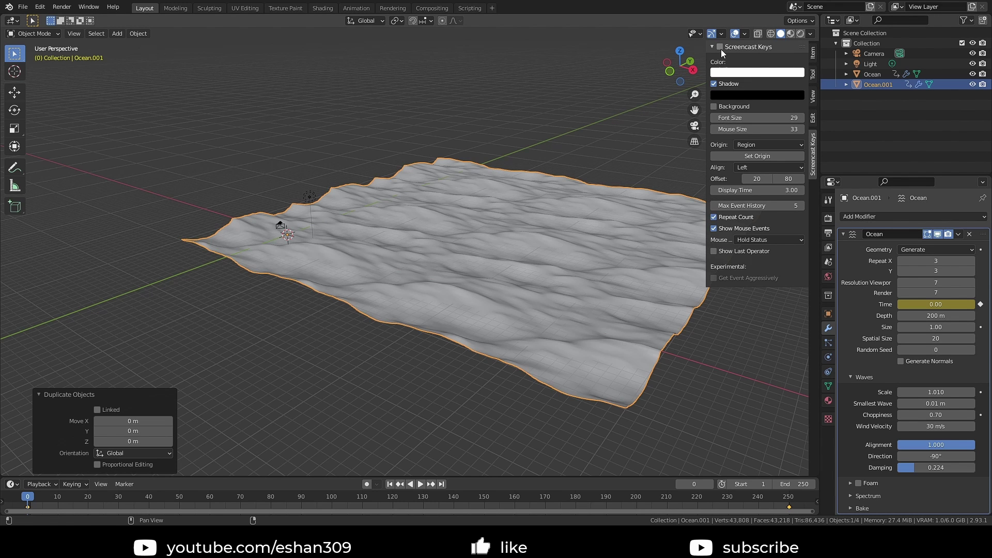
key("n")
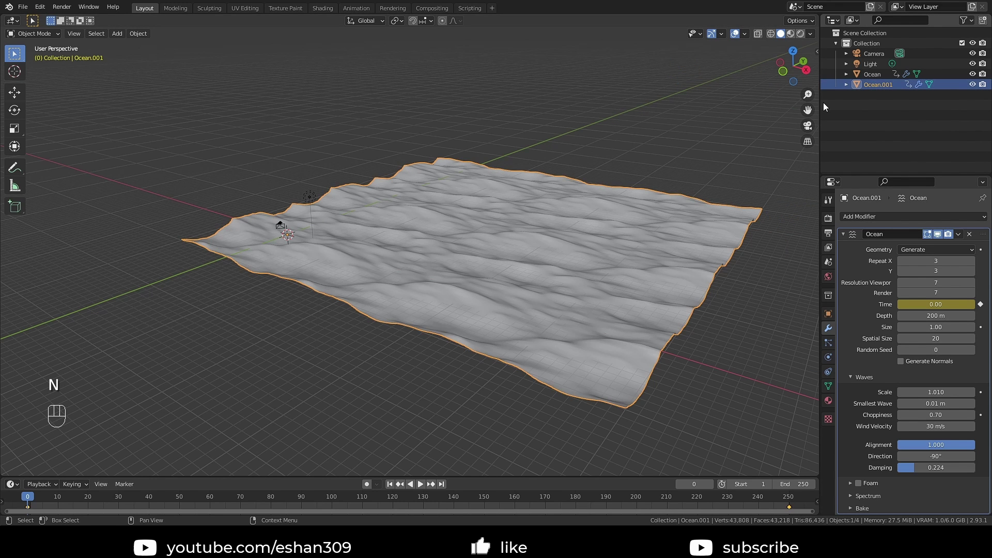
key("Delete")
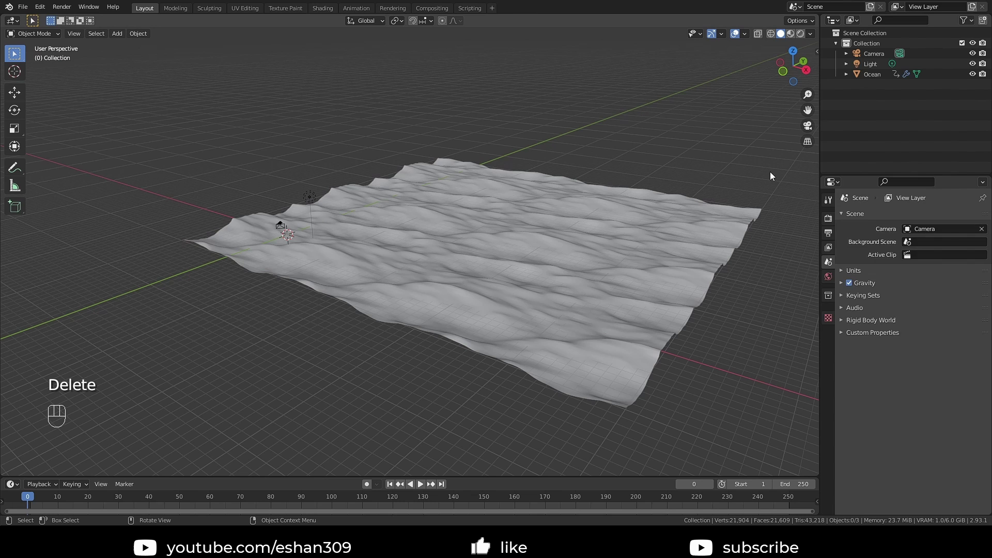
left_click(458, 204)
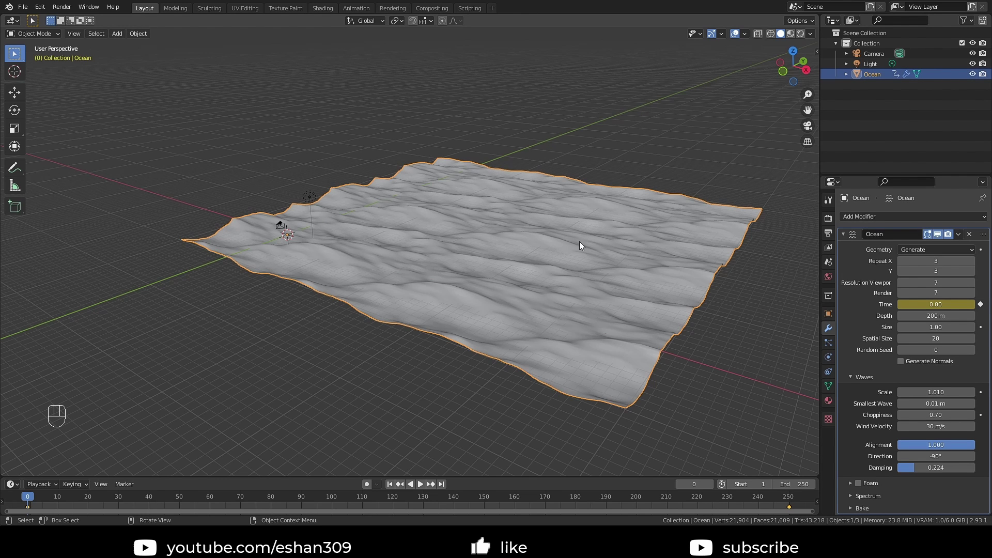
Duplicate Ocean in place and lower the copy about 0.18 m along Z.
key("shift+d")
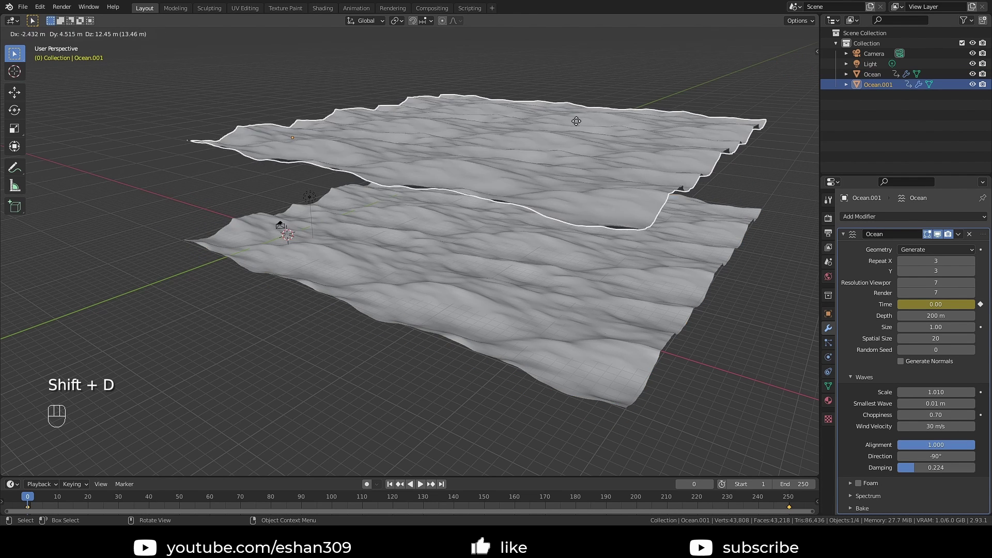
right_click(577, 119)
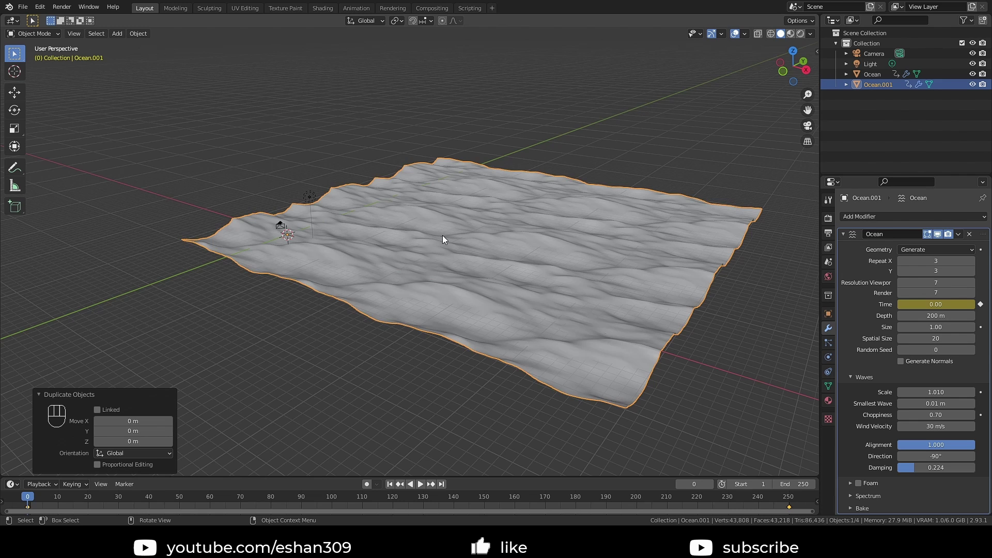
middle_click_drag(443, 237, 585, 235)
key("g")
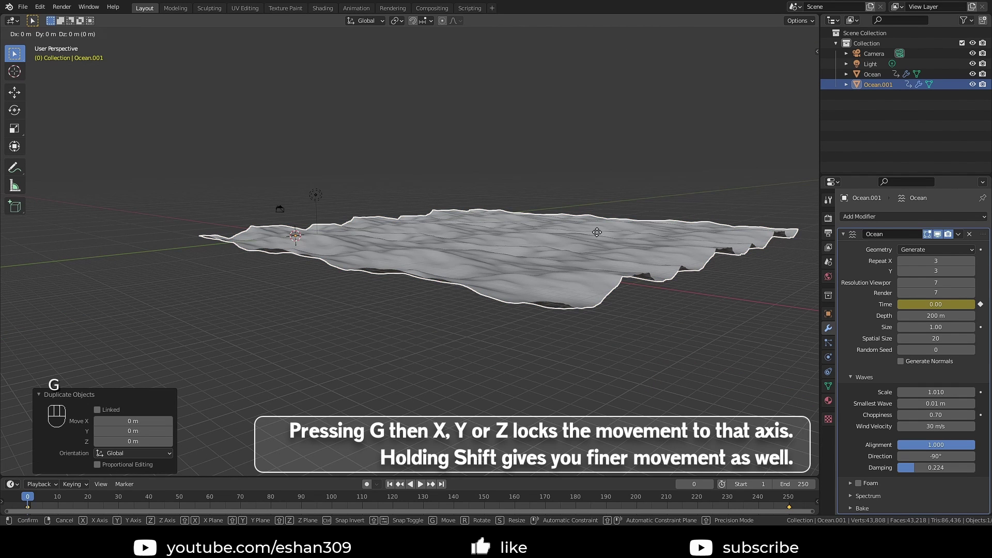
key("z")
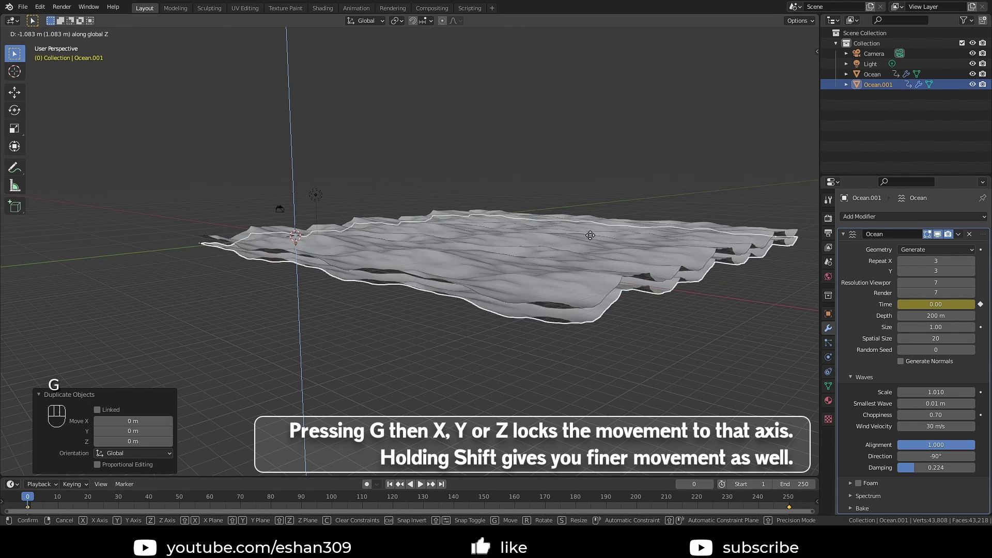
key("shift")
key("shift")
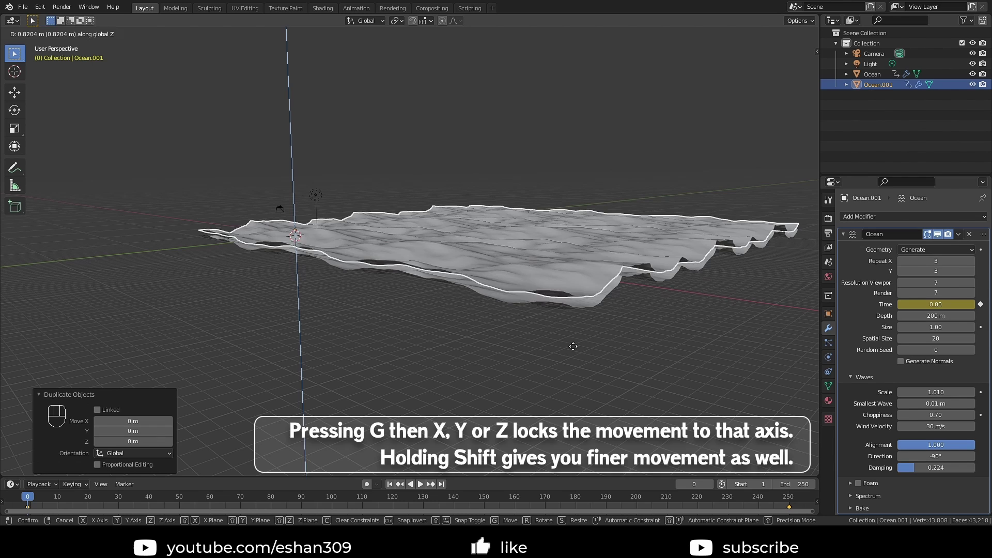
key("shift")
mouse_move(576, 453)
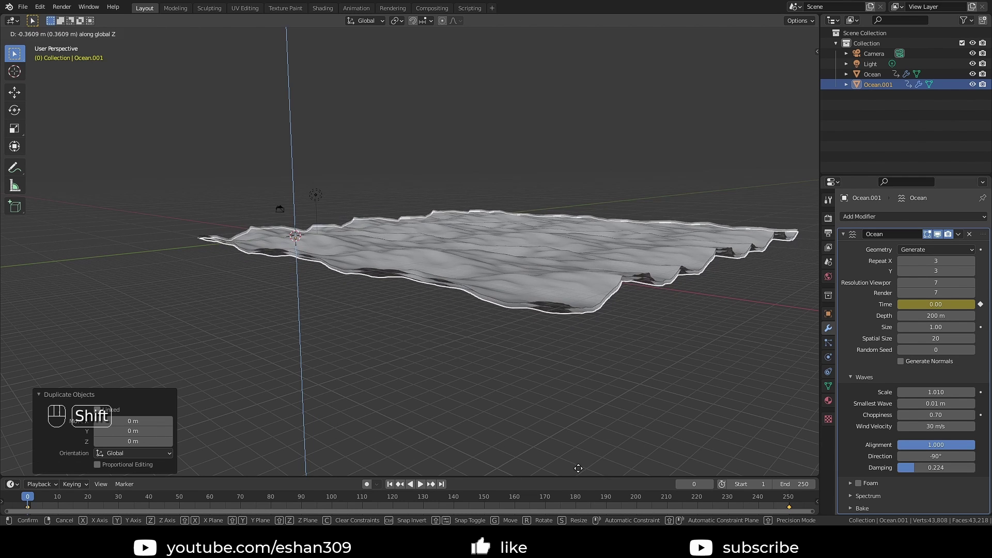
left_click(574, 456)
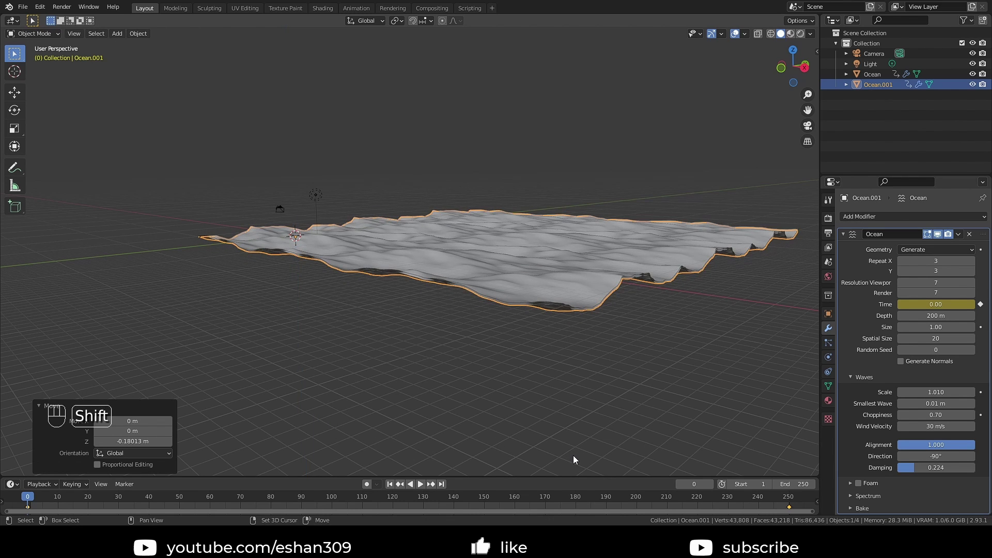
scroll(574, 458, "up", 3)
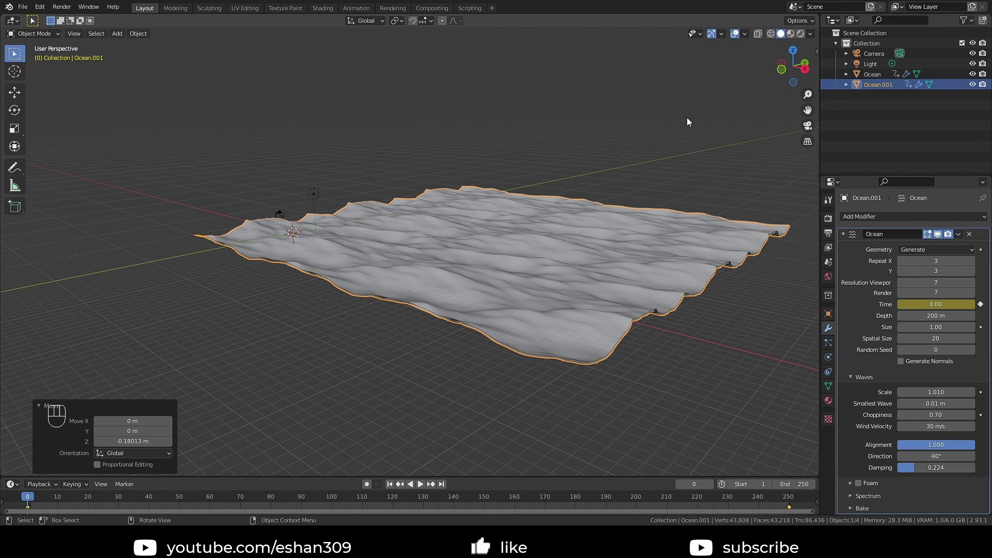
key("F2")
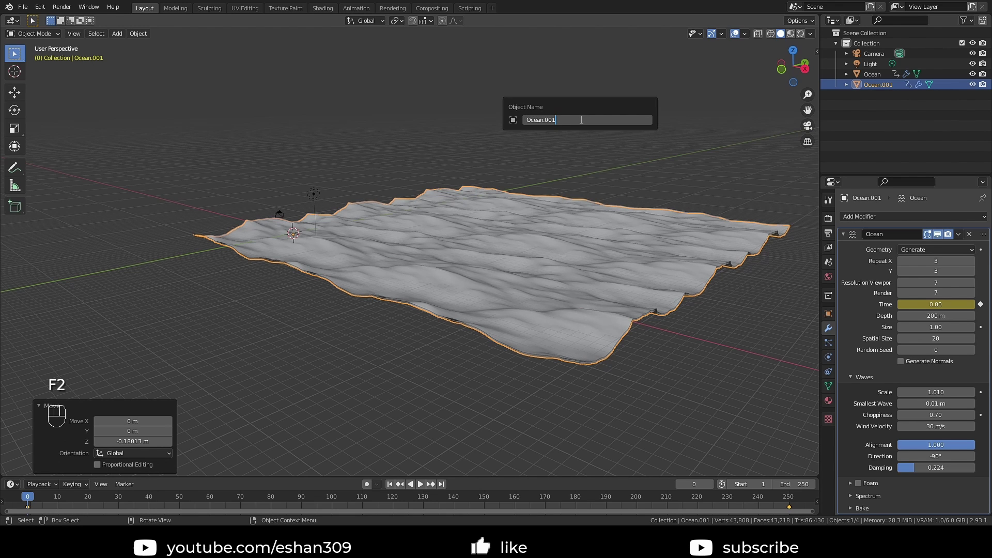
Rename the copy 'Ocean.Peaks' and raise its wave Scale to 1.770.
key("BackSpace")
key("BackSpace")
key("BackSpace")
type("Peaks")
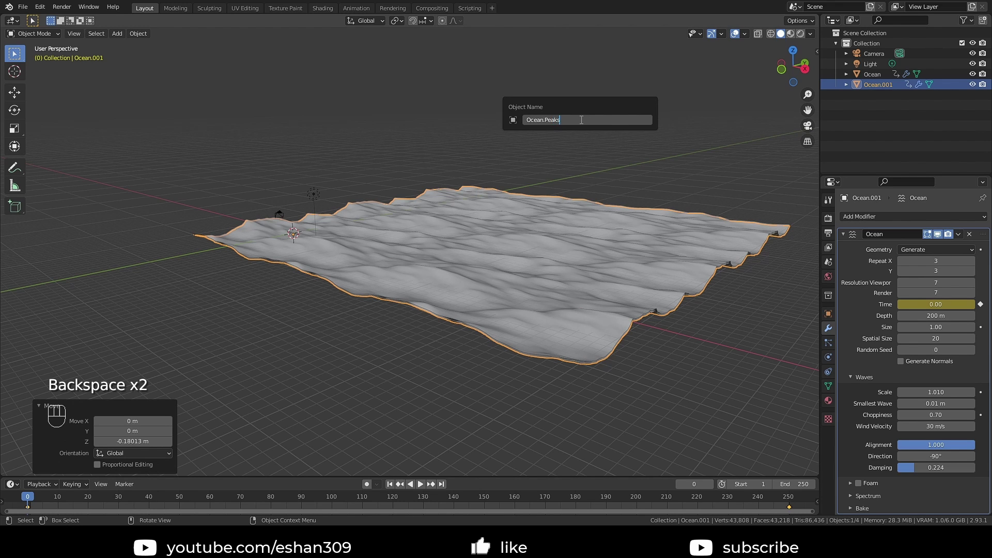
key("Return")
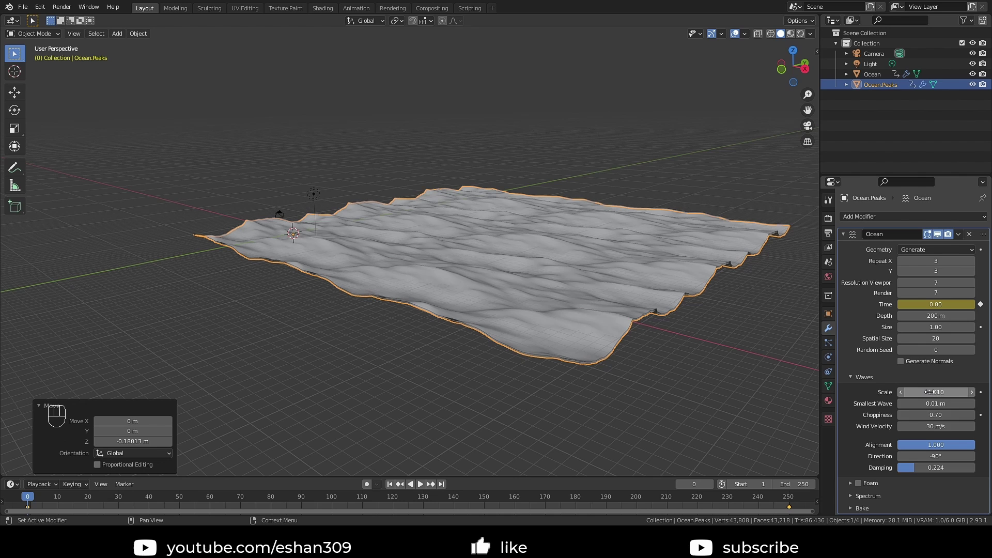
left_click_drag(936, 392, 970, 392, "shift")
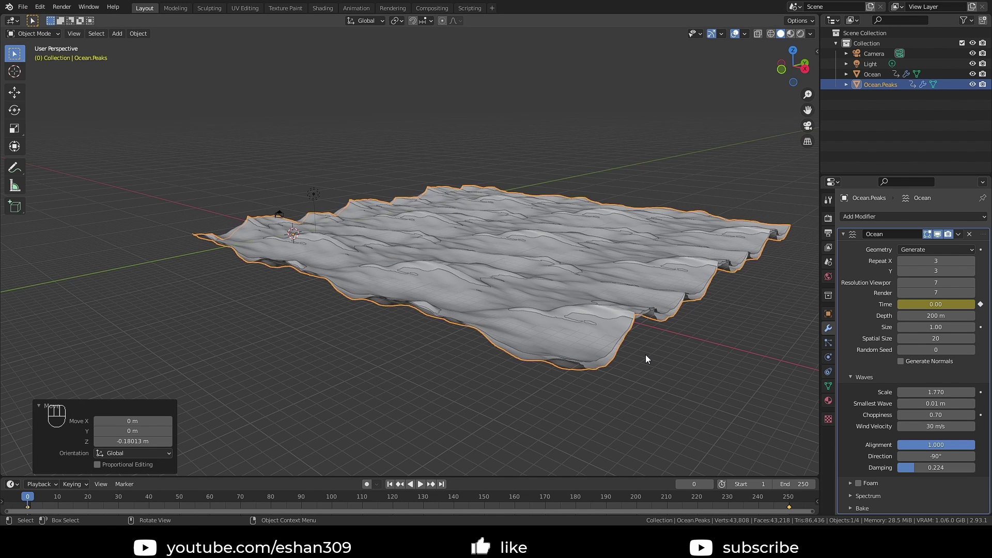
Lift Ocean.Peaks about 0.07 m on Z so its crests poke through, then deselect it.
key("g")
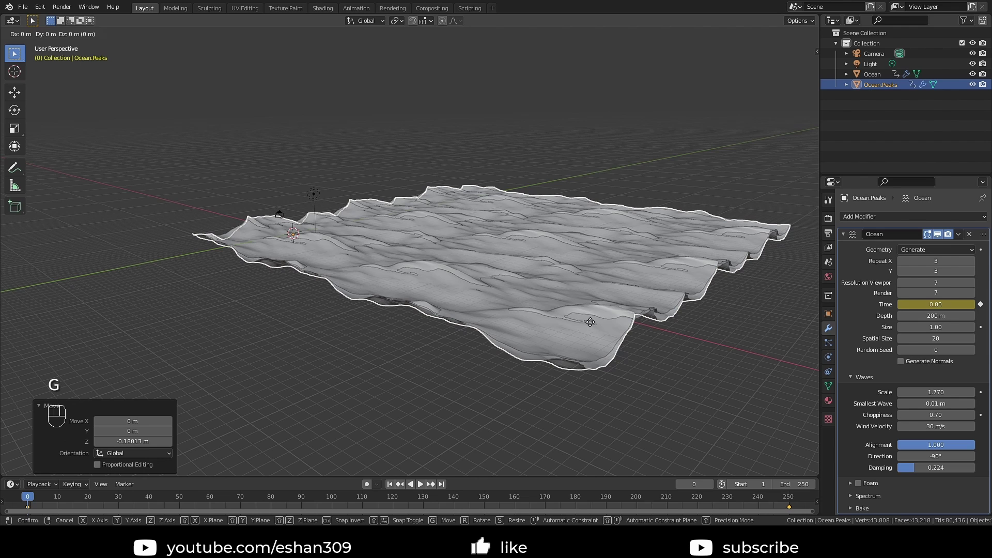
key("z")
key("shift")
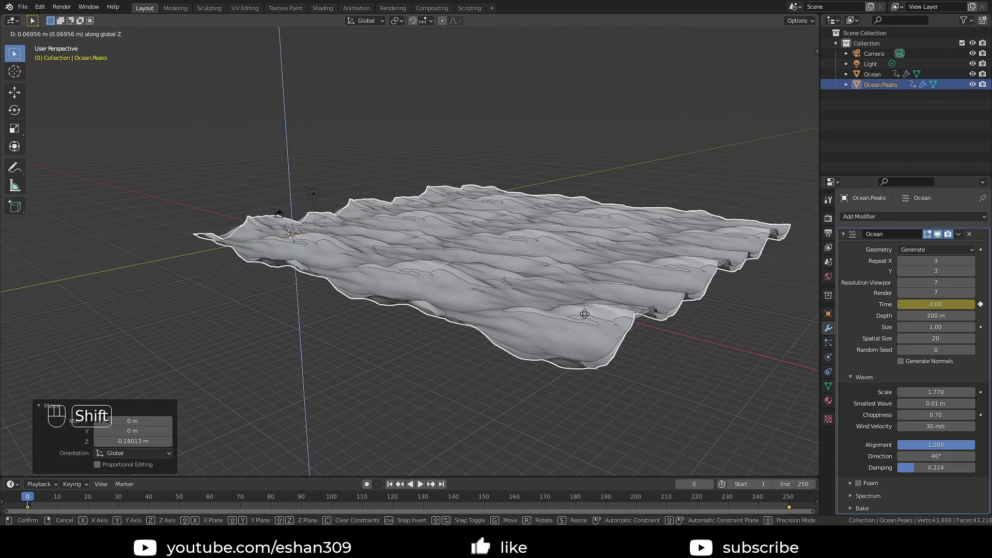
left_click(585, 314)
middle_click_drag(584, 314, 718, 307)
left_click(767, 187)
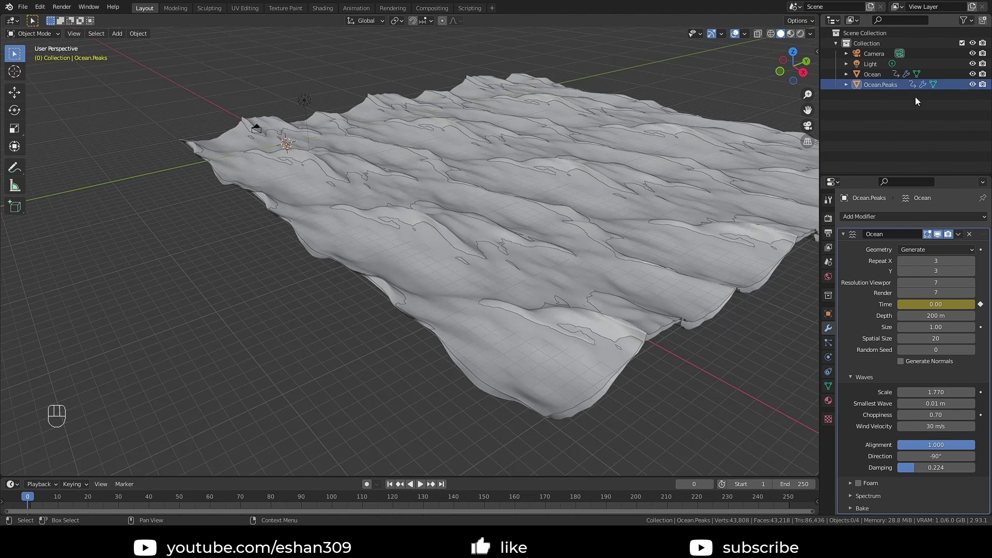
Hide Ocean.Peaks, select Ocean and keyframe its location at frame 0.
left_click(973, 84)
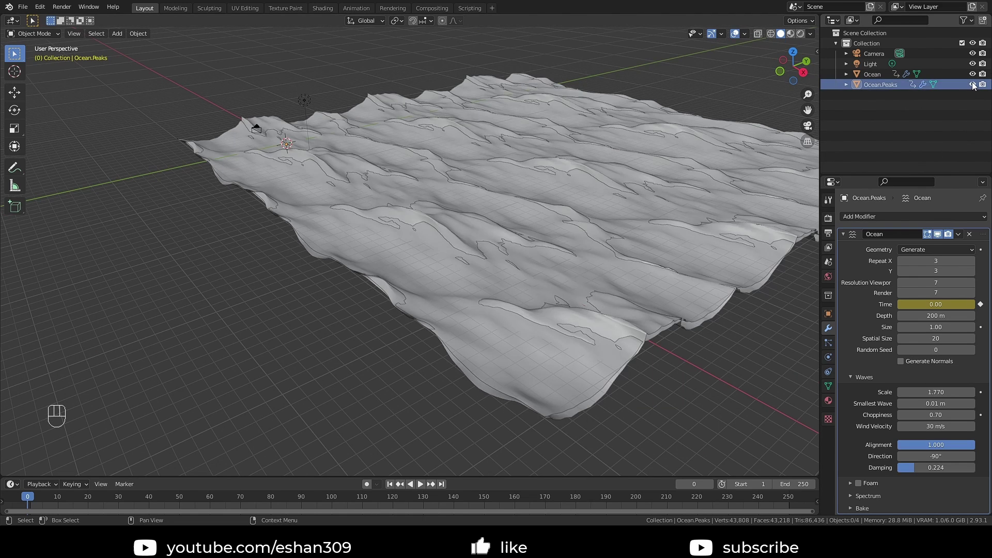
left_click(410, 245)
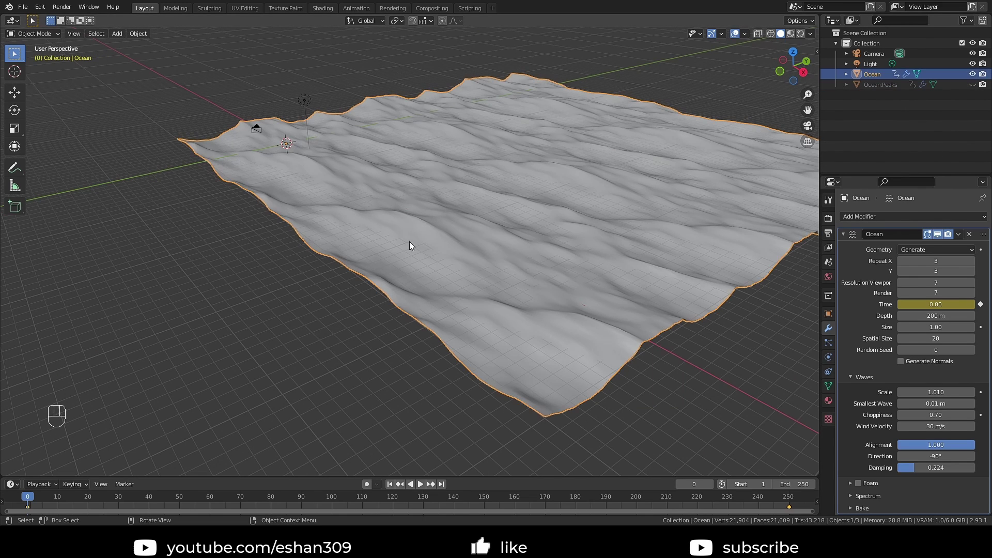
middle_click_drag(482, 249, 534, 213)
scroll(535, 213, "down", 3)
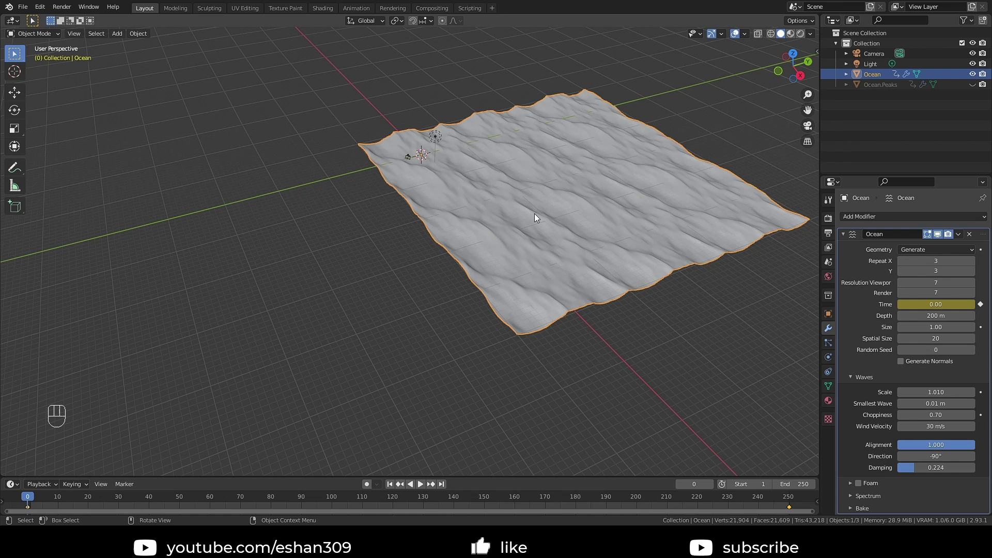
key("i")
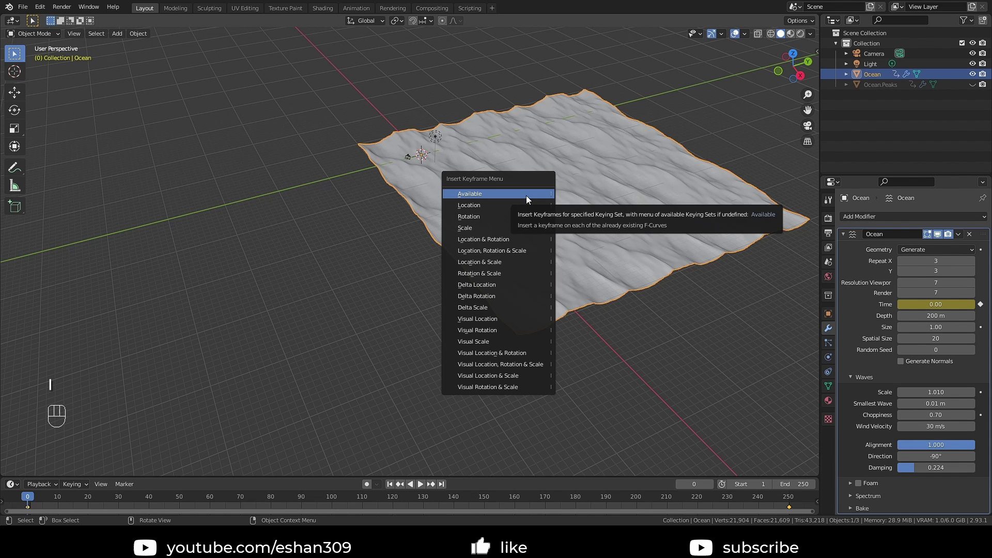
left_click(491, 204)
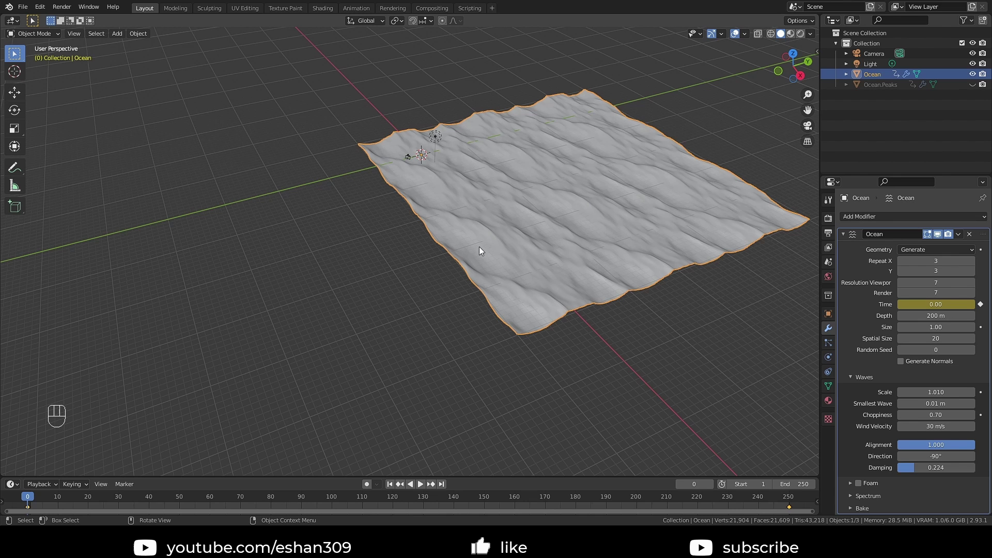
Keyframe the Ocean's location again at frame 240.
key("space")
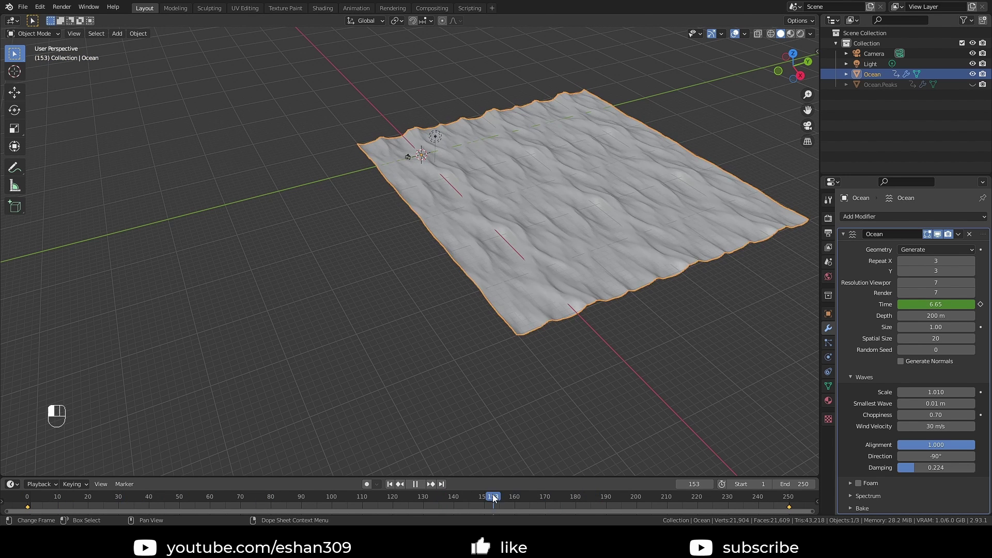
left_click(749, 501)
key("space")
key("i")
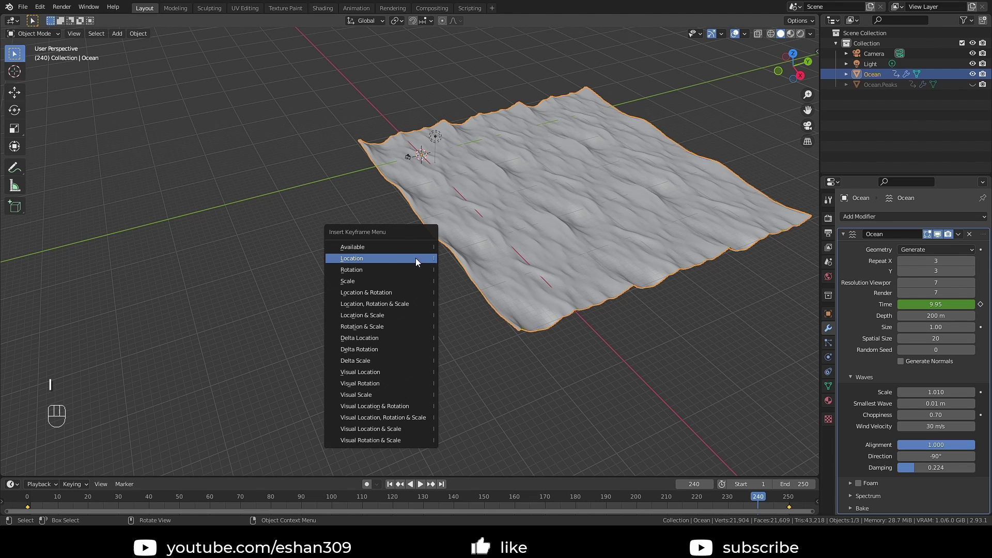
left_click(402, 259)
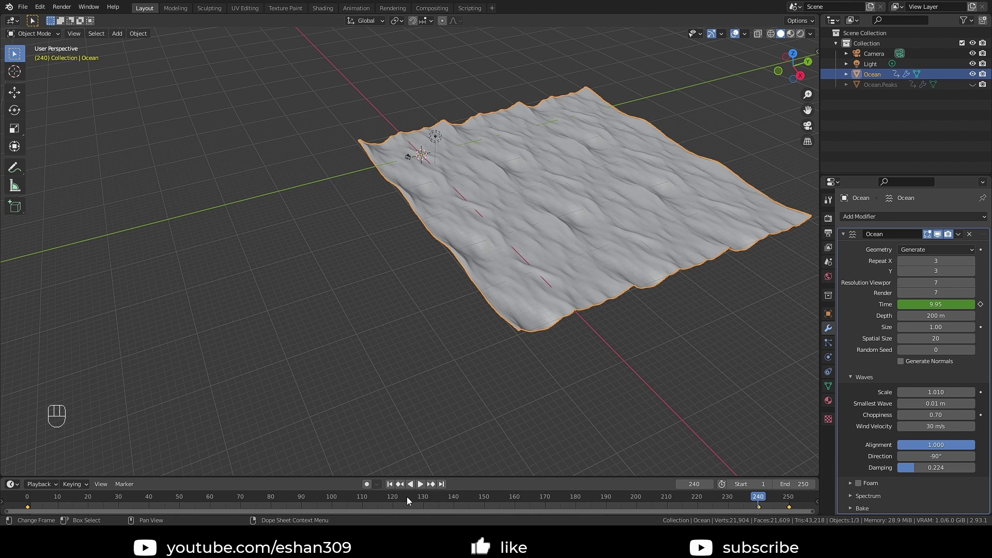
At frame 120, move the Ocean about 35.8 m along Y and keyframe its location.
left_click(392, 497)
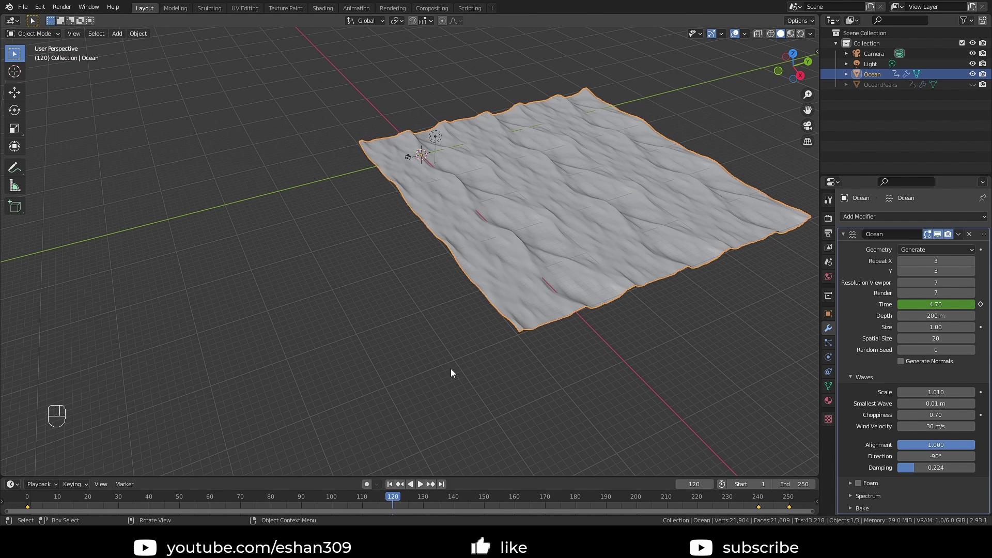
key("g")
key("y")
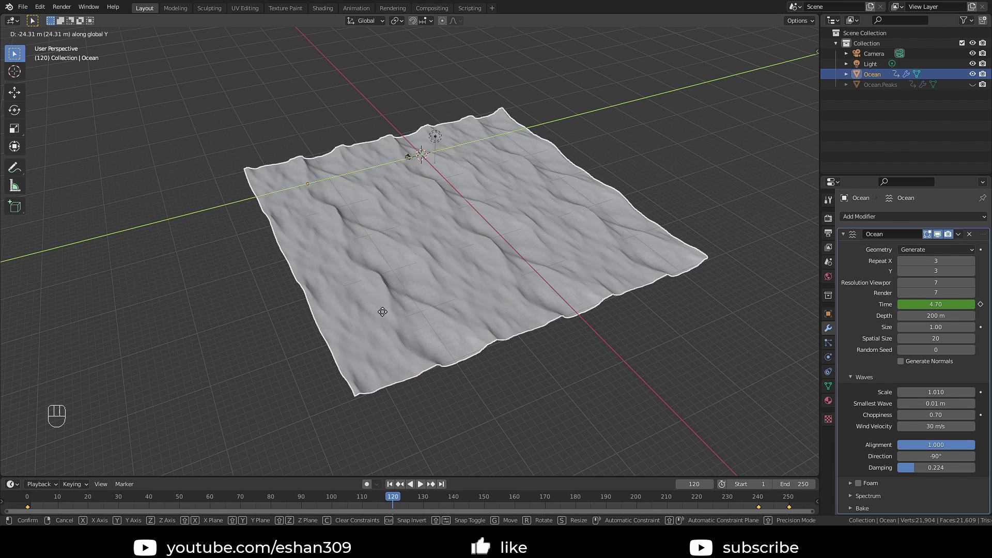
left_click(326, 334)
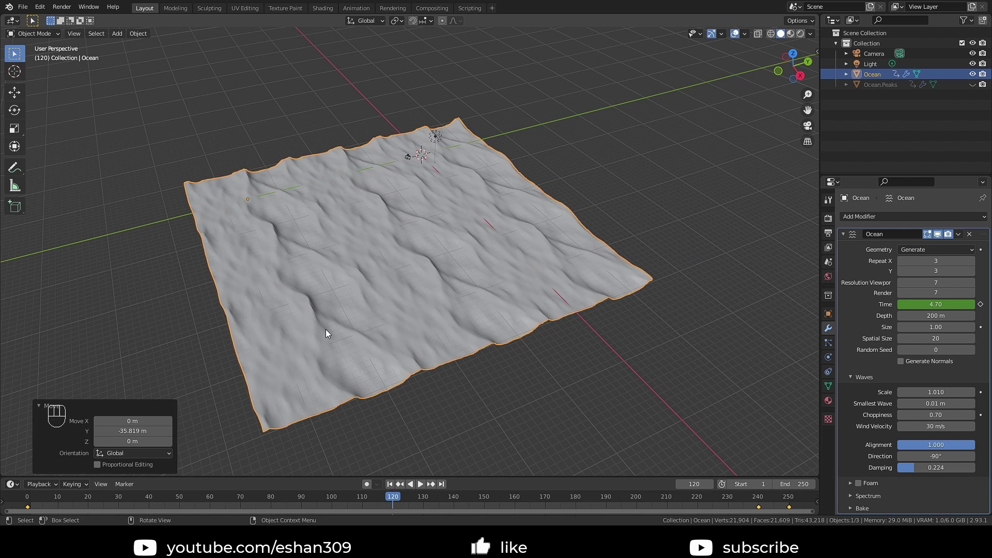
key("i")
left_click(326, 329)
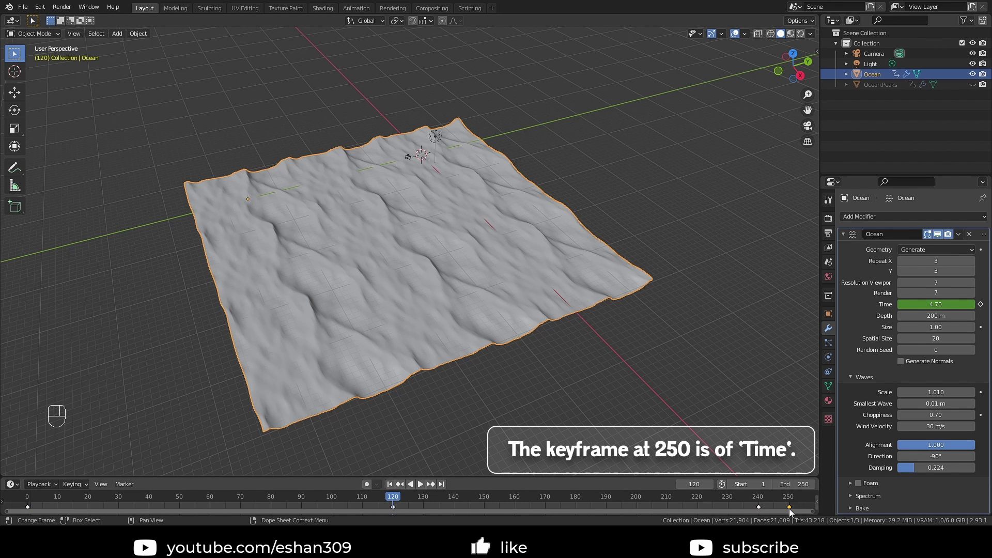
Move the Time end keyframe from frame 250 to 240 and play from frame 0.
key("g")
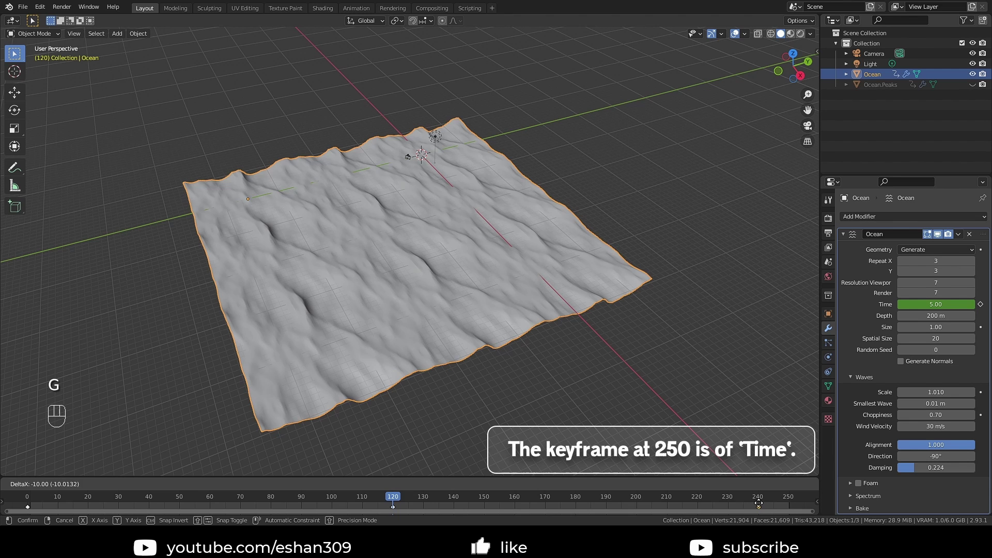
left_click(758, 508)
left_click(26, 508)
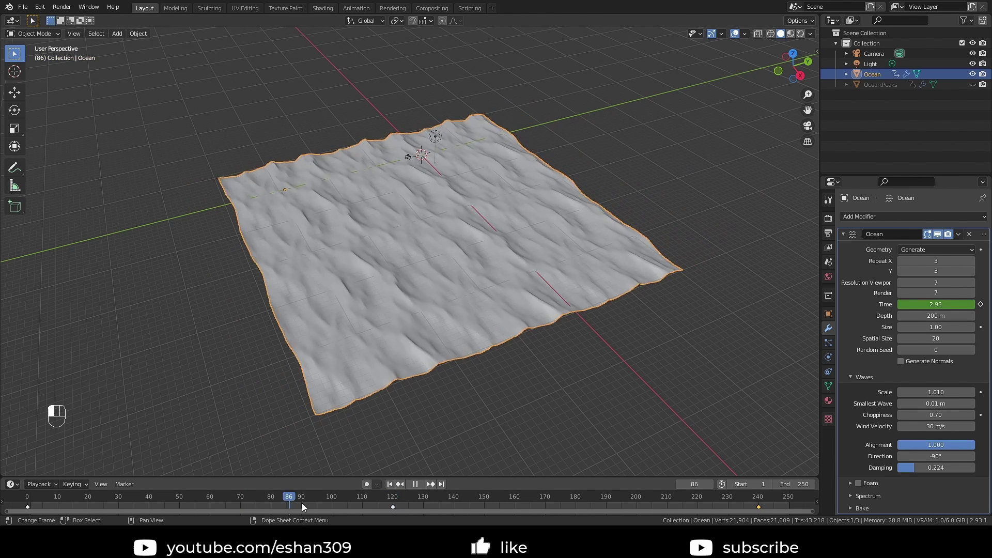
key("space")
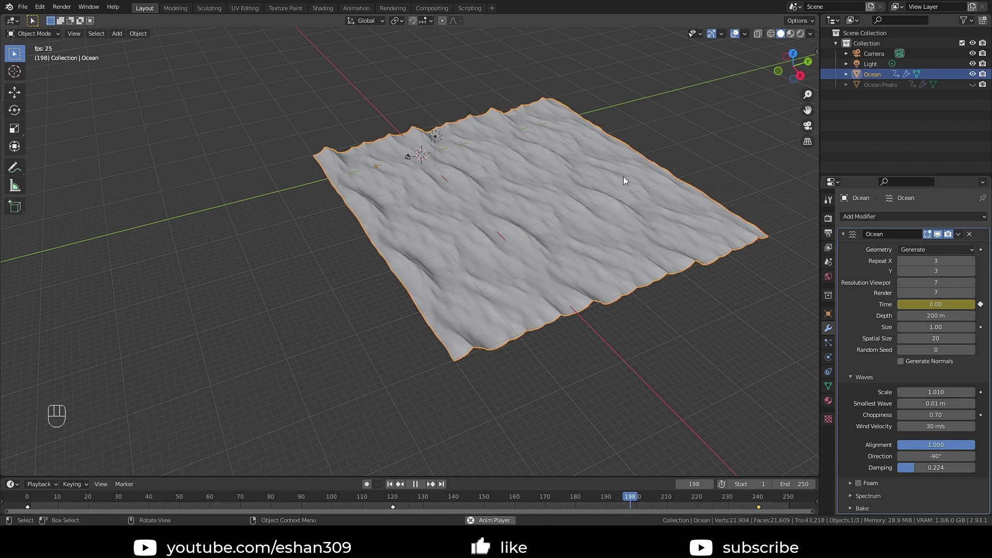
Stop playback, enlarge the lower area and switch it to the curve editor.
key("space")
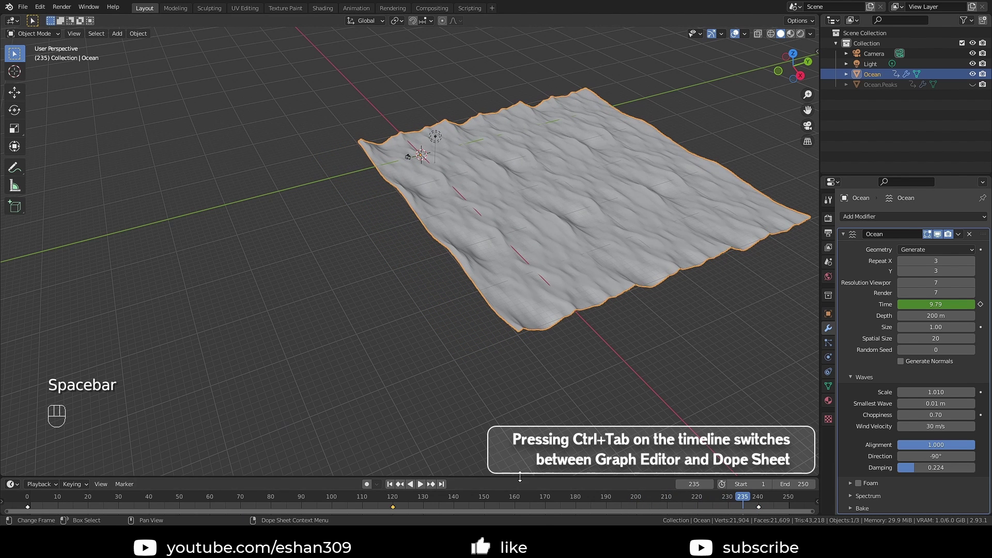
left_click_drag(543, 477, 543, 339)
left_click(399, 440)
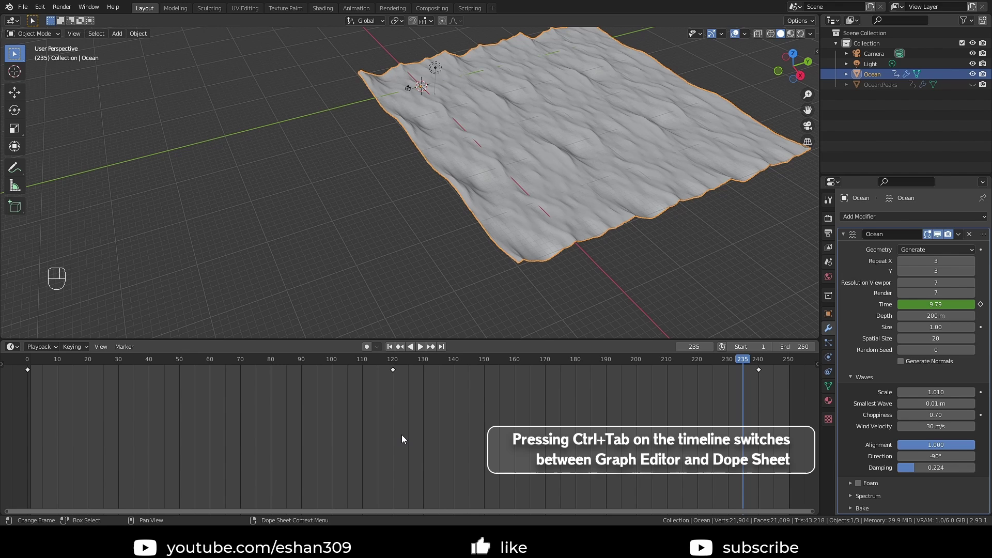
key("ctrl+Tab")
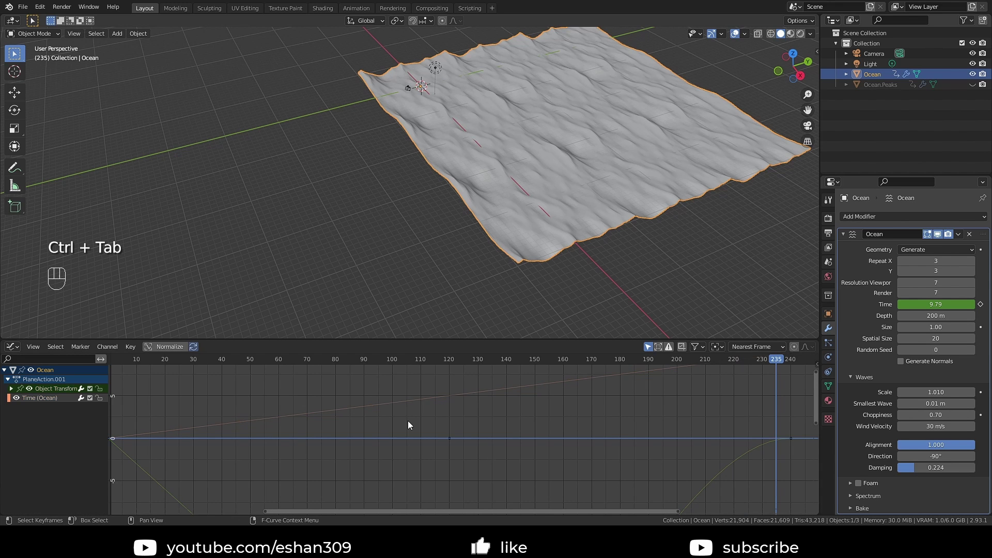
scroll(269, 445, "down", 1)
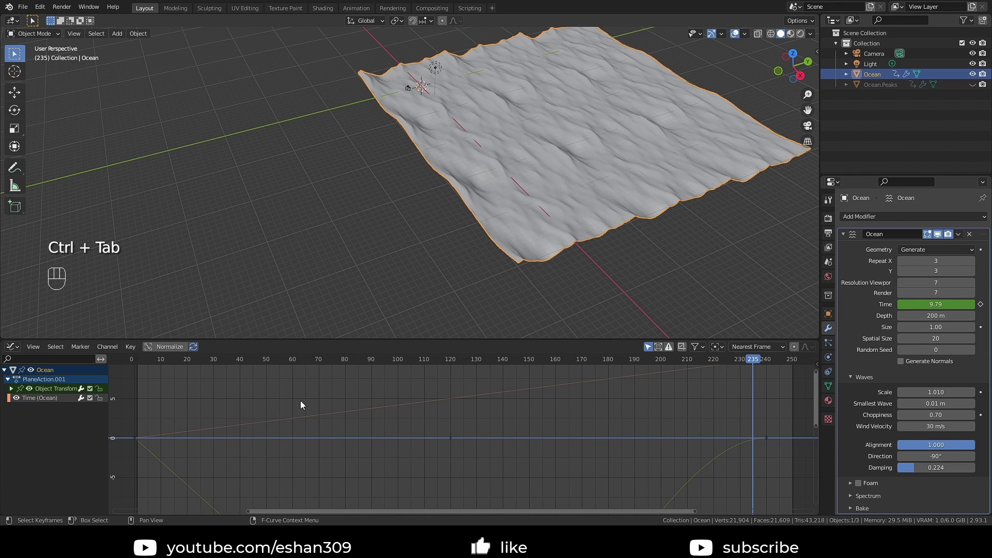
left_click_drag(352, 340, 351, 293)
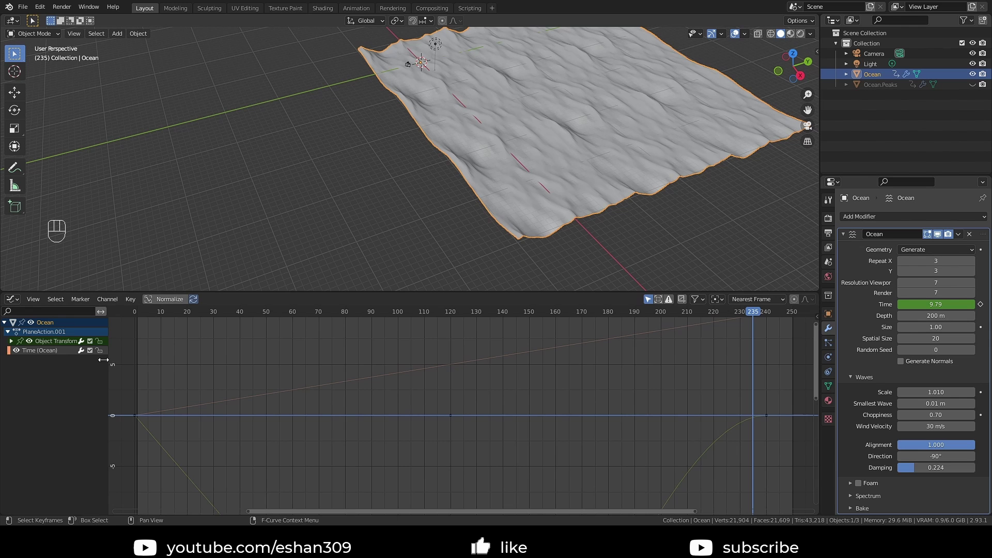
Make the Y Location curve ease smoothly into its frame-120 keyframe.
left_click(11, 341)
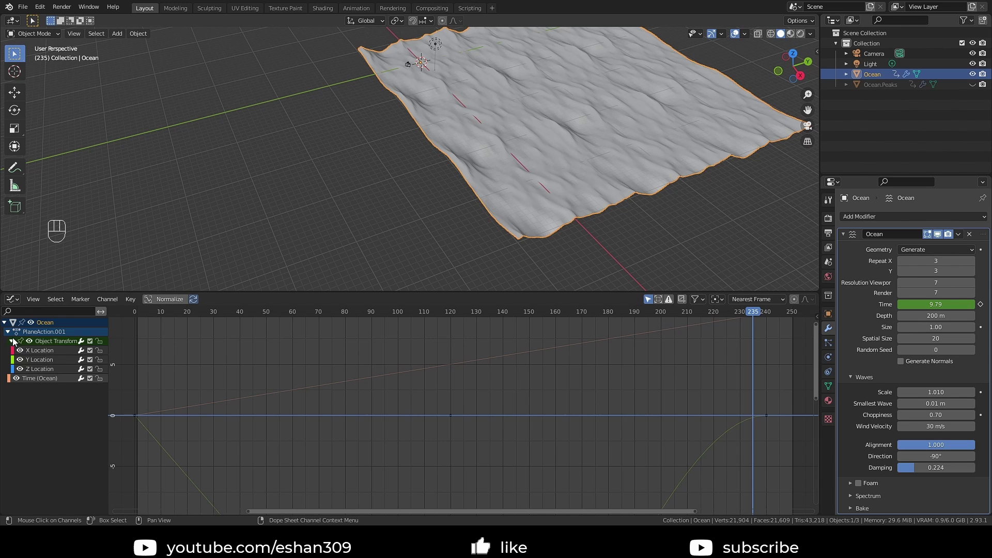
left_click(35, 359)
key("Home")
middle_click_drag(405, 449, 390, 334, "shift")
left_click_drag(480, 447, 378, 519)
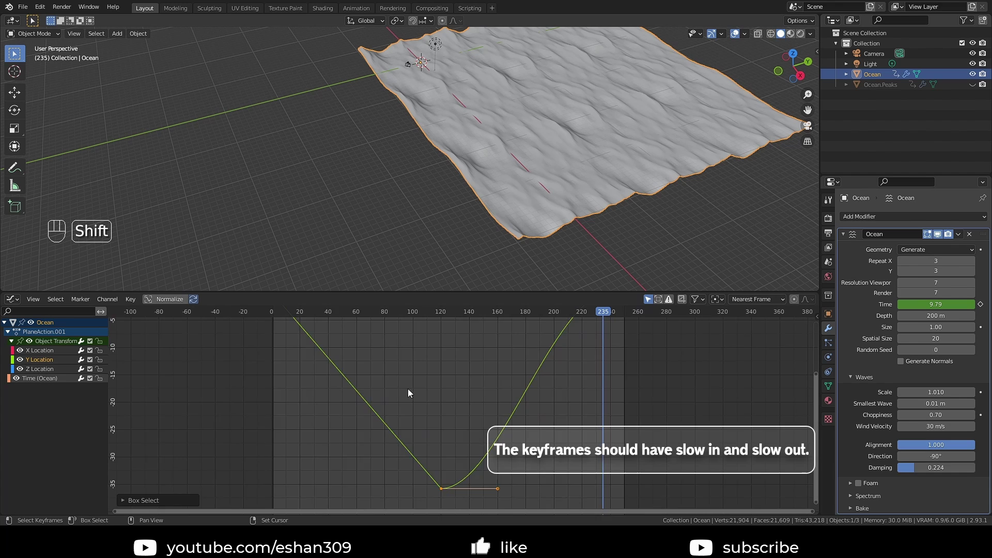
middle_click_drag(408, 389, 422, 483, "shift")
scroll(446, 443, "down", 2)
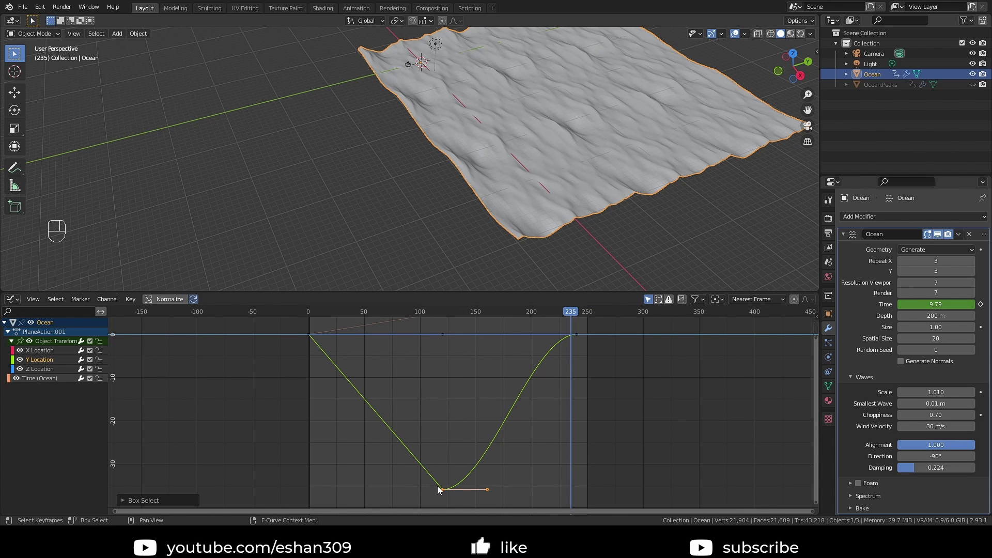
key("t")
left_click(427, 468)
Ease the frame-0 Y Location keyframe, then enlarge the 3D view and return to the Dope Sheet.
left_click_drag(354, 374, 261, 319)
left_click_drag(327, 366, 283, 310)
key("t")
left_click(341, 360)
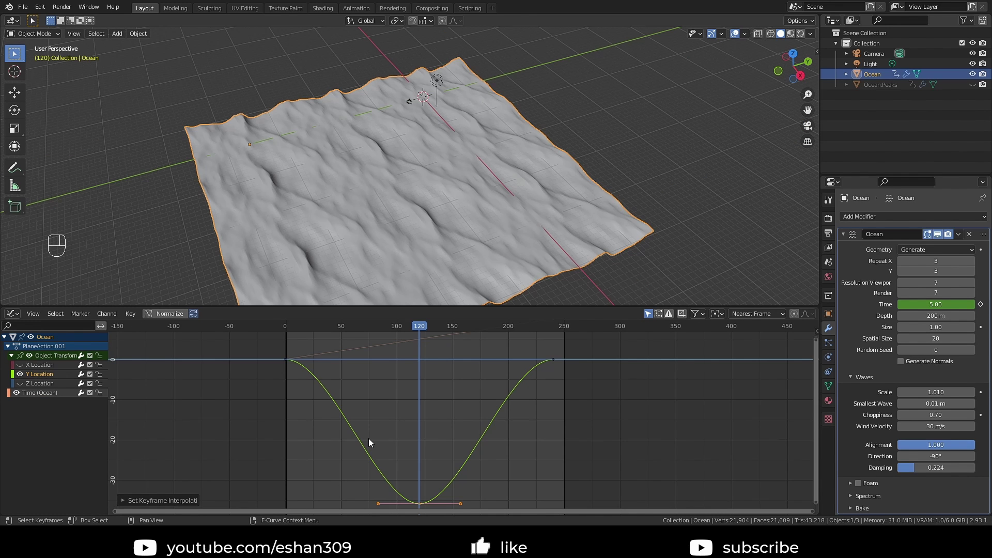
left_click_drag(514, 306, 514, 386)
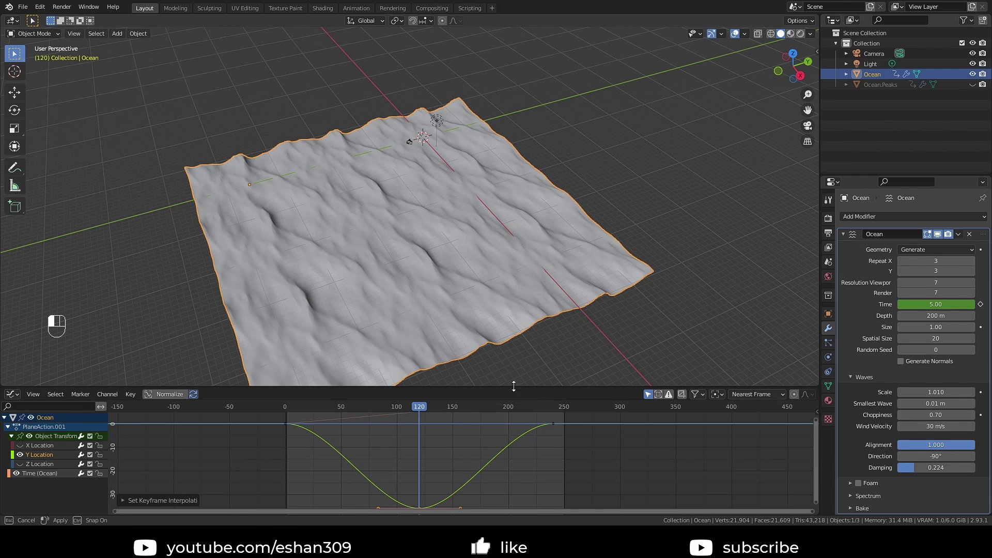
key("ctrl+Tab")
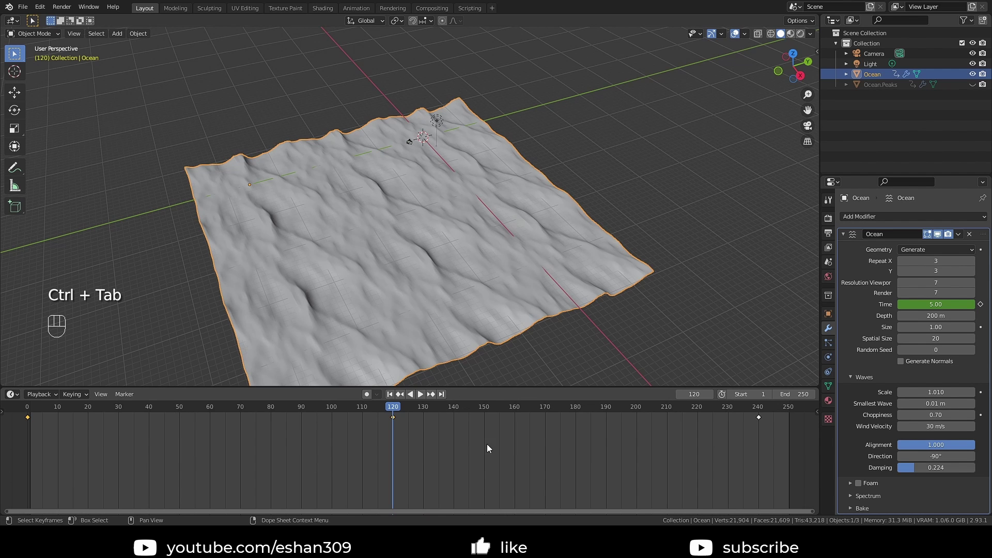
Enlarge the 3D view, preview the wave animation, and rewind to frame 0.
left_click_drag(490, 390, 440, 468)
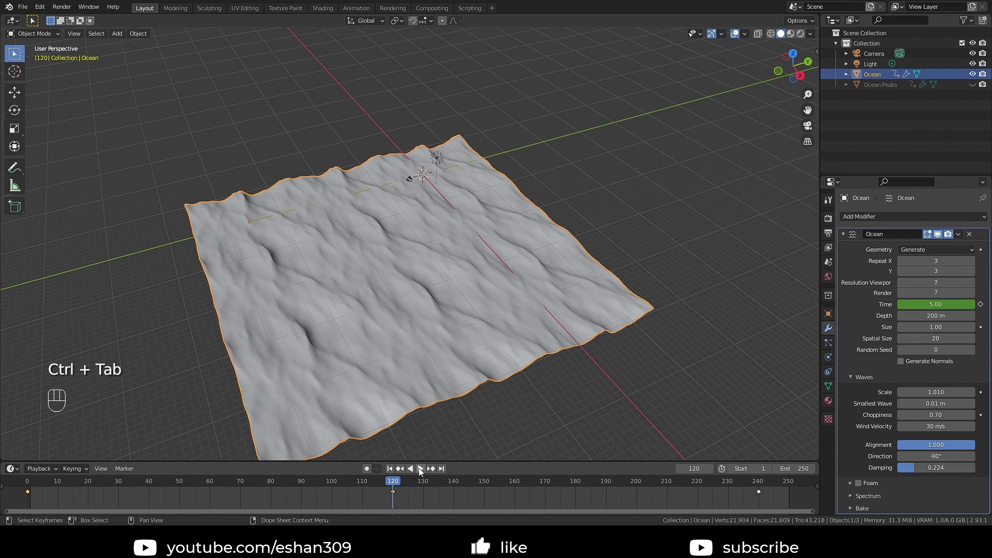
left_click(420, 469)
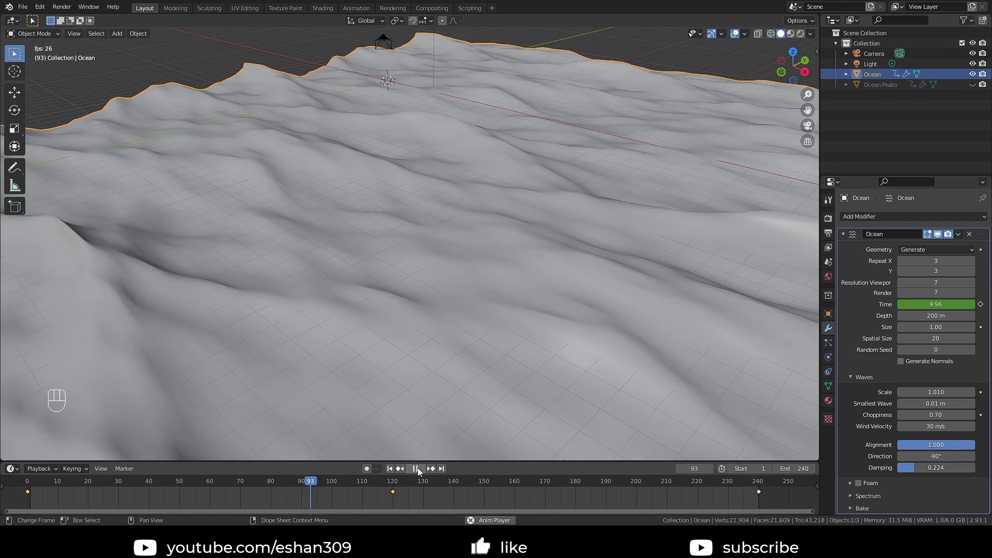
left_click(418, 468)
left_click_drag(30, 483, 15, 484)
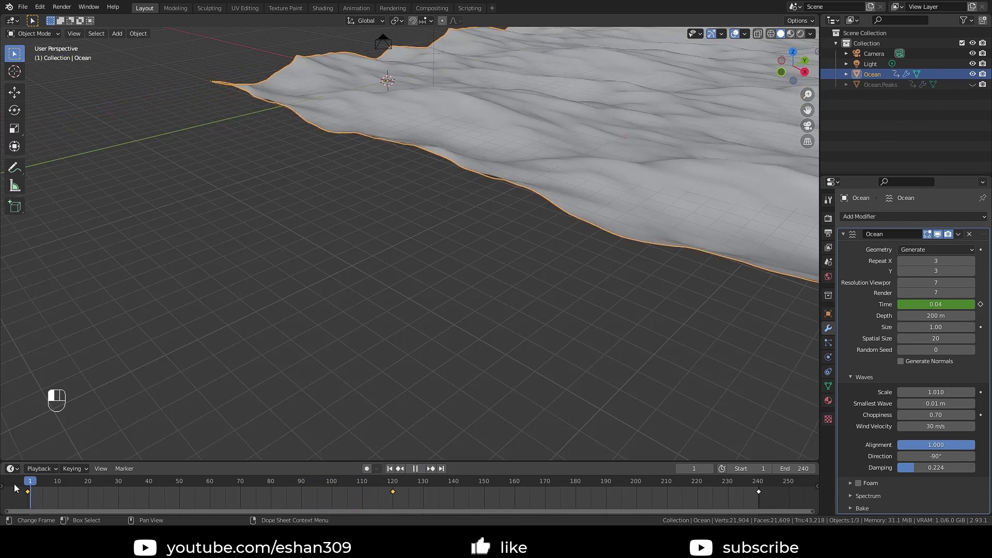
scroll(380, 277, "down", 4)
middle_click_drag(615, 230, 395, 245, "shift")
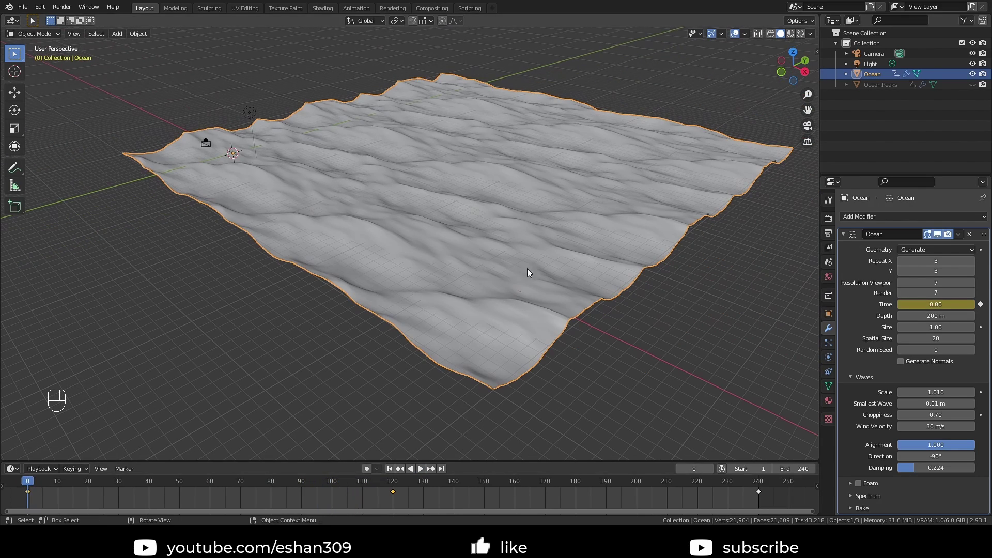
Copy Ocean's keyframes and paste them onto the unhidden Ocean.Peaks, then scrub to check.
left_click_drag(786, 499, 18, 496)
key("ctrl+c")
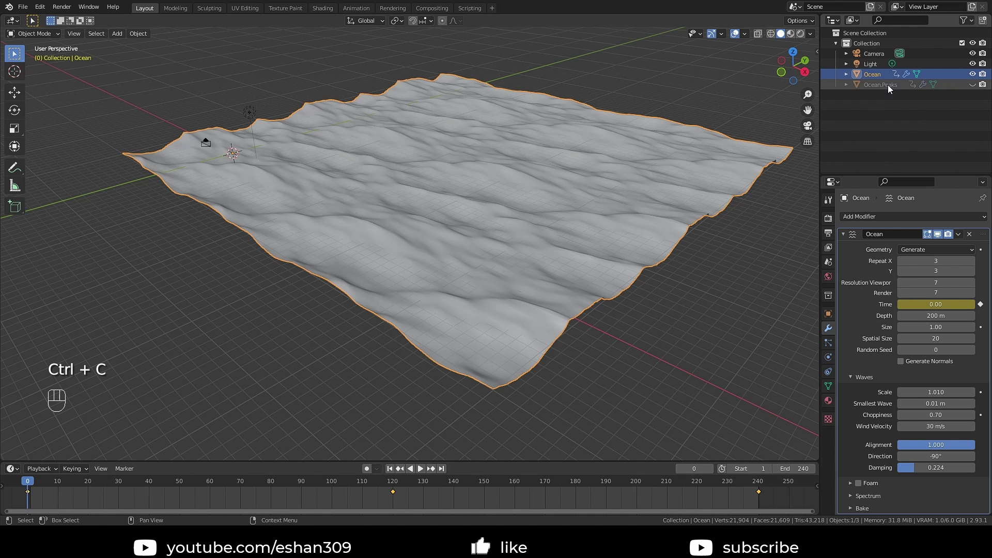
left_click(888, 85)
left_click(973, 84)
left_click(894, 87)
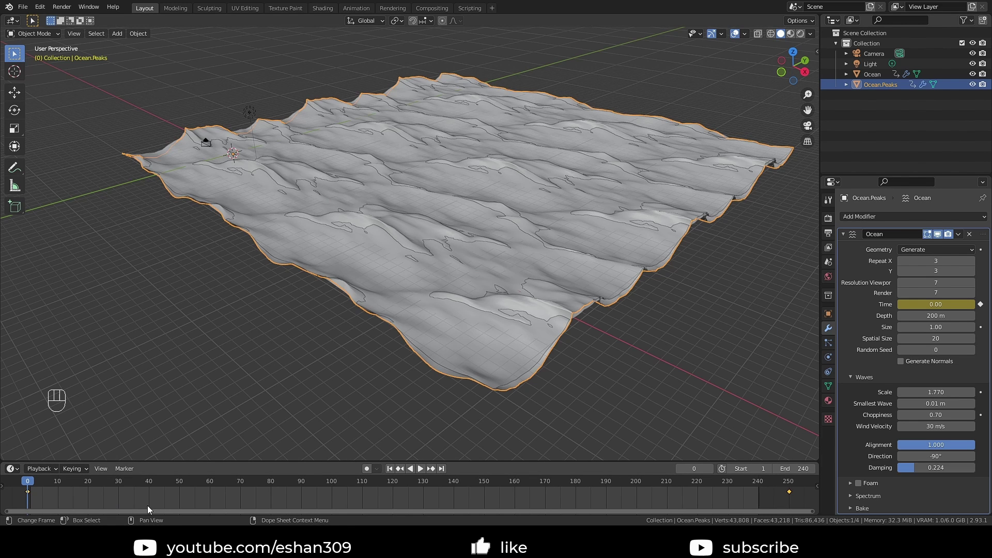
key("ctrl")
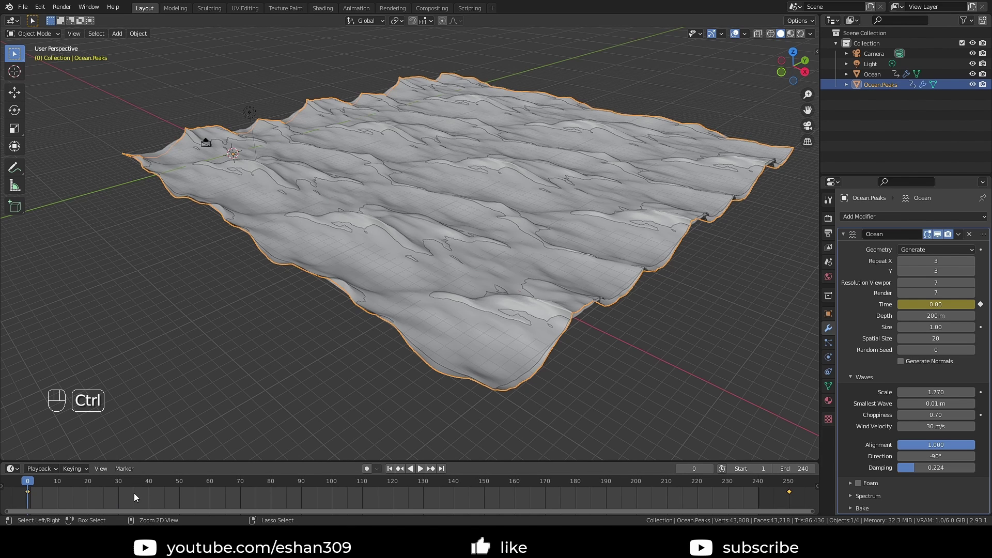
key("ctrl+v")
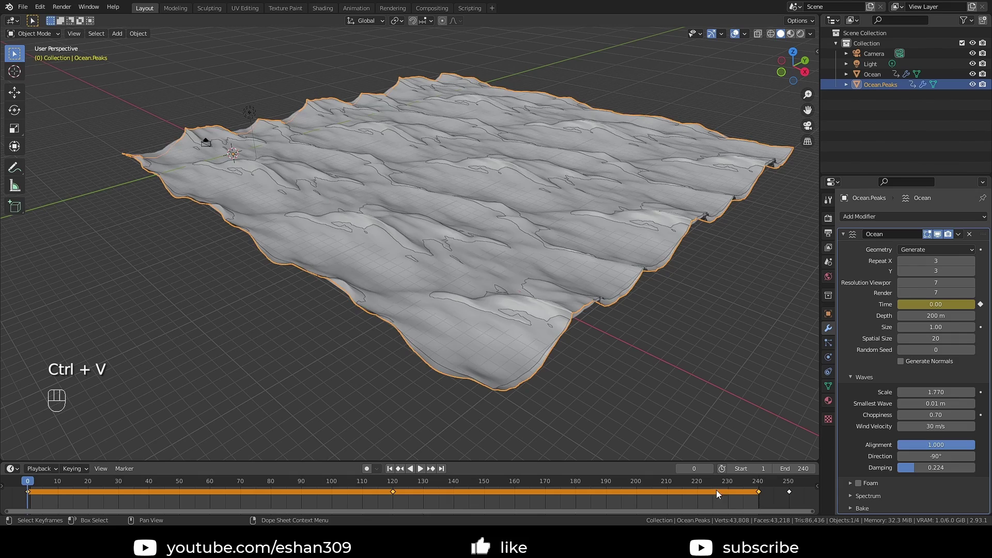
left_click_drag(216, 483, 390, 495)
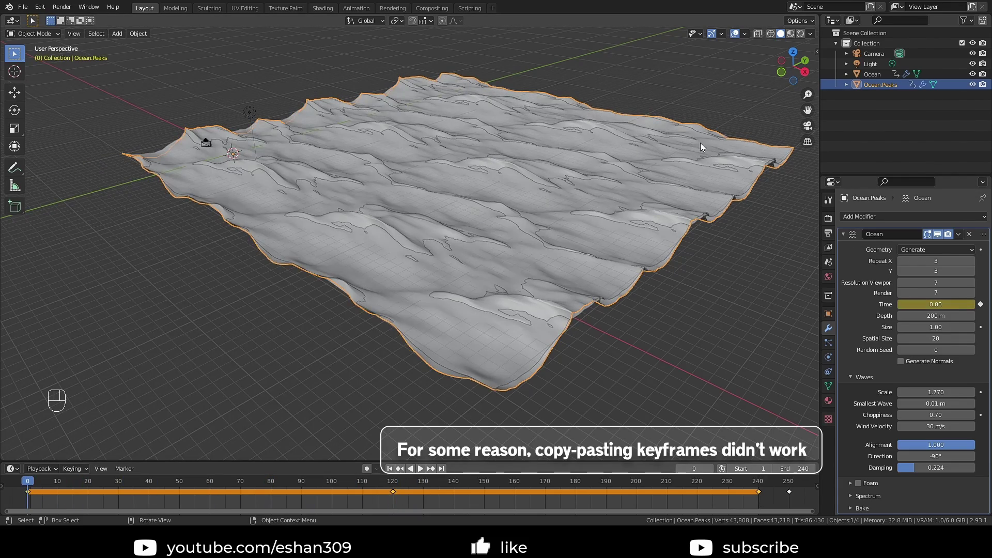
Replace Ocean.Peaks with a fresh Ocean duplicate, wave Scale 1.500, raised along Z.
key("Delete")
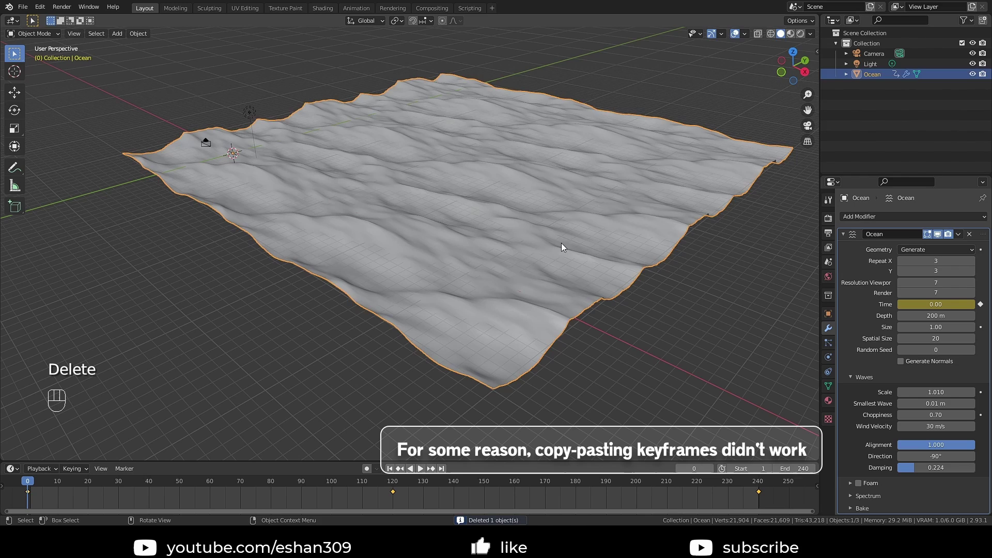
key("shift+d")
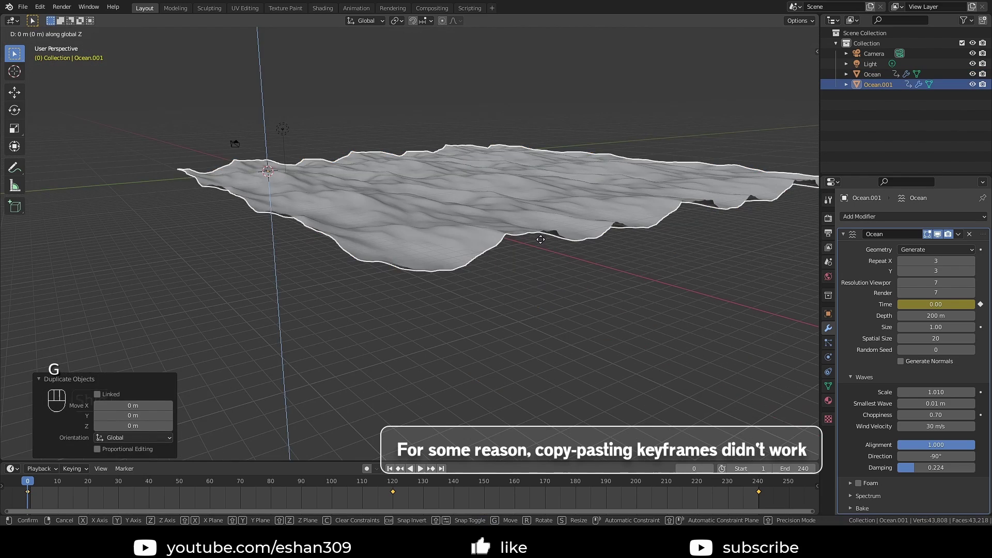
left_click_drag(936, 393, 964, 392, "shift")
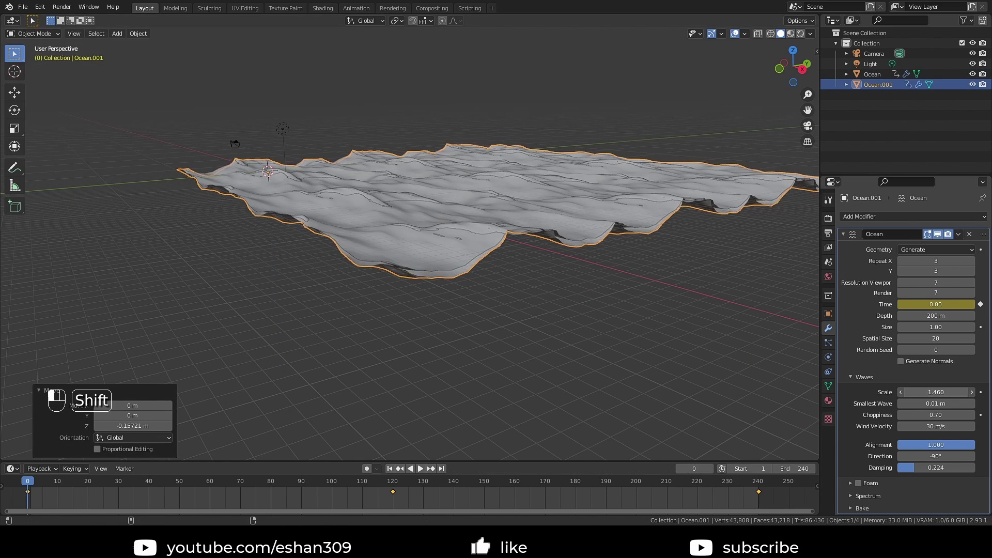
key("g")
key("z")
key("z")
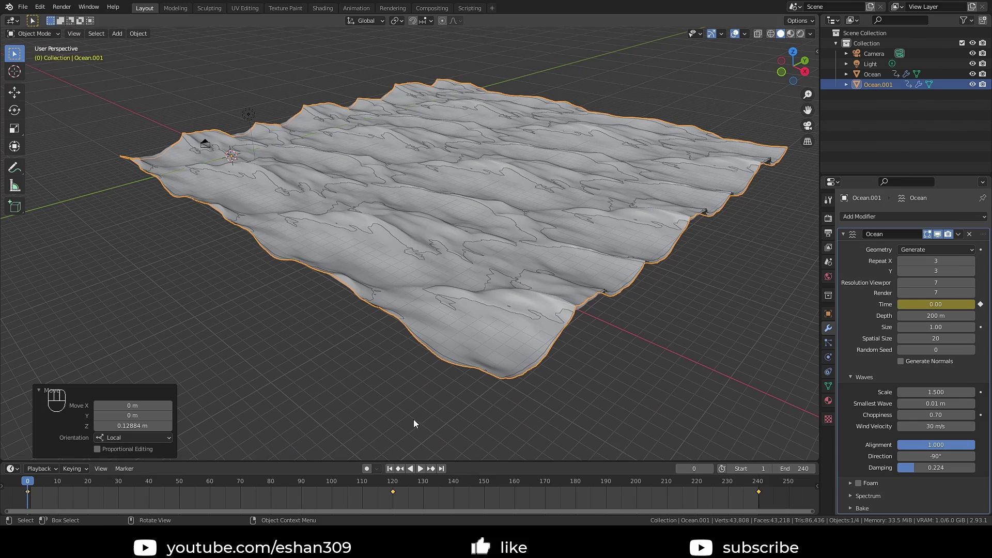
Preview playback, set the Repeat tiling to 4 by 5, and rename the duplicate Ocean.Peaks.
key("space")
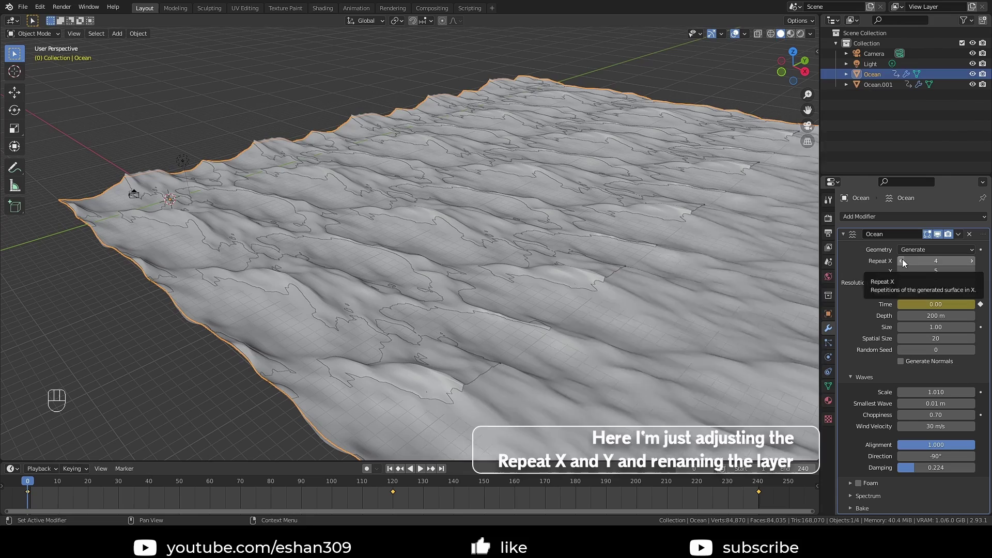
left_click(973, 261)
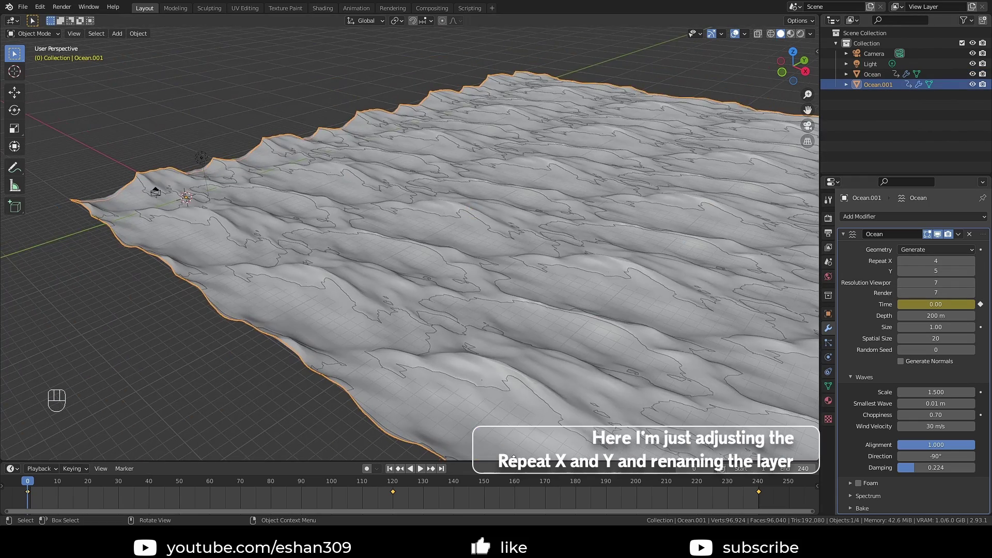
key("F2")
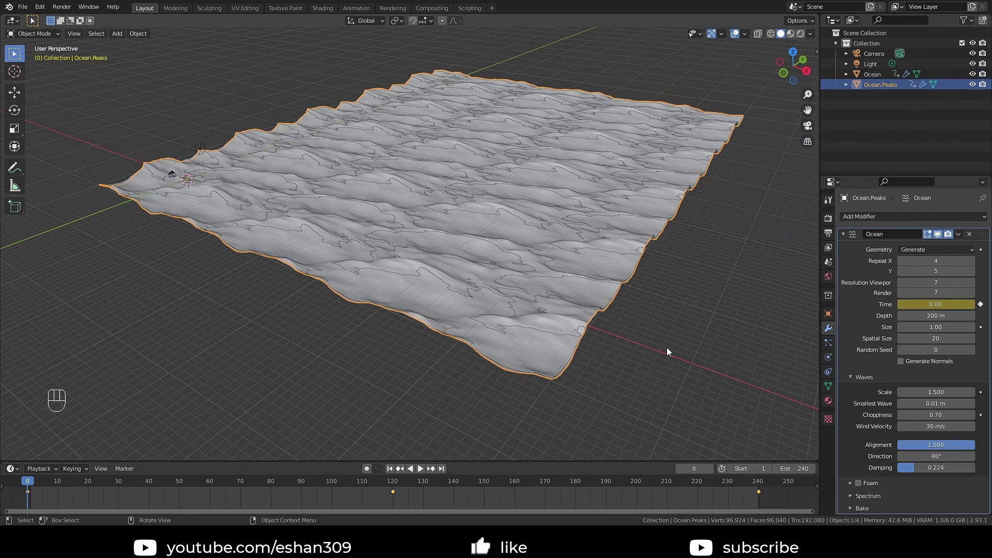
Enlarge the lower area and turn it into the Shader Editor.
left_click(641, 361)
left_click_drag(509, 461, 508, 297)
left_click(11, 304)
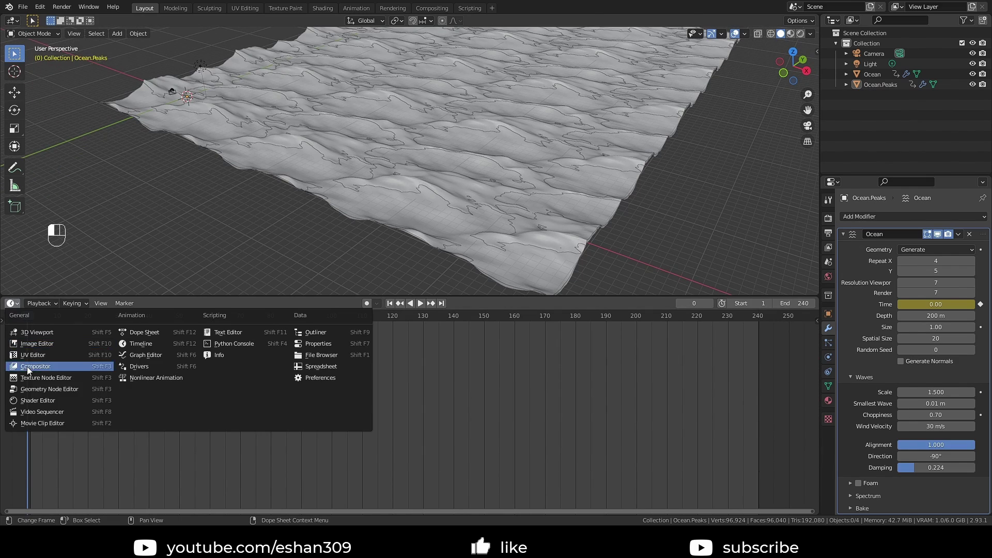
left_click(31, 400)
middle_click_drag(750, 183, 672, 207, "shift")
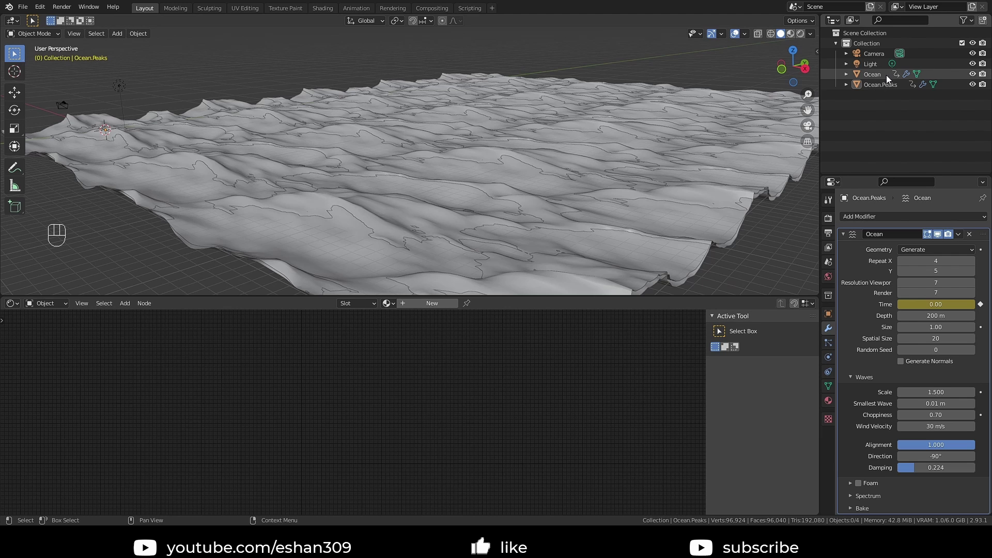
Select Ocean and create the new material Material.001, framing its nodes.
left_click(873, 74)
middle_click_drag(507, 226, 483, 205)
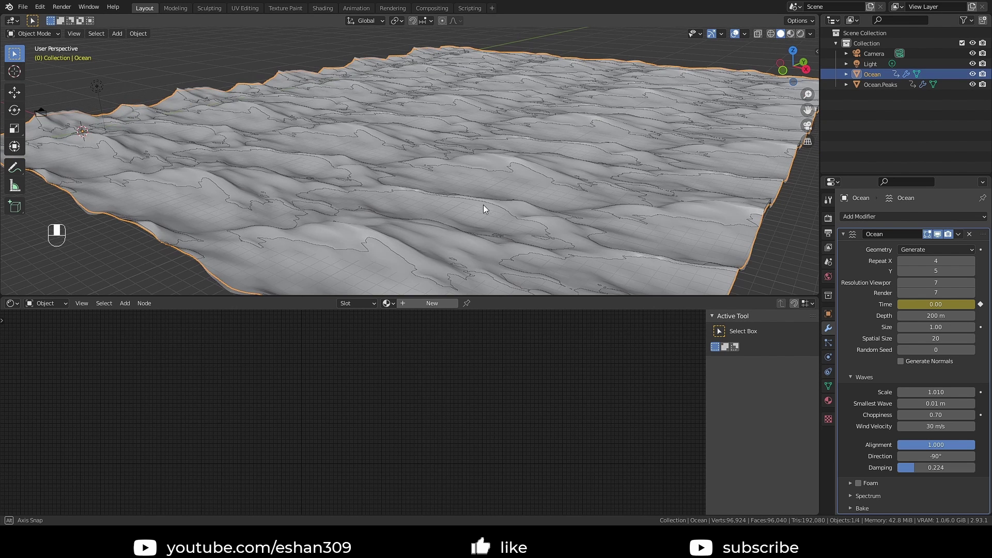
left_click(416, 304)
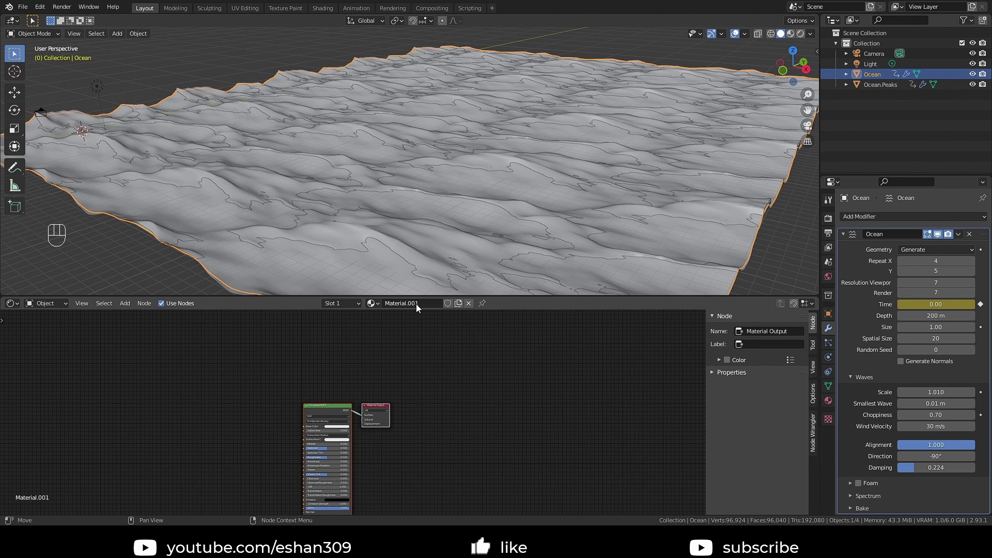
middle_click_drag(406, 430, 497, 375)
scroll(457, 375, "up", 4)
scroll(438, 410, "up", 4)
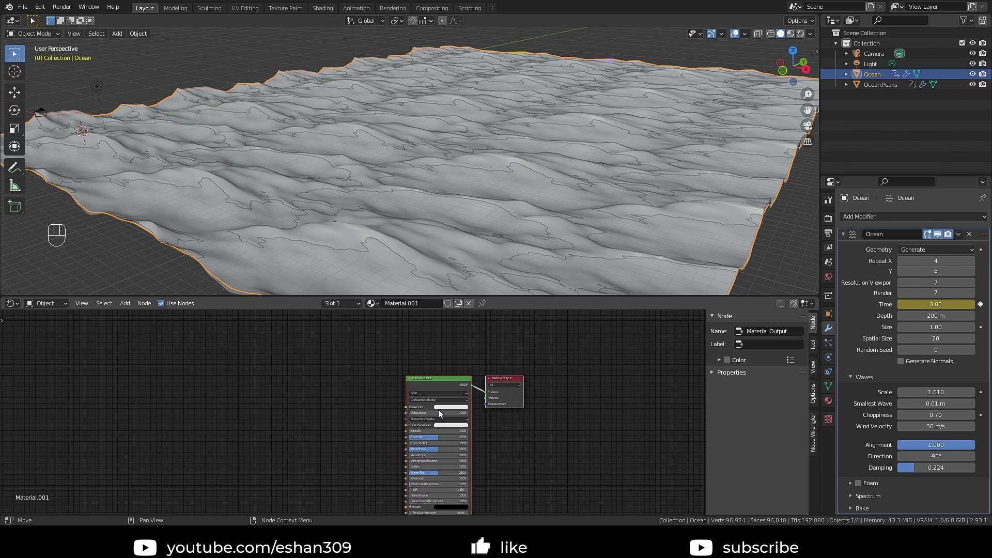
scroll(417, 331, "down", 3)
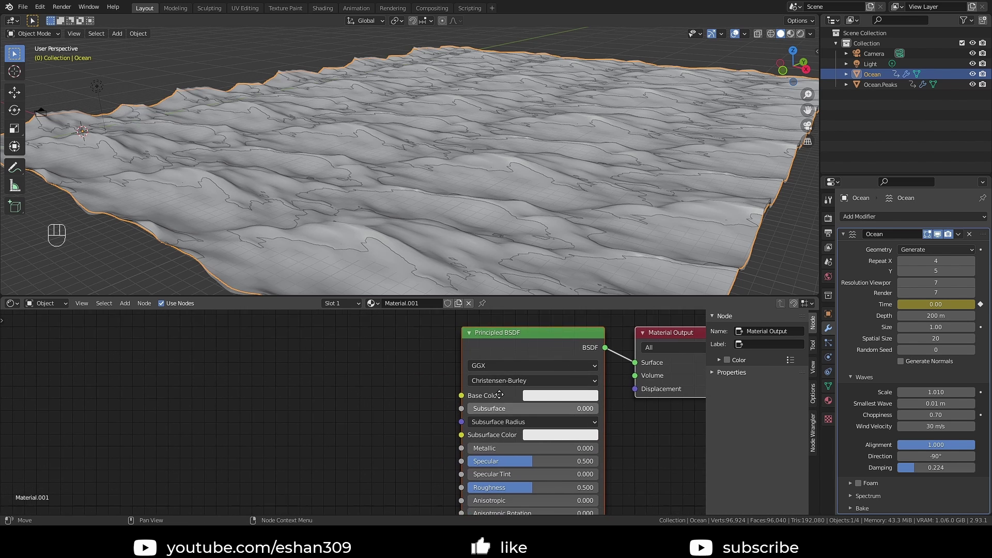
Delete the Principled BSDF node and add an Emission shader node.
left_click(417, 333)
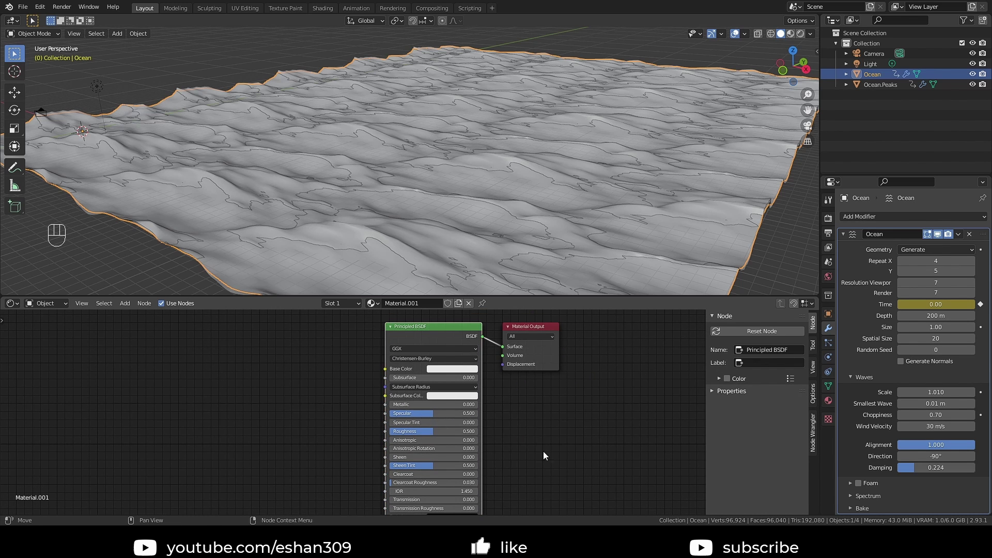
key("Insert")
key("Delete")
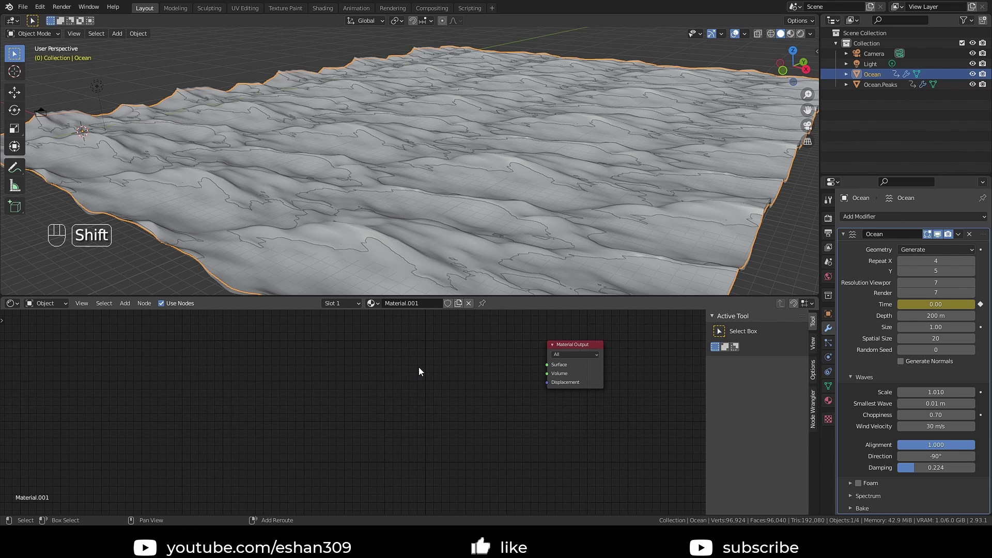
key("shift+a")
mouse_move(391, 403)
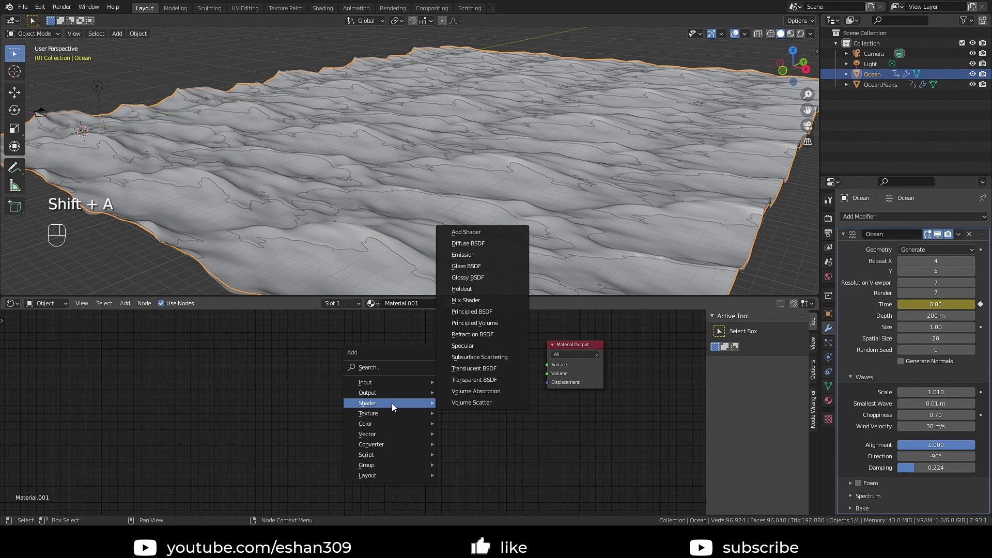
left_click(469, 260)
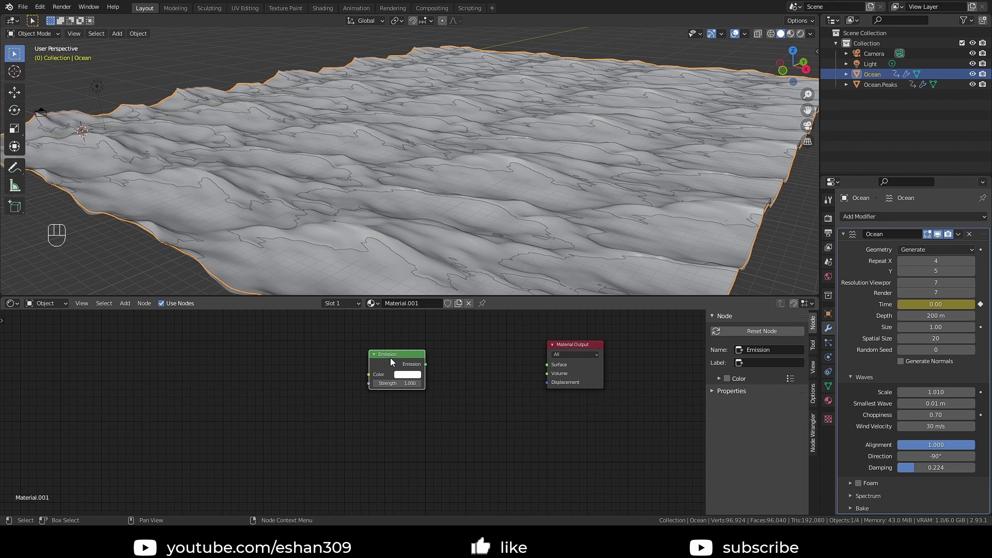
Add a Diffuse BSDF node below Emission, then delete it again.
left_click(424, 435)
key("shift+a")
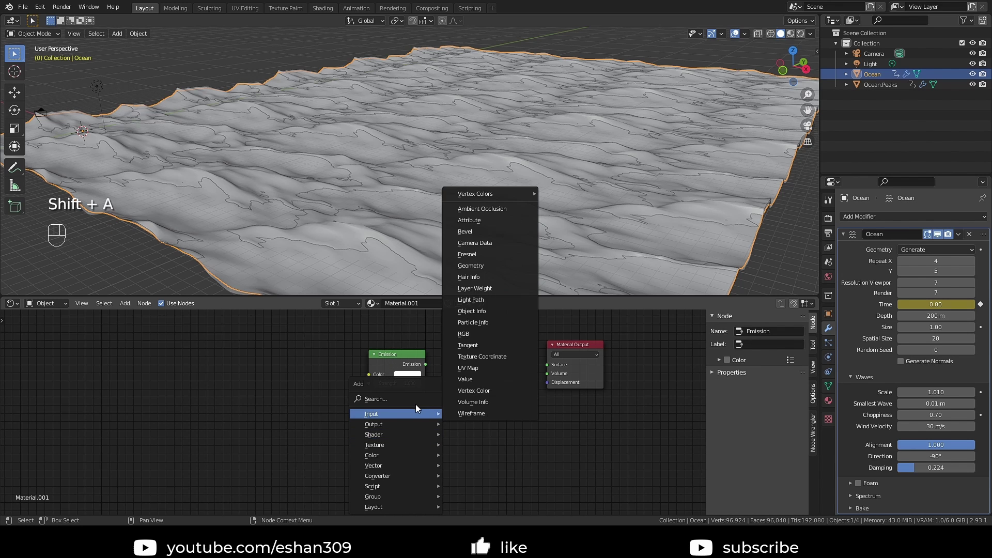
mouse_move(403, 434)
left_click(489, 275)
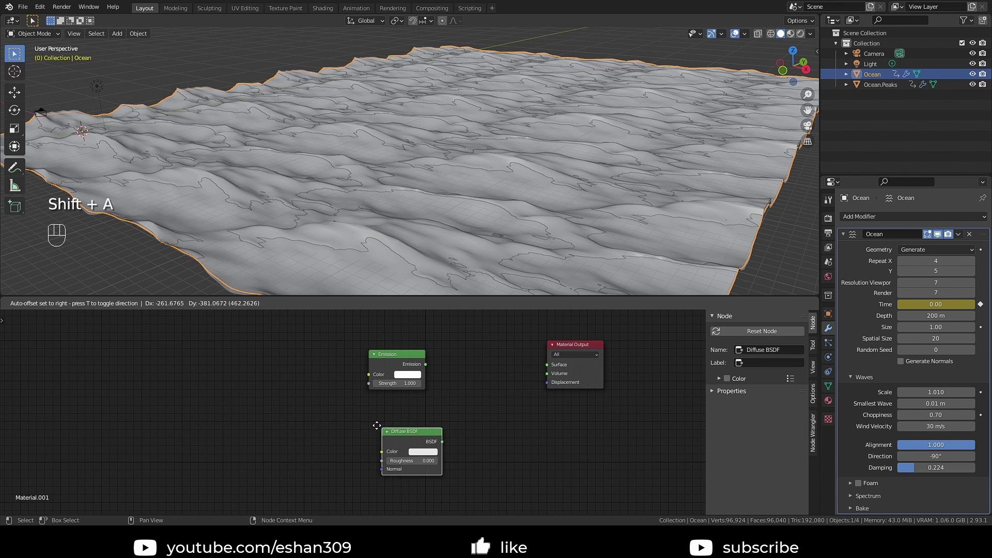
left_click(424, 468)
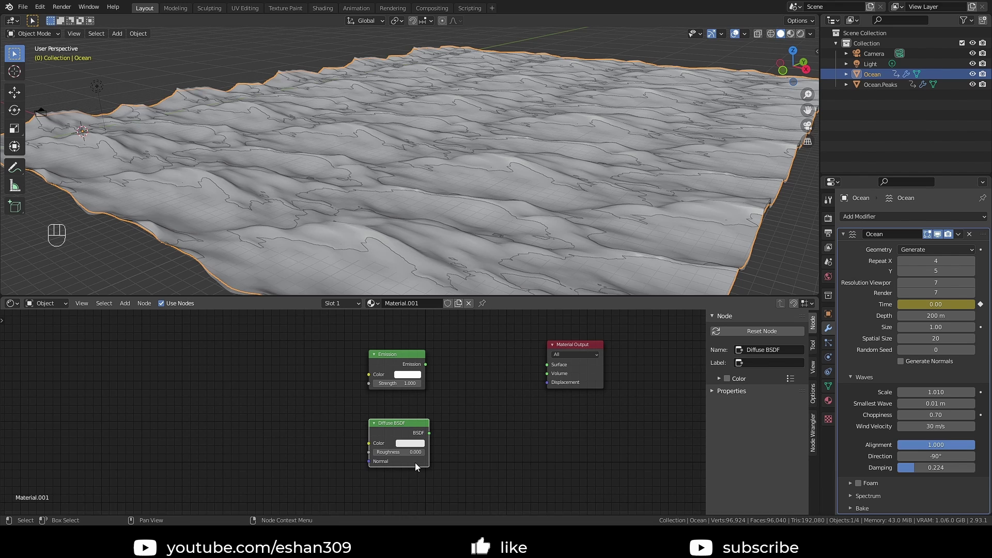
left_click_drag(405, 430, 213, 377)
key("Delete")
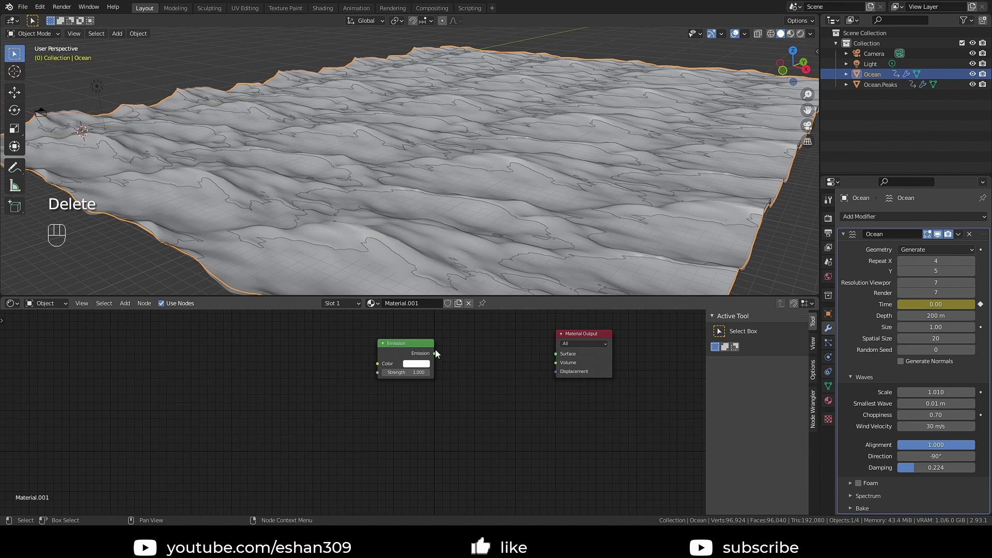
Wire Emission into the Material Output Surface and set its colour to cyan.
left_click_drag(435, 353, 560, 355)
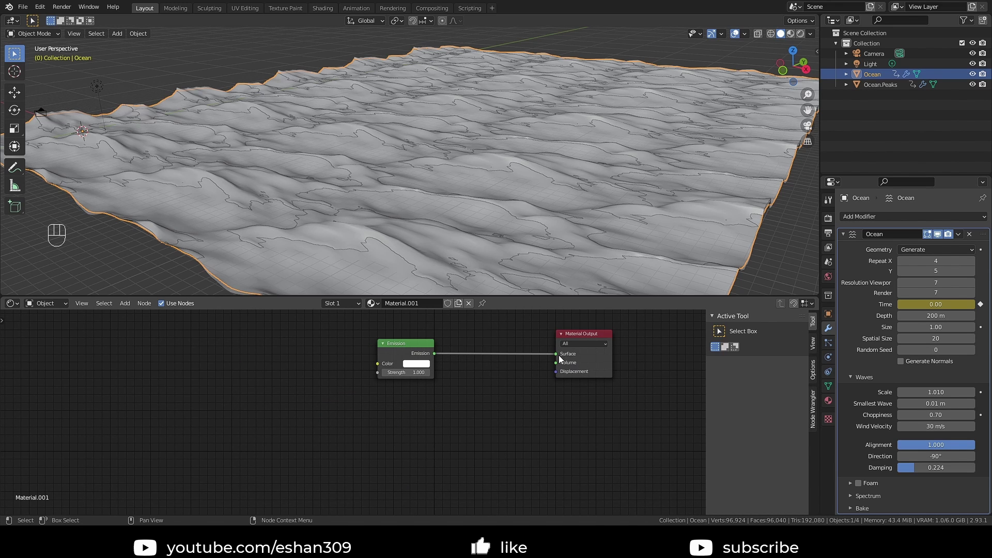
left_click(416, 367)
left_click(439, 256)
middle_click_drag(432, 400, 452, 403)
Rename the material to 'Ocean'.
middle_click_drag(453, 403, 537, 416)
left_click(431, 304)
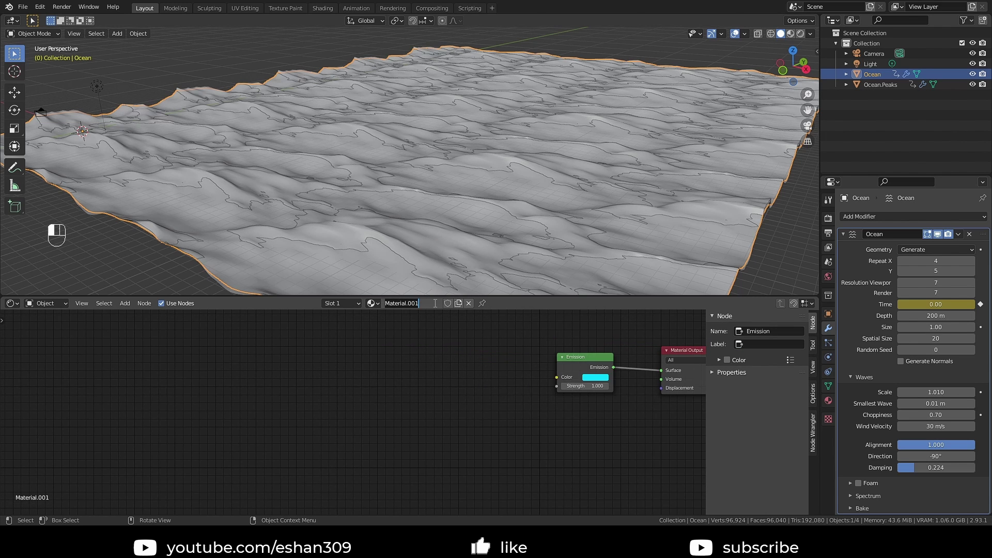
type("Ocean")
scroll(671, 128, "down", 3)
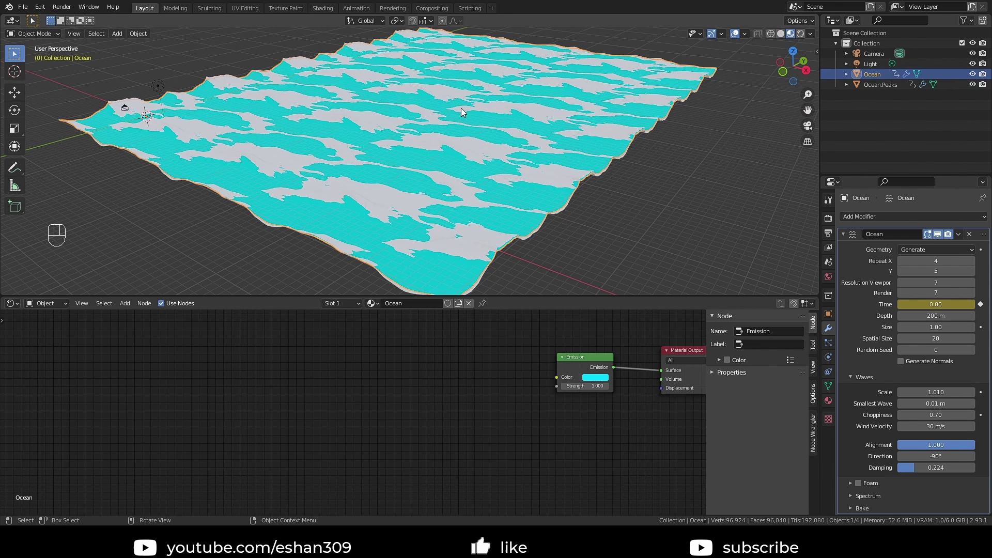
scroll(335, 192, "up", 3)
Turn off viewport overlays and orbit to view the cyan ocean with white crests.
middle_click_drag(335, 193, 450, 155)
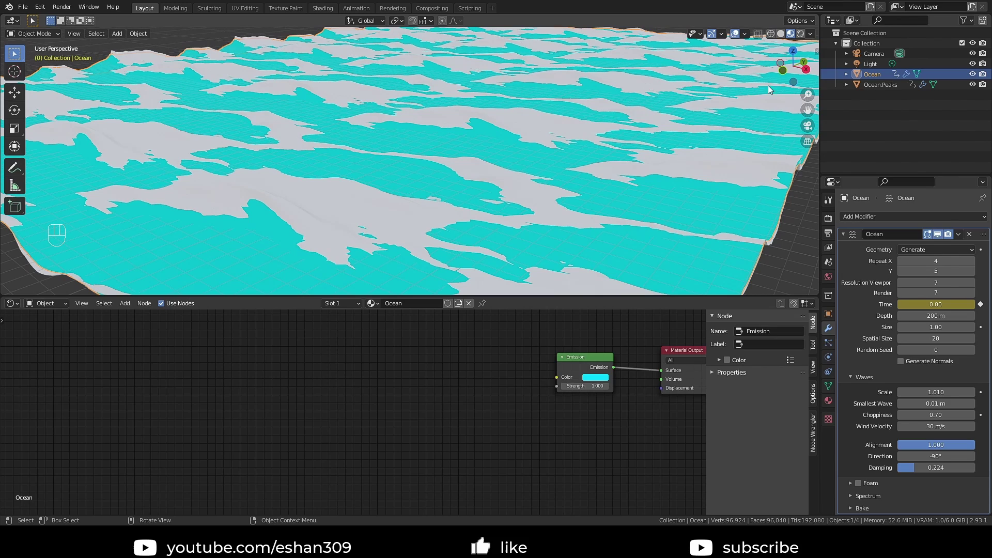
left_click(735, 34)
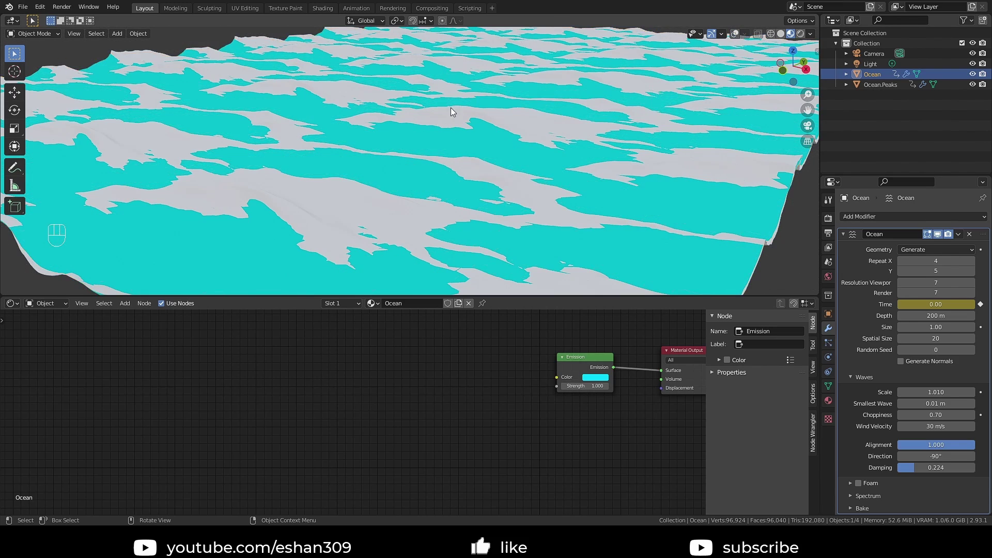
middle_click_drag(453, 110, 517, 170)
Give Ocean.Peaks a new material whose Principled BSDF is replaced by a connected Emission shader.
left_click(882, 85)
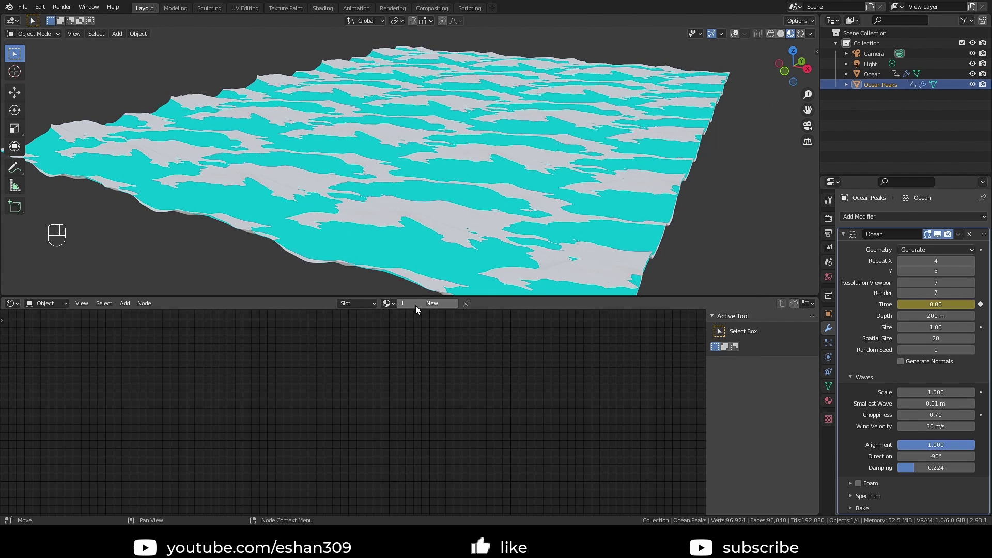
left_click(417, 303)
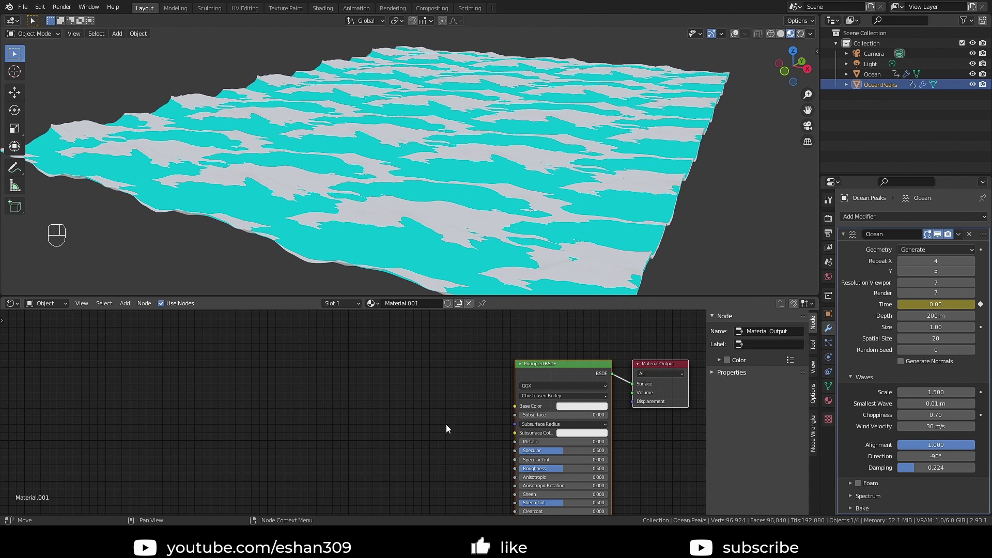
key("Delete")
key("shift+a")
mouse_move(420, 386)
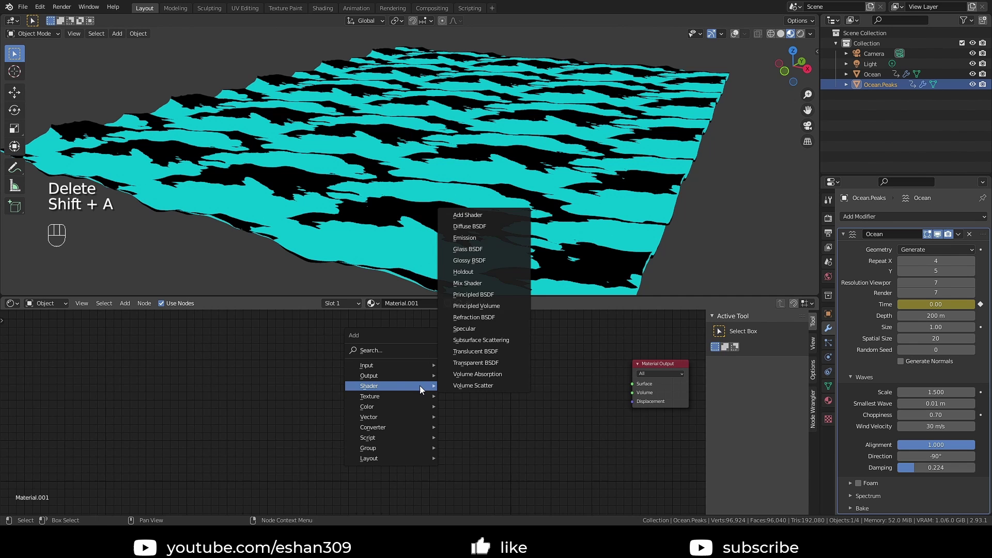
left_click(468, 238)
left_click(520, 378)
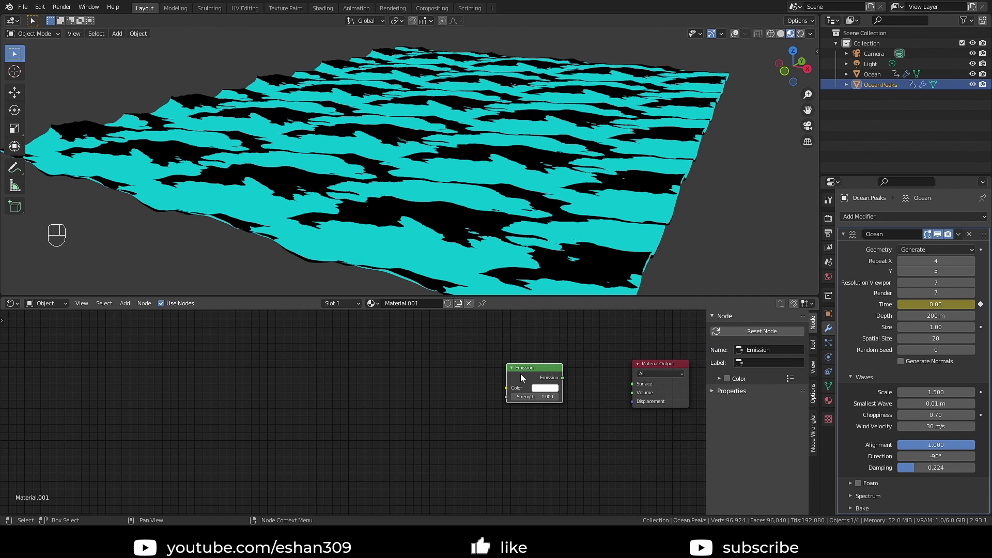
left_click_drag(563, 378, 632, 384)
Rename the peaks material to Ocean_Peaks.
double_click(434, 305)
key("BackSpace")
key("BackSpace")
type("Ocean_Peaks")
key("Return")
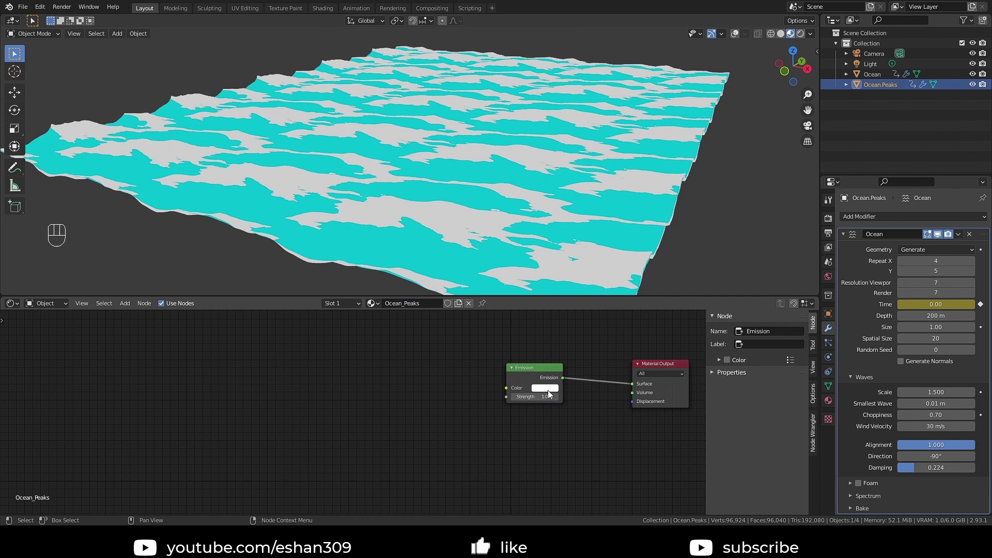
Sample the ocean's cyan for the Emission colour, then desaturate it to S 0.149 and lighten it to V 0.852.
left_click(546, 388)
left_click(601, 353)
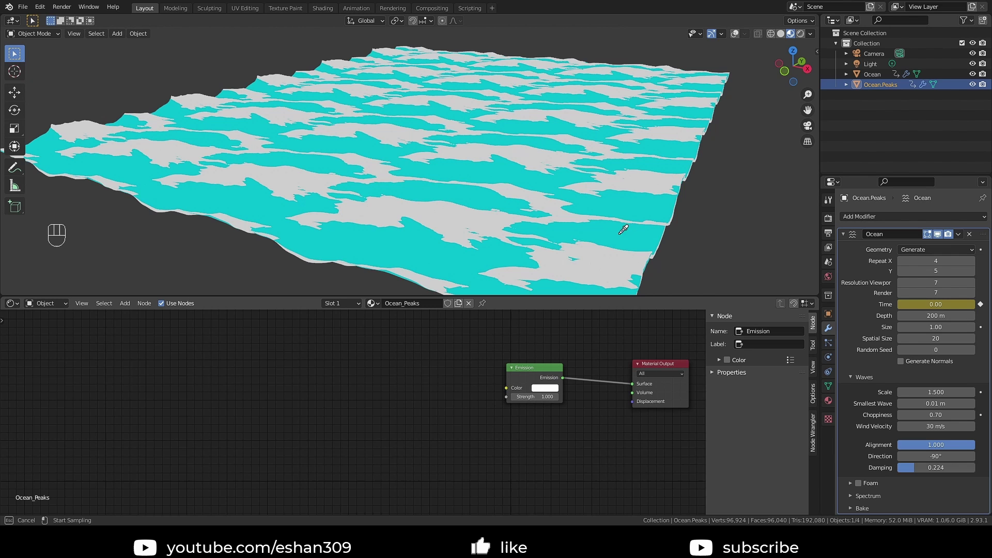
left_click(630, 231)
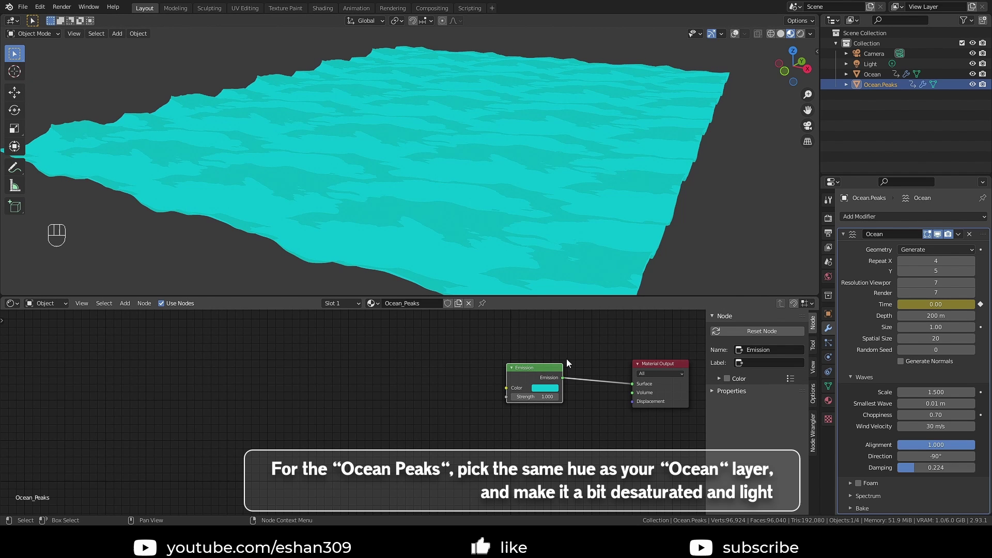
left_click(548, 387)
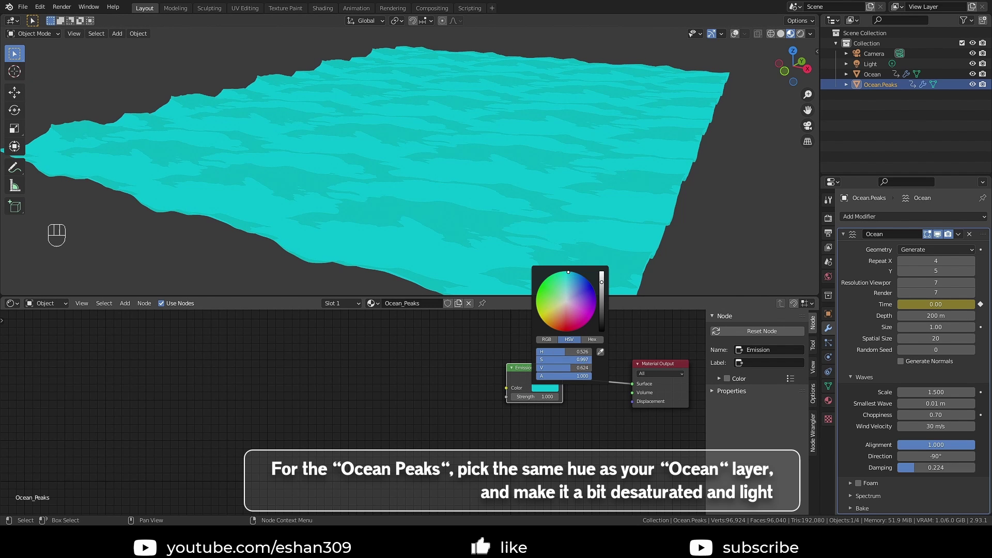
left_click_drag(591, 359, 556, 360)
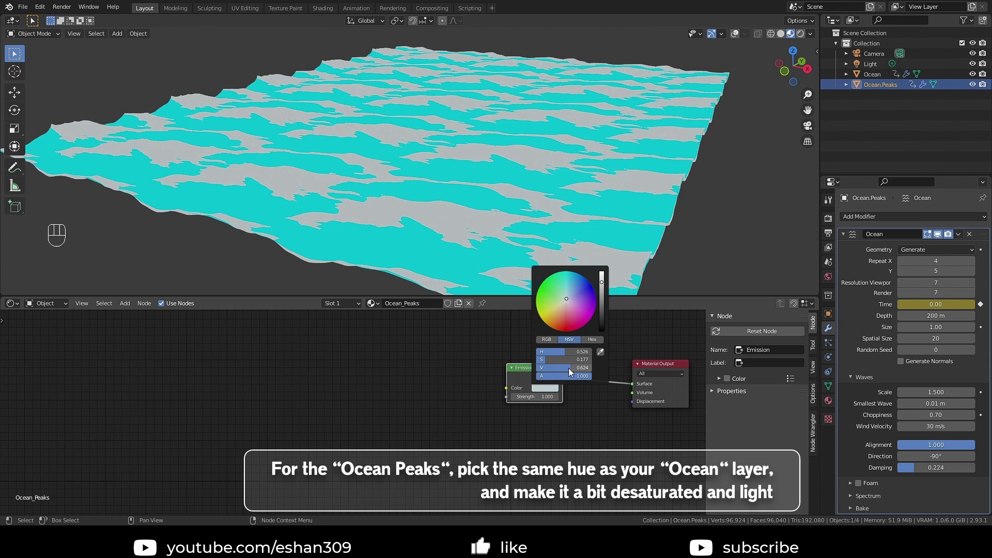
left_click_drag(569, 368, 579, 367)
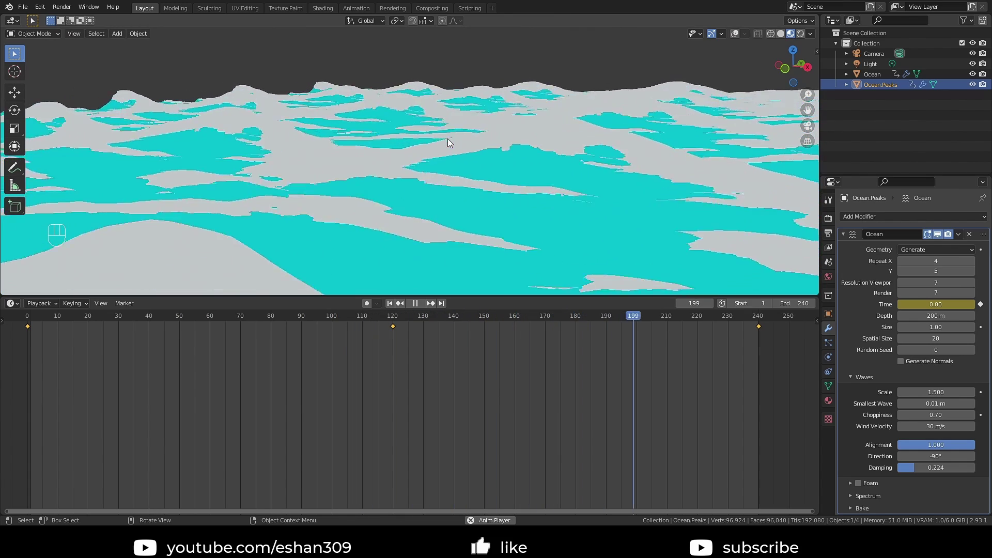
Stop playback at frame 46, enlarge the viewport and orbit across the ocean to inspect the pale crests.
key("Escape")
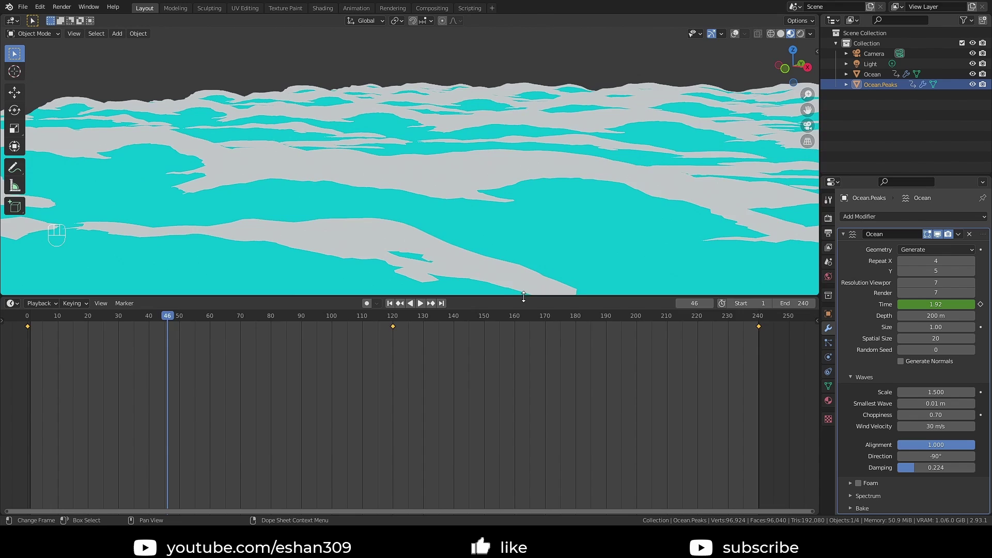
left_click_drag(524, 297, 523, 423)
middle_click_drag(447, 237, 388, 231)
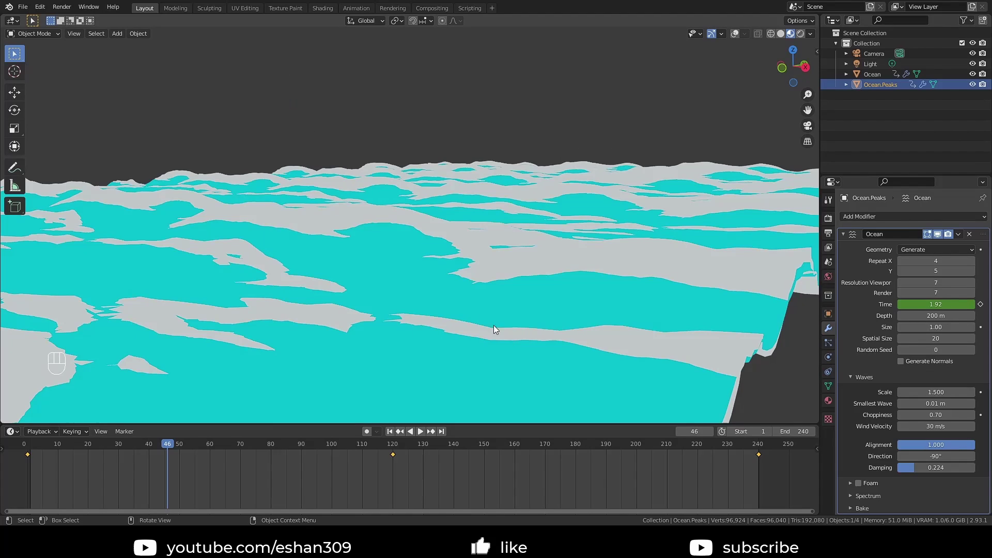
middle_click_drag(494, 324, 450, 263, "shift")
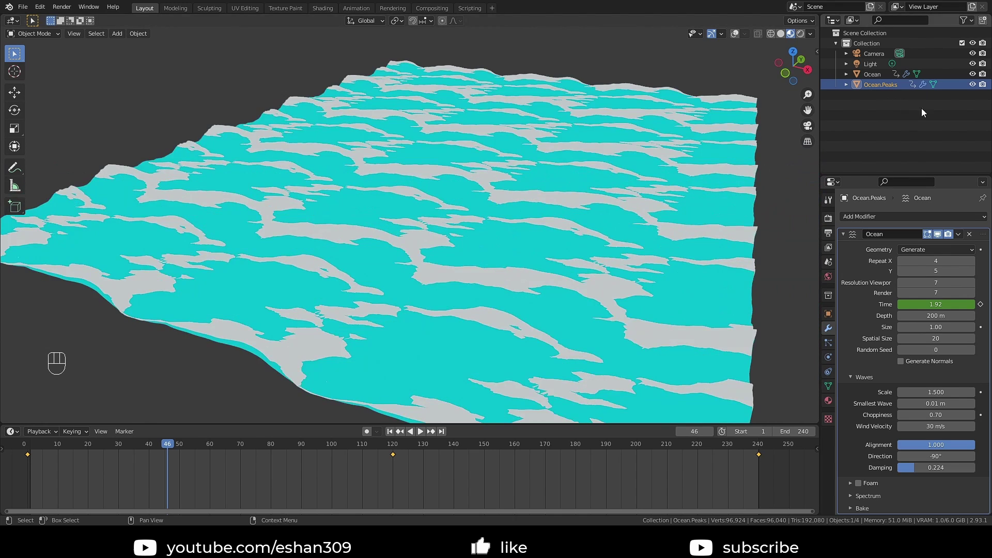
middle_click_drag(633, 196, 547, 152, "shift")
mouse_move(602, 222)
middle_mouse_down()
mouse_move(549, 228)
mouse_move(581, 206)
mouse_move(609, 228)
middle_mouse_up()
Turn the lower timeline into a Shader Editor, hide Ocean.Peaks and select the Ocean object.
middle_click_drag(451, 212, 515, 211)
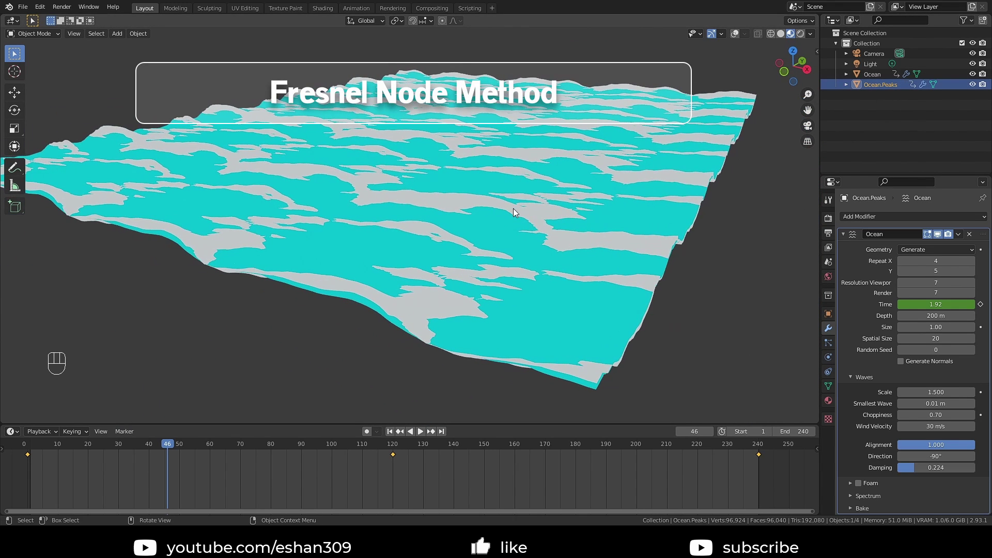
left_click(12, 432)
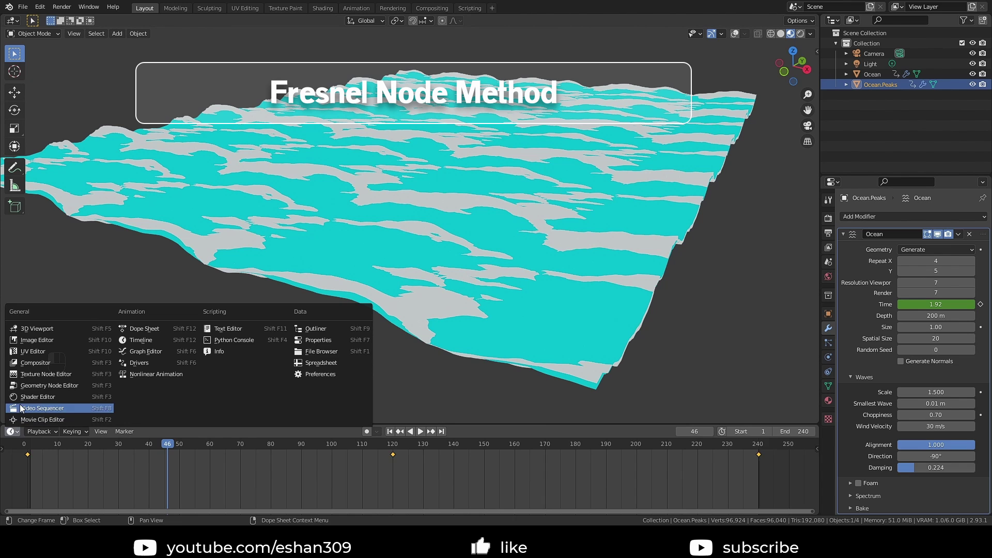
left_click(38, 396)
left_click_drag(155, 426, 155, 243)
left_click(974, 85)
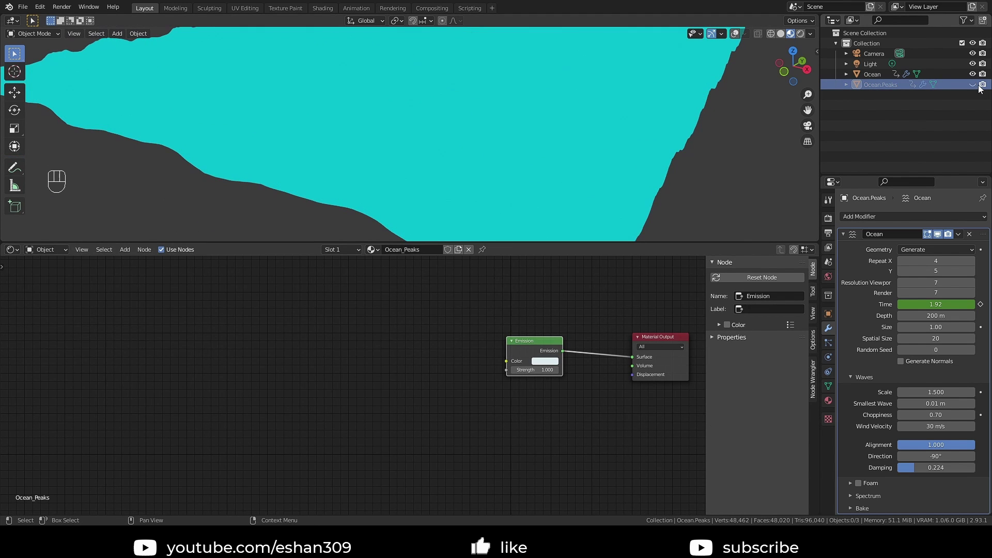
left_click(872, 74)
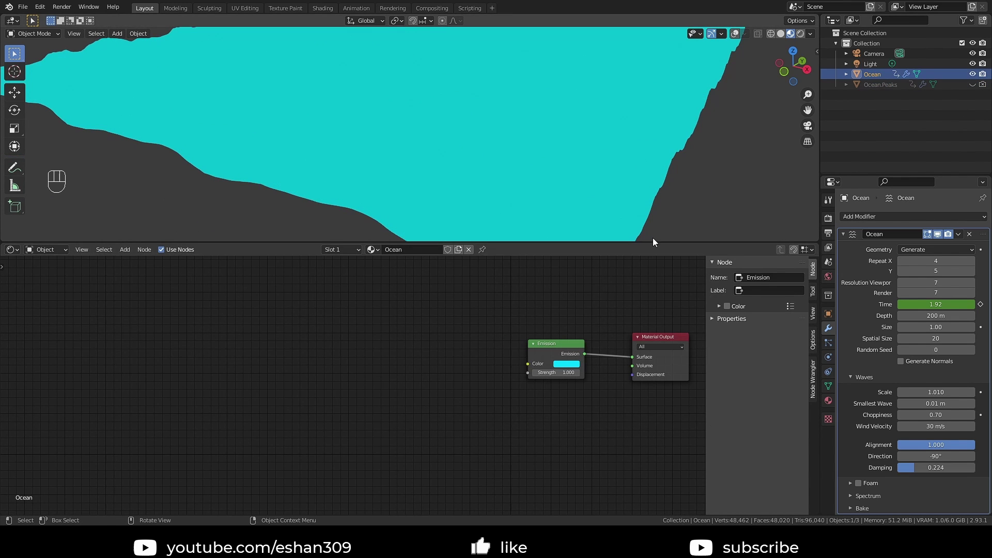
Add a ColorRamp node to the Ocean material, left of the Emission node.
left_click_drag(653, 243, 641, 282)
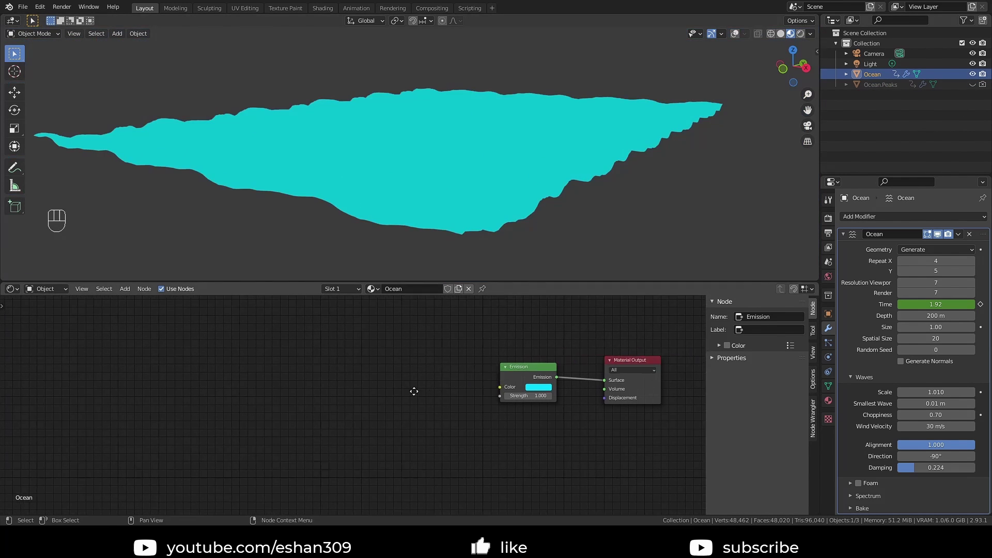
middle_click_drag(414, 391, 380, 397)
key("shift+a")
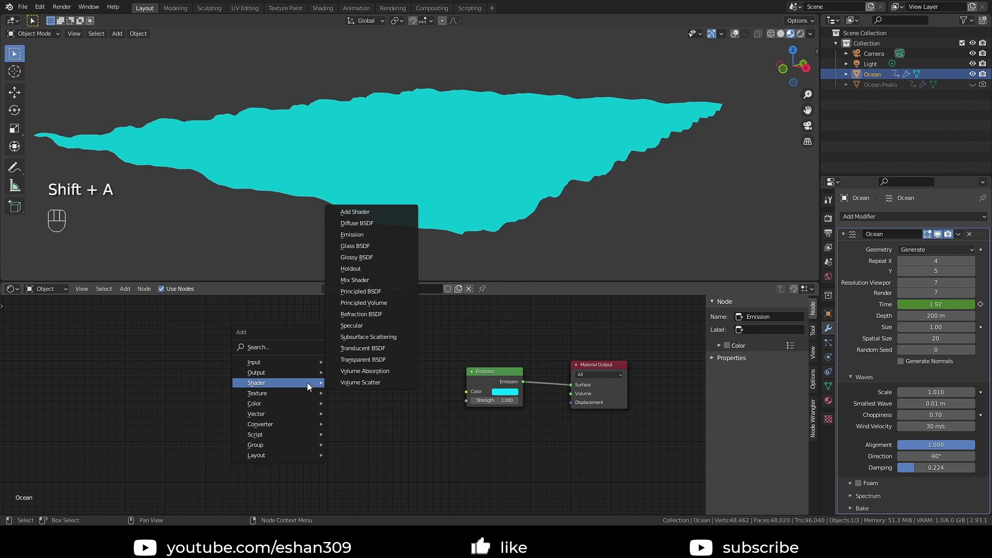
mouse_move(289, 395)
mouse_move(280, 423)
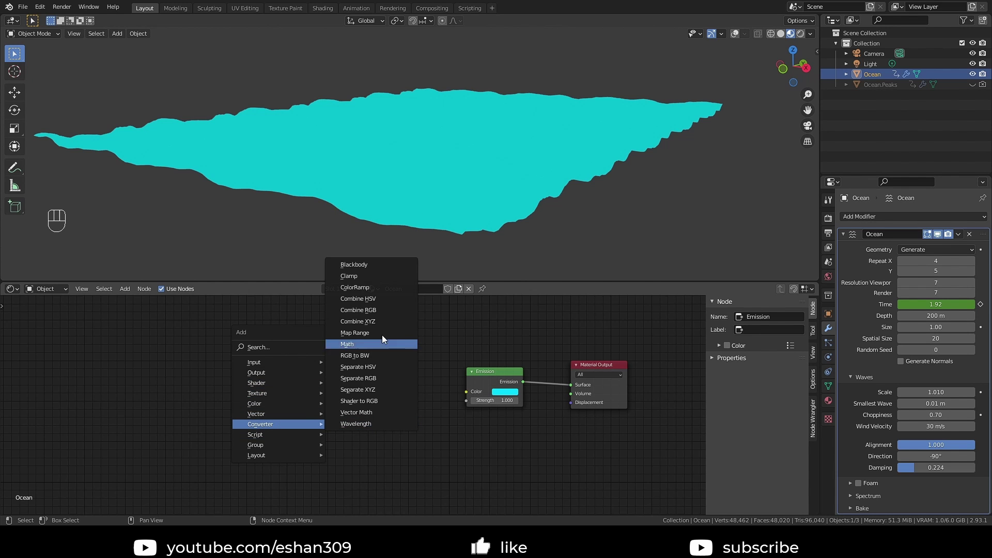
left_click(366, 287)
left_click(301, 361)
middle_click_drag(145, 392, 242, 390)
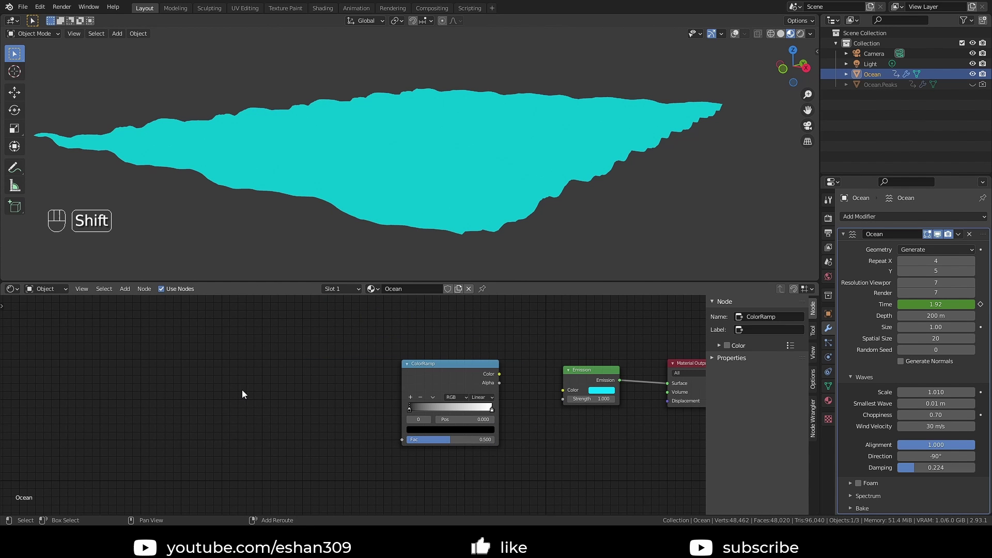
Add a Fresnel input node left of the ColorRamp.
key("shift+a")
mouse_move(203, 328)
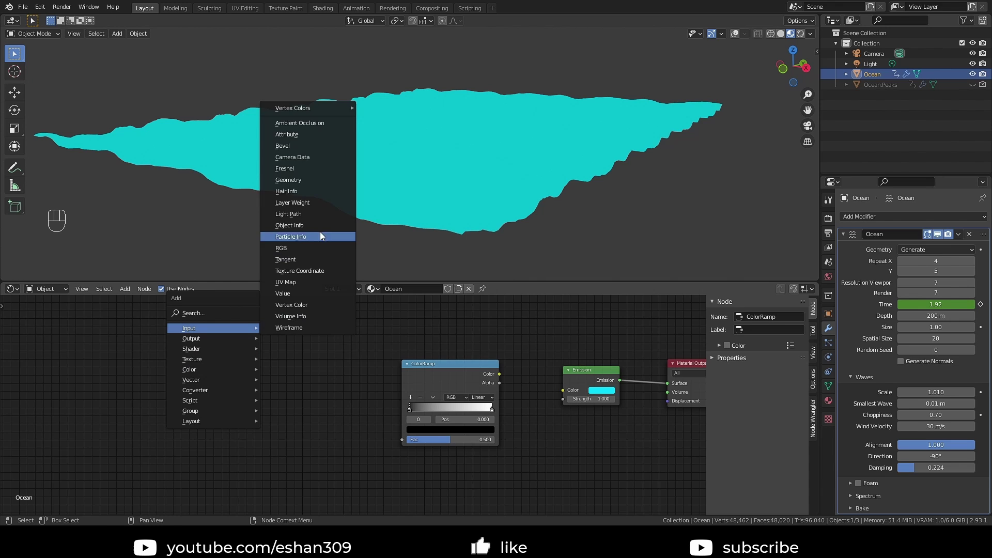
left_click(285, 168)
left_click(231, 361)
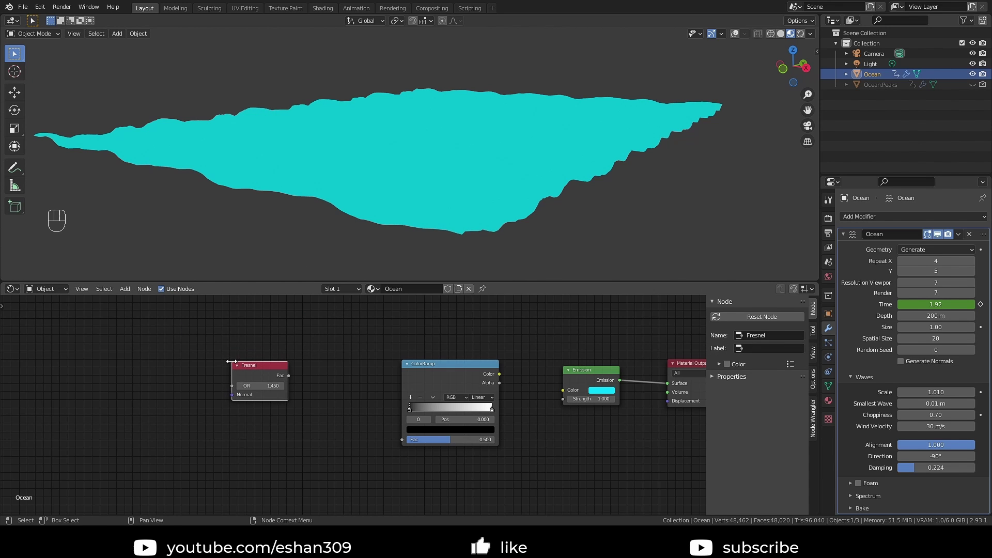
Connect Fresnel Fac to the ColorRamp and paste the Emission cyan onto both ramp stops.
left_click_drag(288, 376, 404, 440)
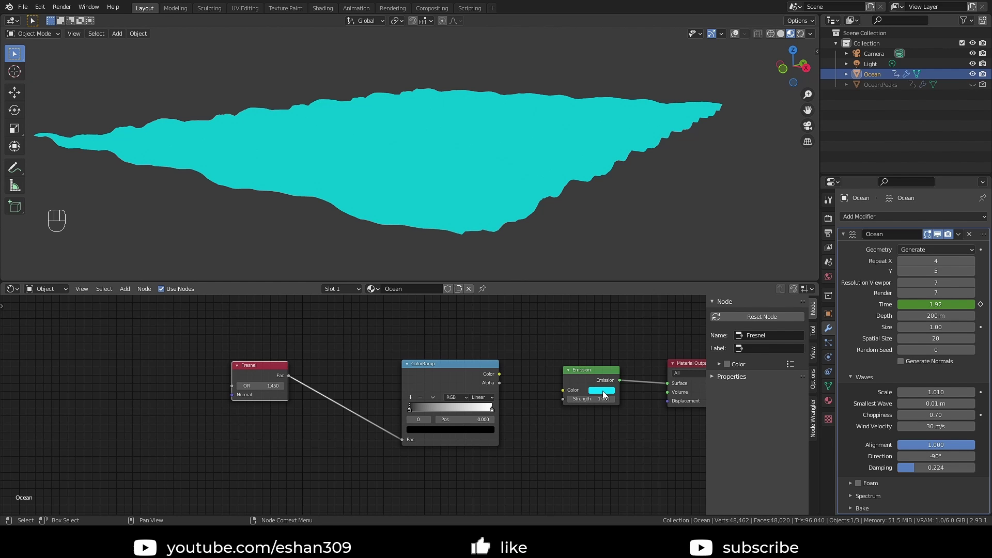
key("ctrl+c")
key("ctrl+v")
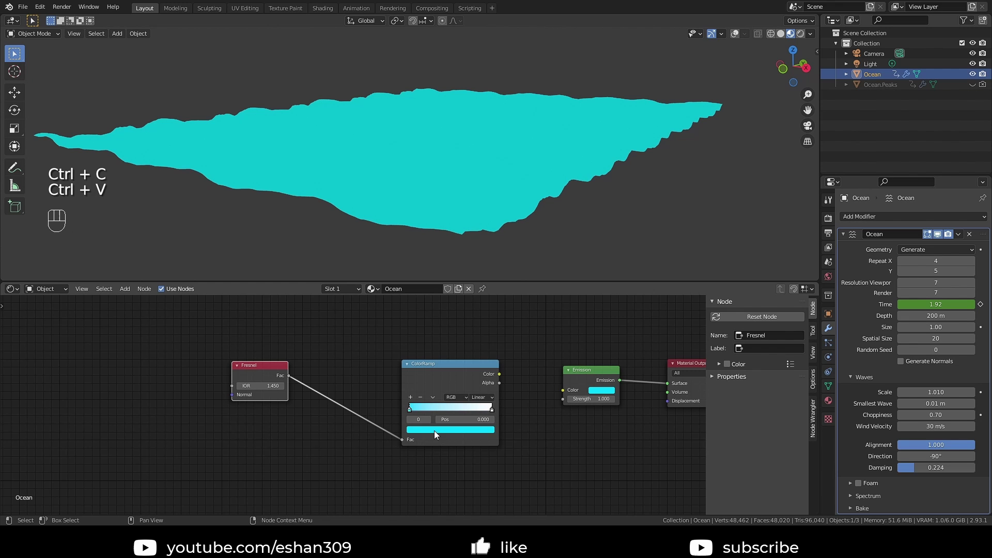
left_click(491, 410)
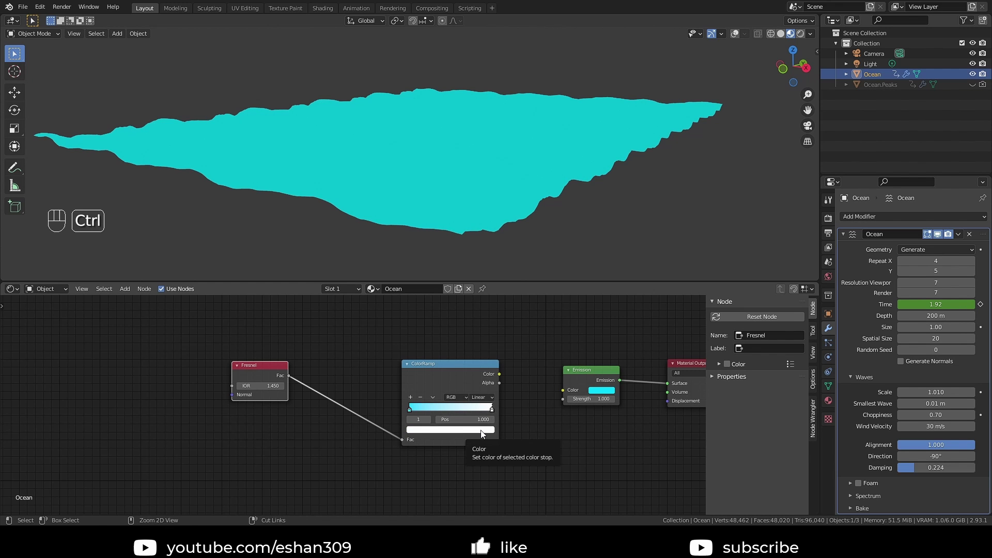
key("ctrl+v")
Desaturate the right stop to near-white and link the ramp Color toward Emission Color.
left_click(481, 431)
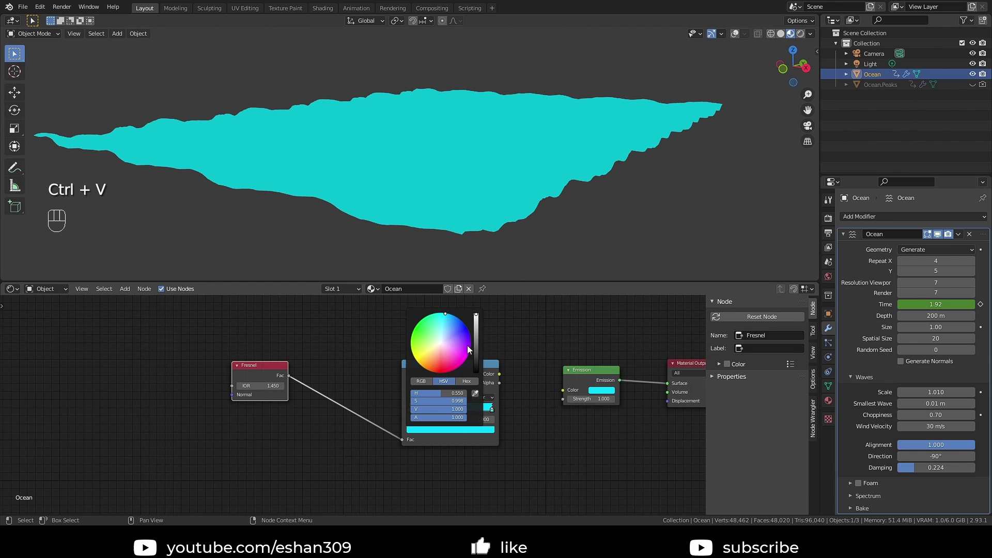
left_click_drag(423, 403, 376, 403)
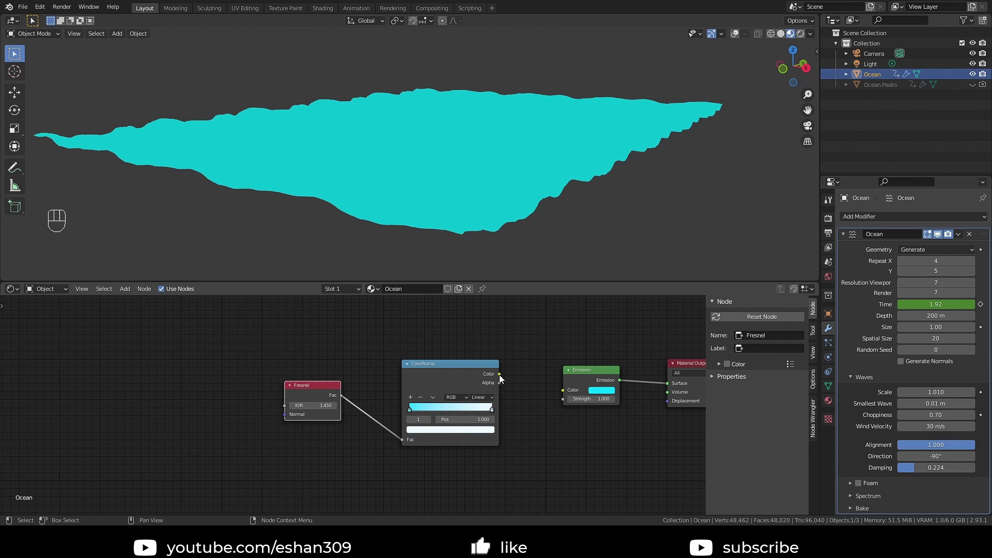
left_click_drag(499, 374, 562, 391)
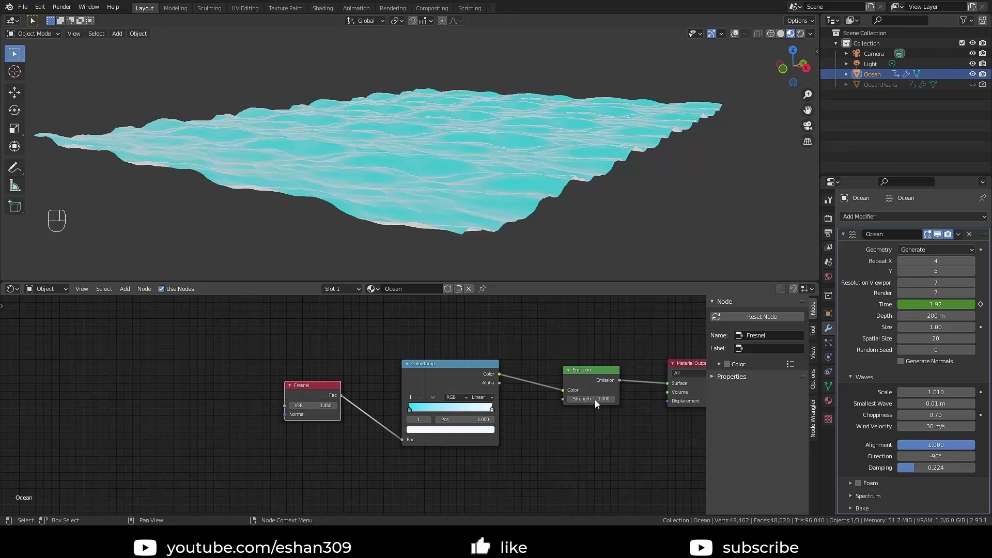
Link the ramp to Emission Color, set Constant interpolation and move the white stop to 0.241.
mouse_move(486, 180)
middle_mouse_down()
mouse_move(484, 217)
mouse_move(489, 199)
mouse_move(479, 207)
mouse_move(450, 194)
mouse_move(487, 193)
mouse_move(464, 194)
middle_mouse_up()
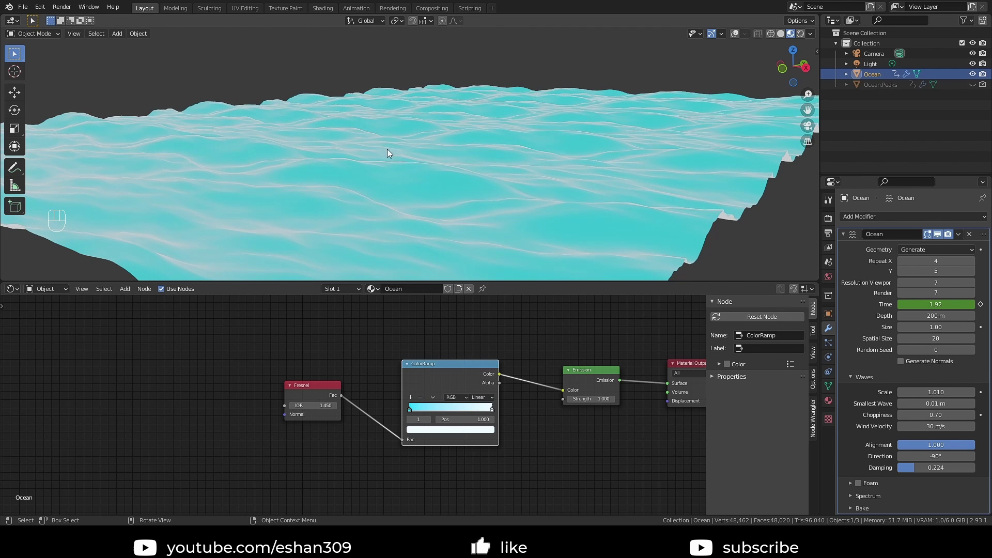
left_click(492, 399)
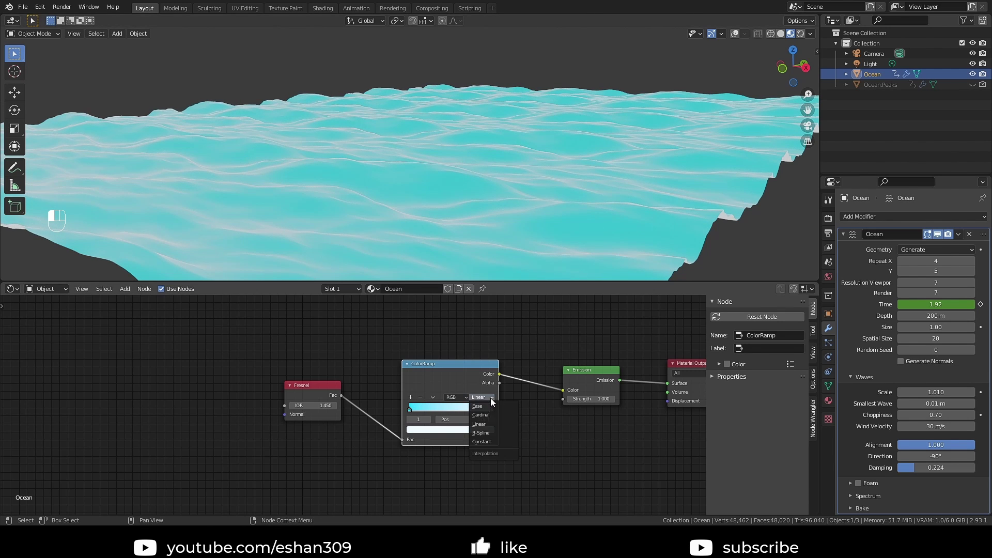
left_click(490, 443)
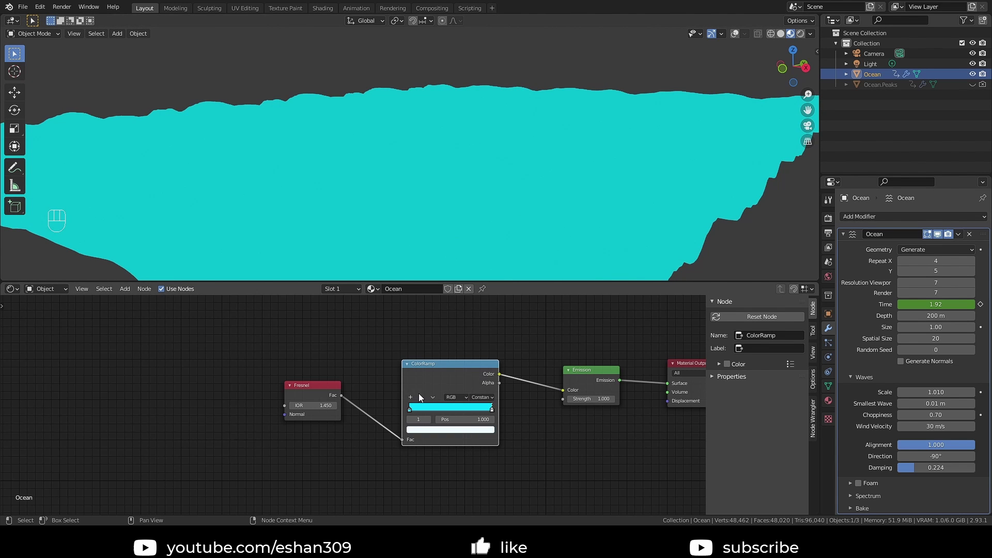
left_click_drag(476, 408, 424, 411)
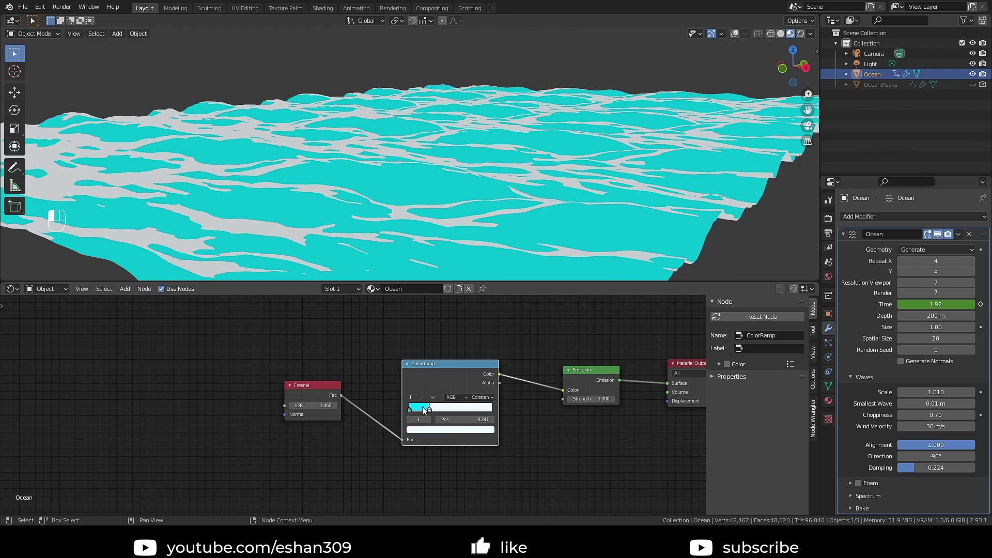
middle_click_drag(361, 183, 471, 176)
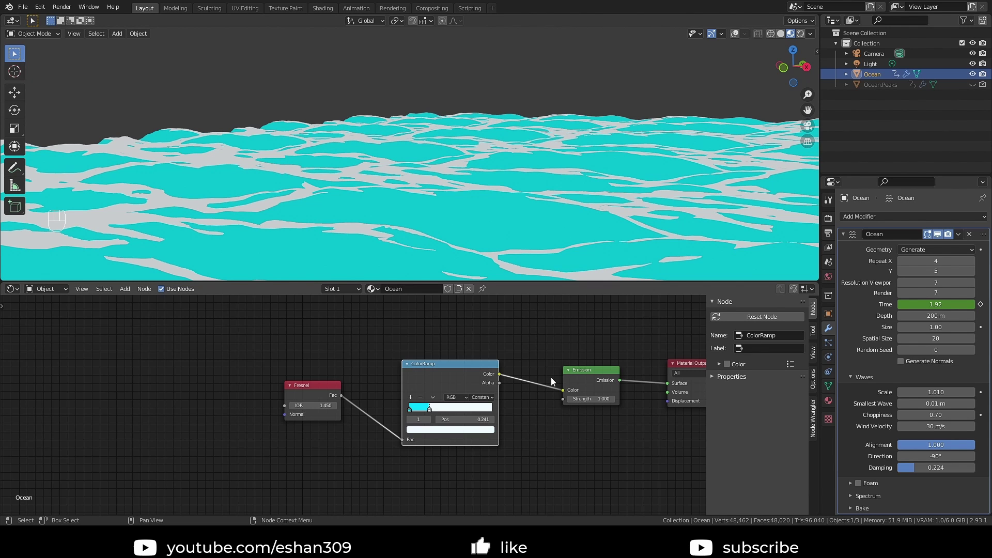
middle_click_drag(468, 181, 504, 187)
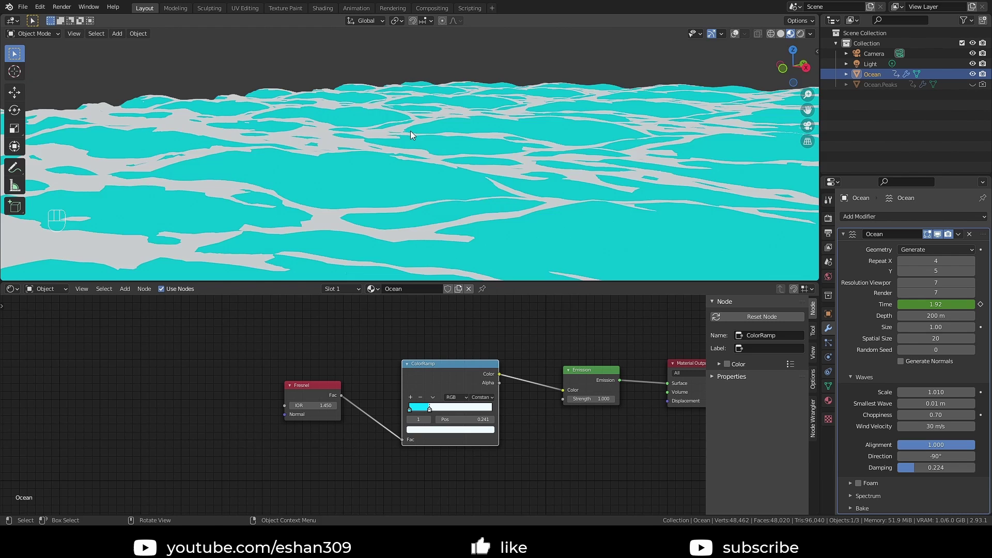
Orbit, zoom and pan around the streaked ocean, checking it from above and low angles.
middle_click_drag(411, 131, 415, 187)
scroll(402, 170, "up", 3)
mouse_move(415, 187)
middle_mouse_down("shift")
mouse_move(403, 138)
mouse_move(399, 180)
middle_mouse_up("shift")
scroll(403, 138, "down", 4)
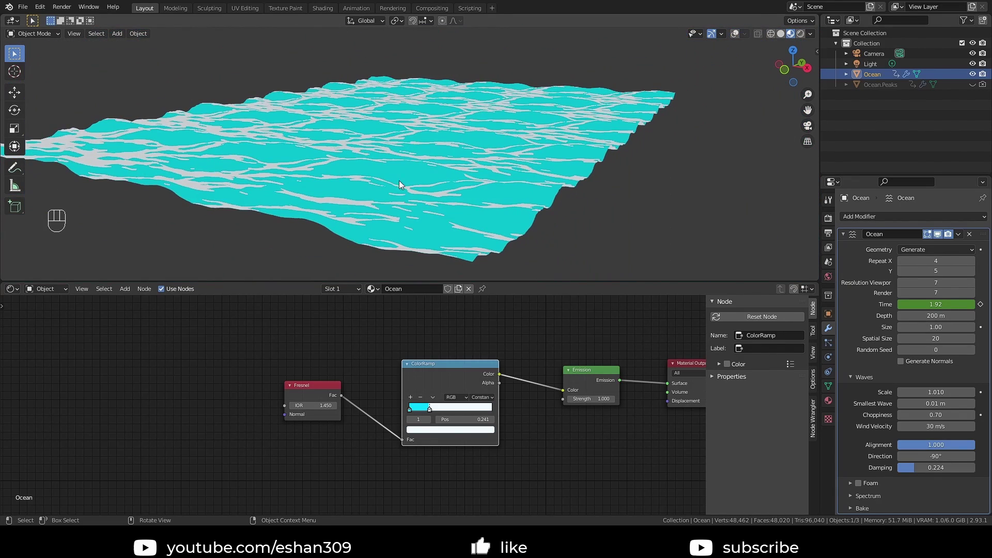
left_click_drag(262, 330, 371, 514)
left_click(297, 464)
middle_click_drag(420, 208, 452, 219, "shift")
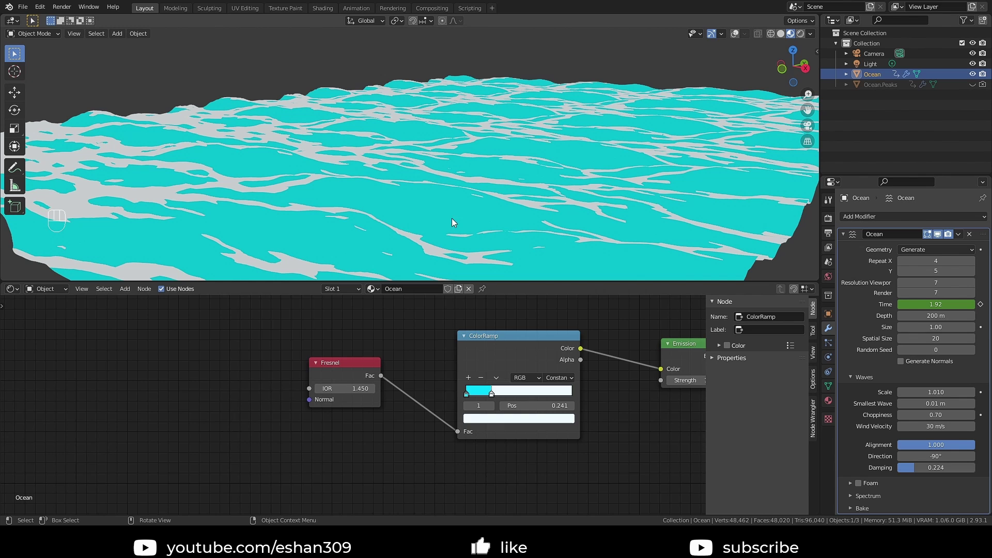
middle_click_drag(550, 419, 388, 443)
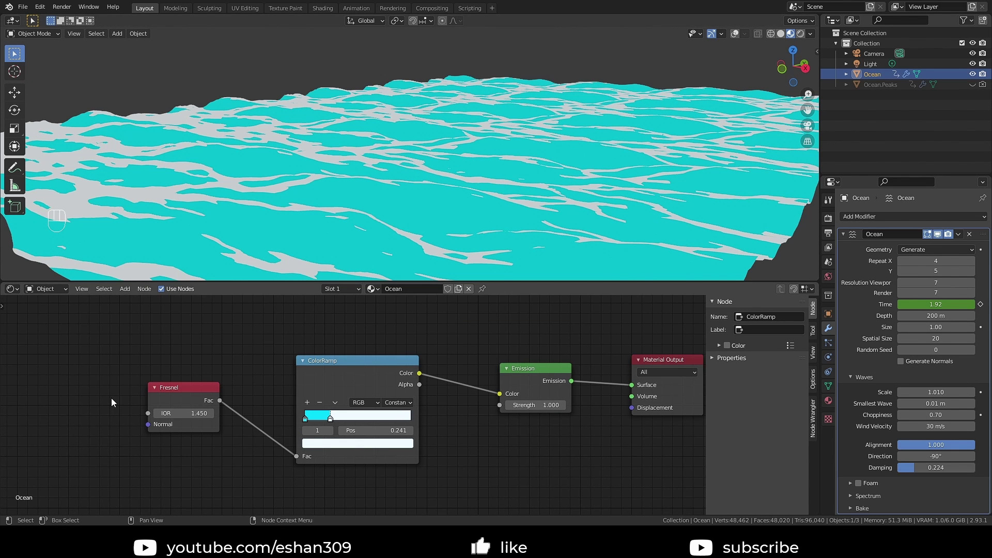
middle_click_drag(424, 243, 593, 181, "alt")
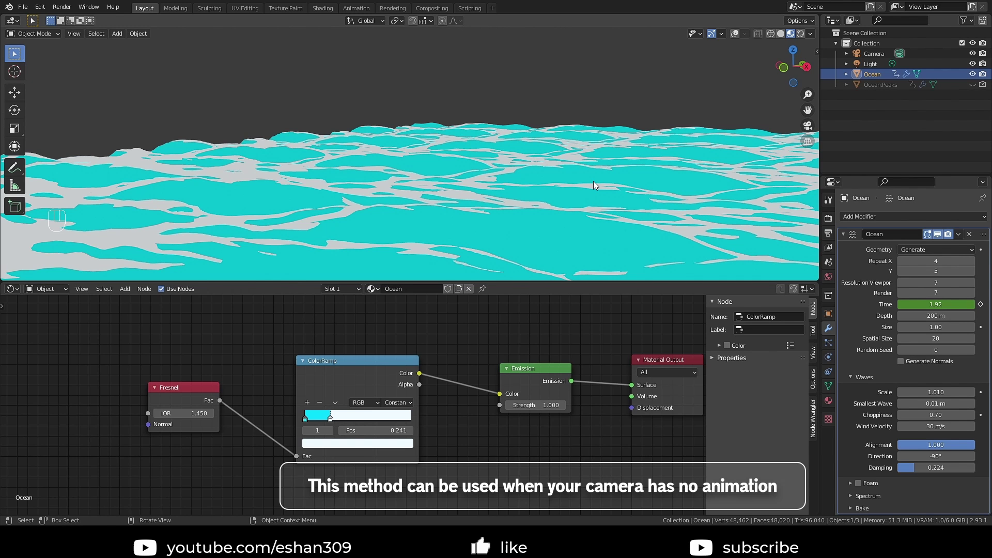
middle_click_drag(593, 181, 424, 156)
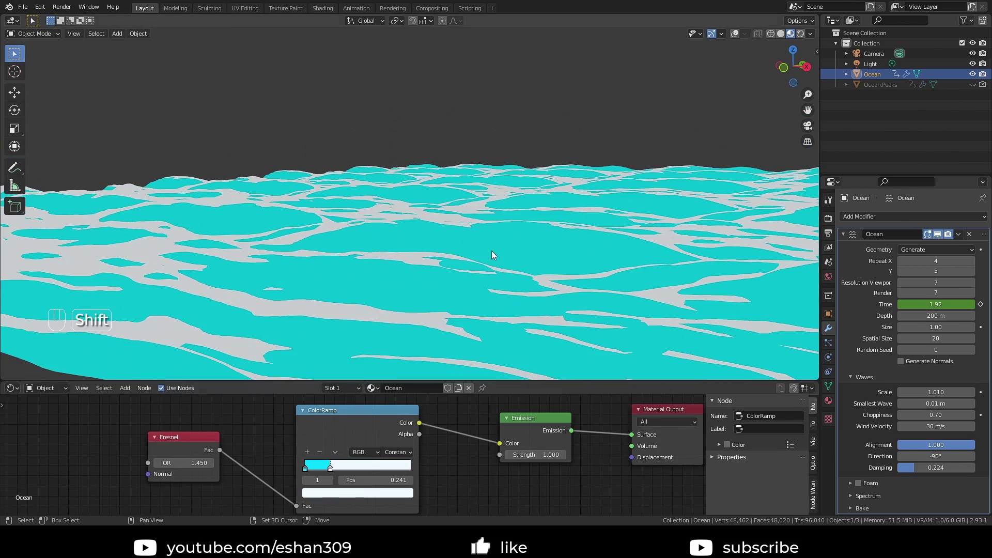
middle_click_drag(491, 250, 517, 261, "shift")
Switch the bottom area to the Timeline and play the ocean animation.
left_click(12, 388)
left_click(191, 424)
key("space")
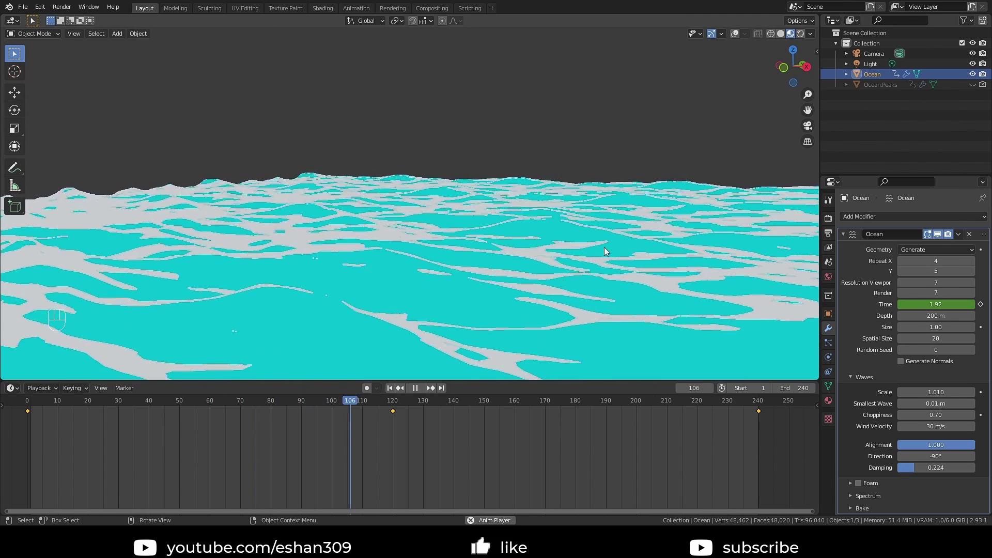
Stop playback and turn the bottom area back into the Shader Editor.
left_click(415, 388)
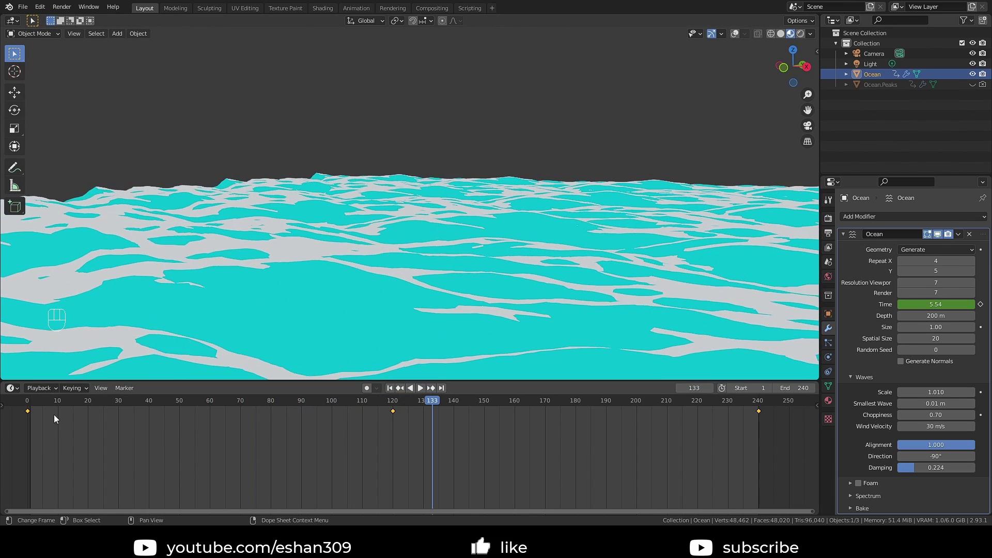
left_click(11, 391)
left_click(52, 495)
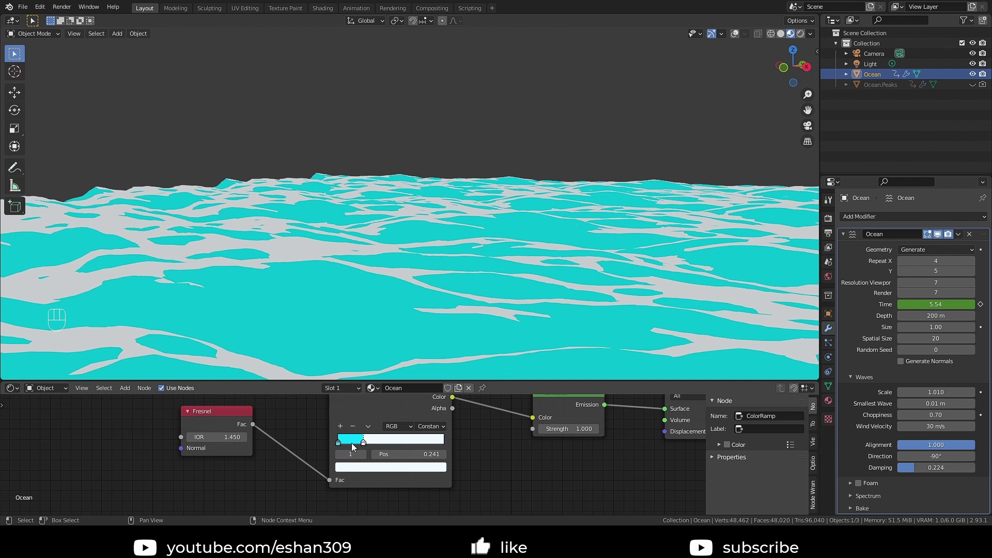
Add a third ColorRamp stop in darker cyan (Value 0.524) at position 0.159.
key("ctrl")
left_click(354, 443, "ctrl")
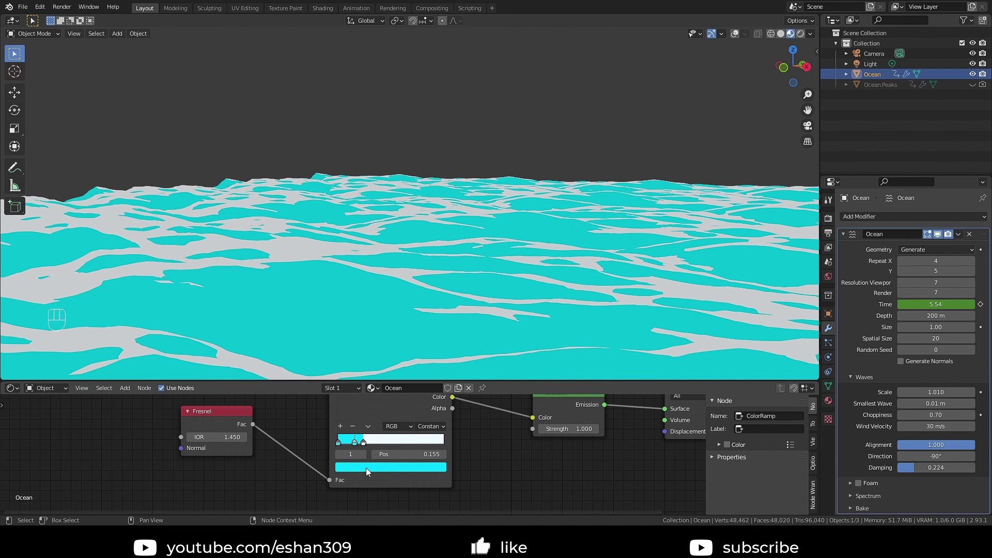
left_click(366, 467)
mouse_move(424, 323)
left_mouse_down()
mouse_move(423, 348)
mouse_move(423, 337)
left_mouse_up()
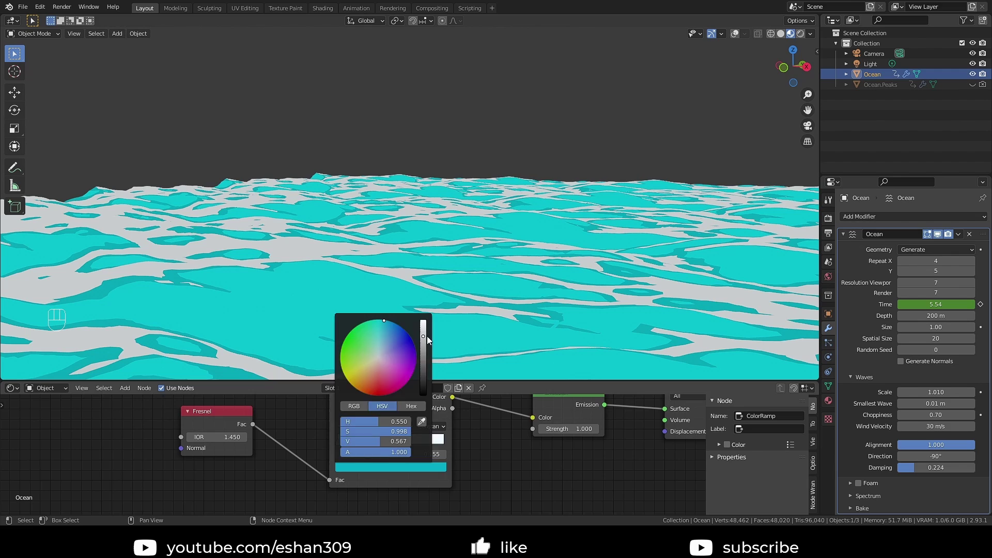
left_click_drag(356, 445, 357, 445)
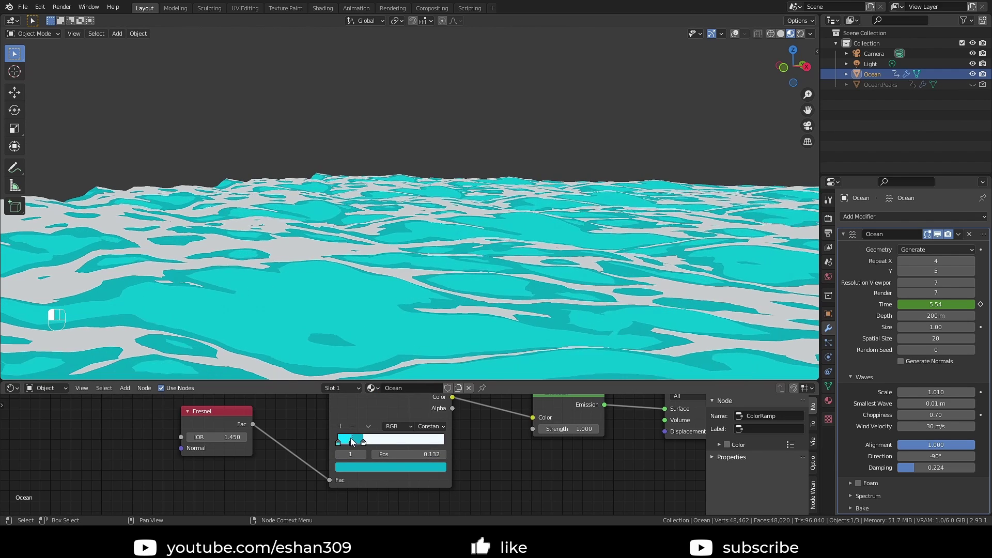
middle_click_drag(587, 445, 545, 459, "shift")
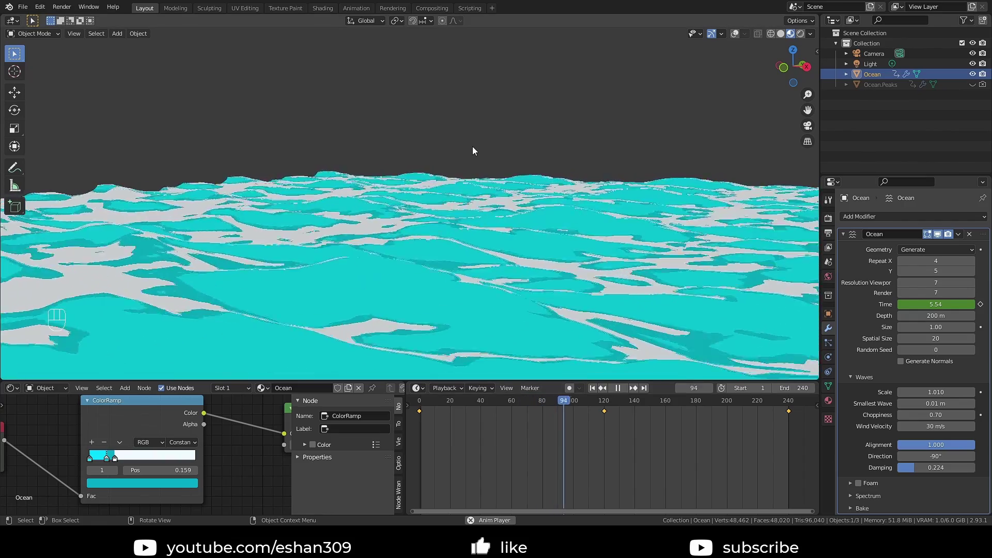
Stop playback in a maximized viewport, restore the layout and join the timeline into the node editor.
left_click(472, 146)
key("ctrl+space")
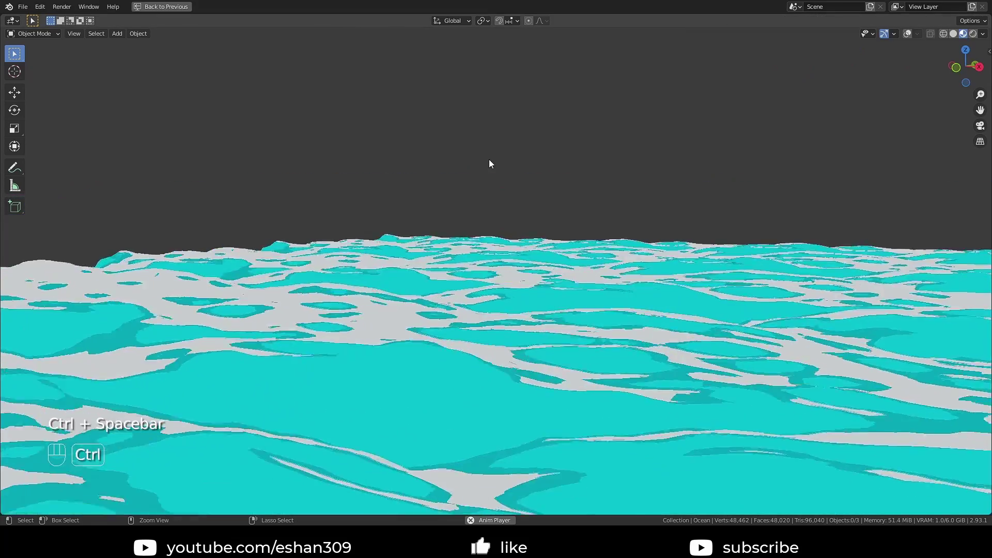
middle_click_drag(637, 258, 600, 328, "shift")
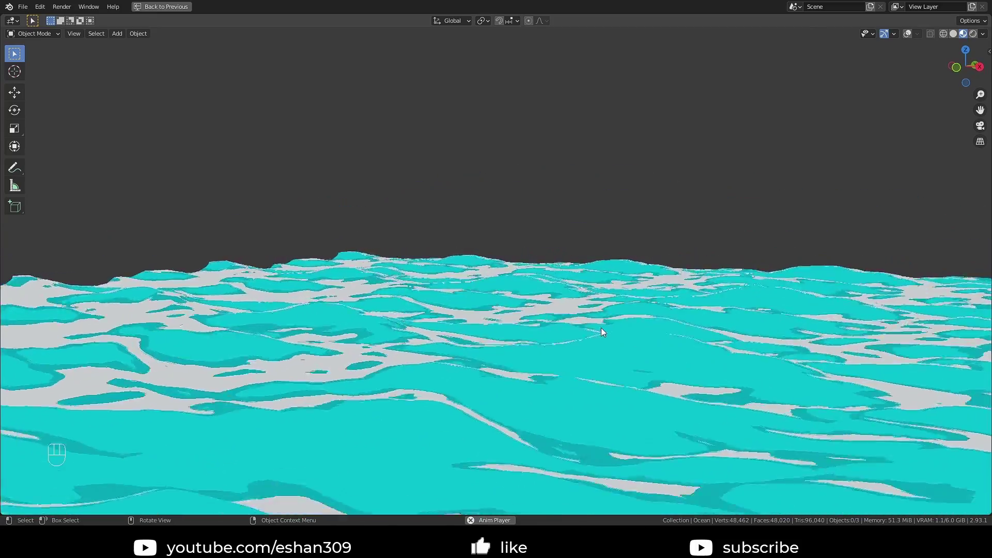
key("space")
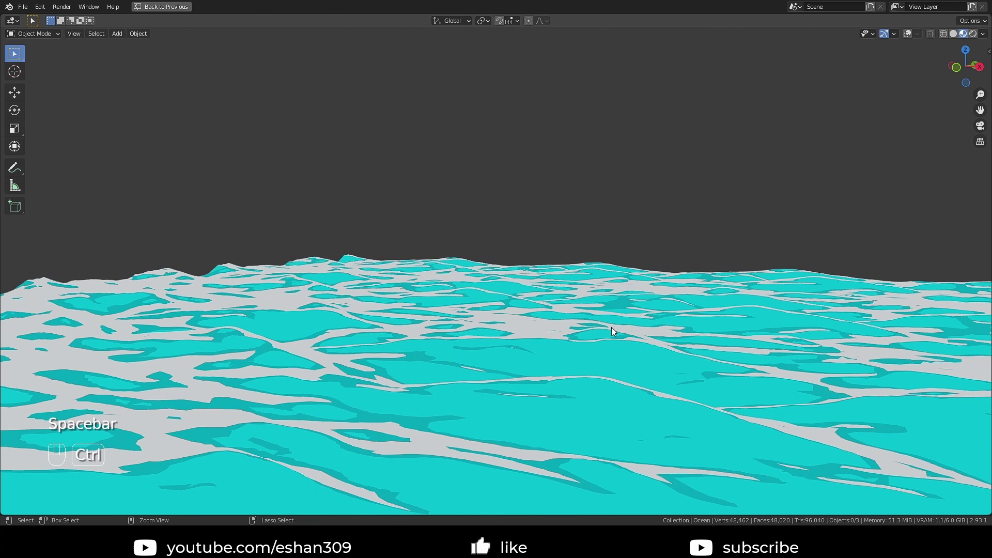
key("ctrl+space")
middle_click_drag(612, 327, 396, 316)
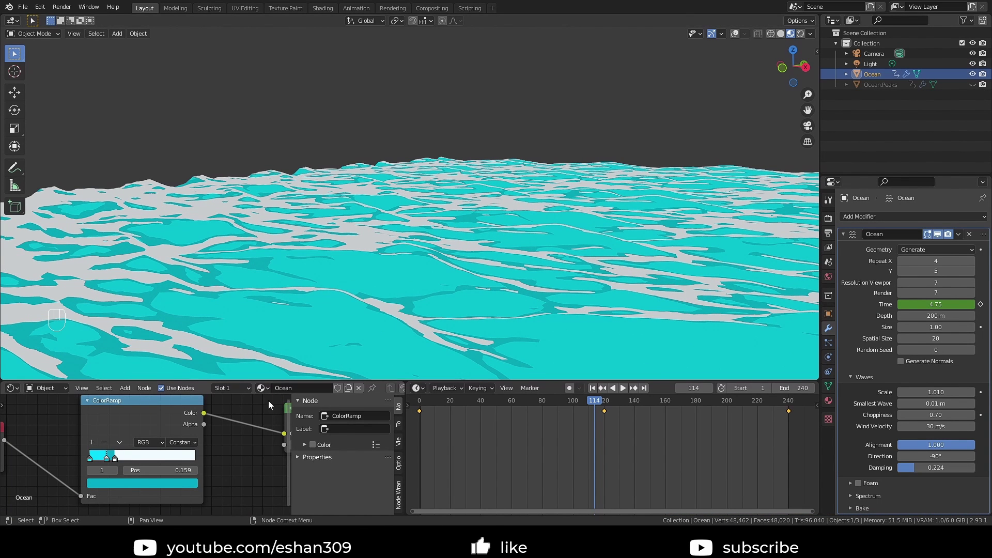
middle_click_drag(218, 445, 251, 428)
left_click_drag(404, 383, 434, 400)
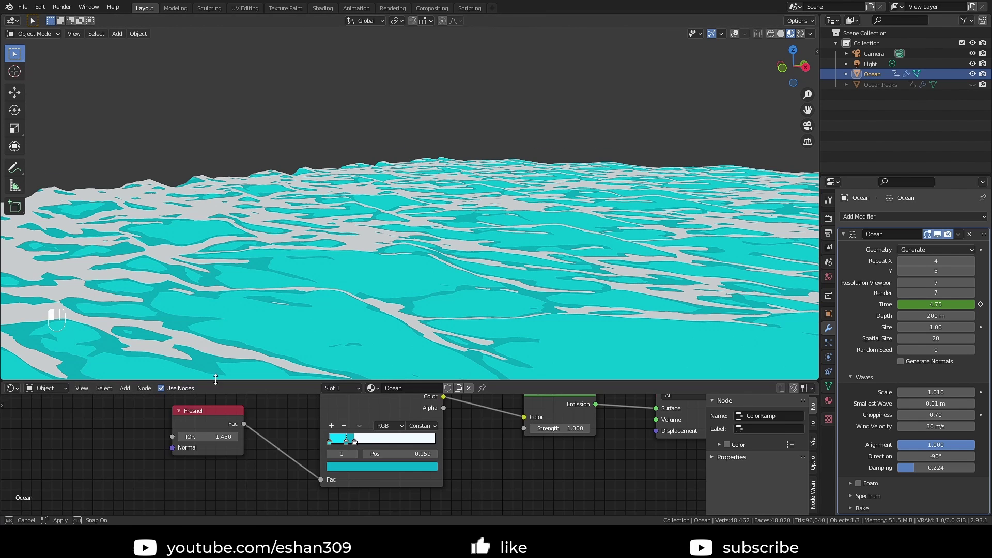
Show the World shader nodes in a taller editor and add a Gradient Texture node left of Background.
left_click_drag(207, 381, 205, 212)
left_click(13, 219)
left_click(9, 318)
left_click(55, 243)
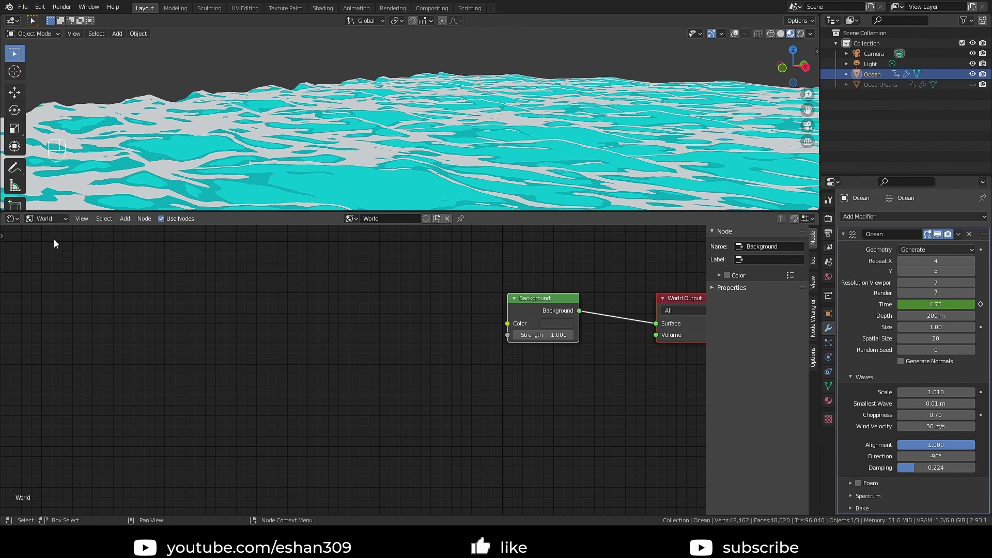
key("shift+a")
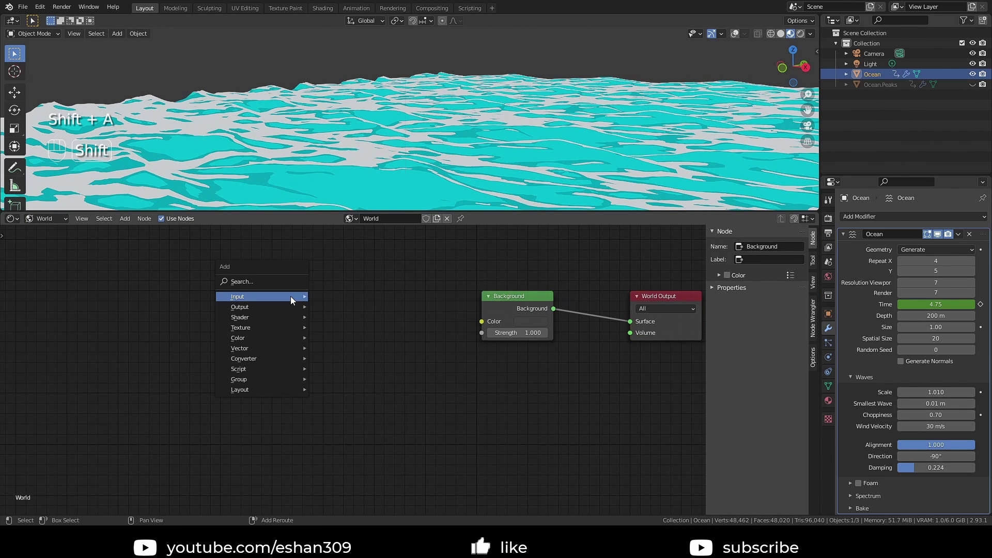
mouse_move(290, 296)
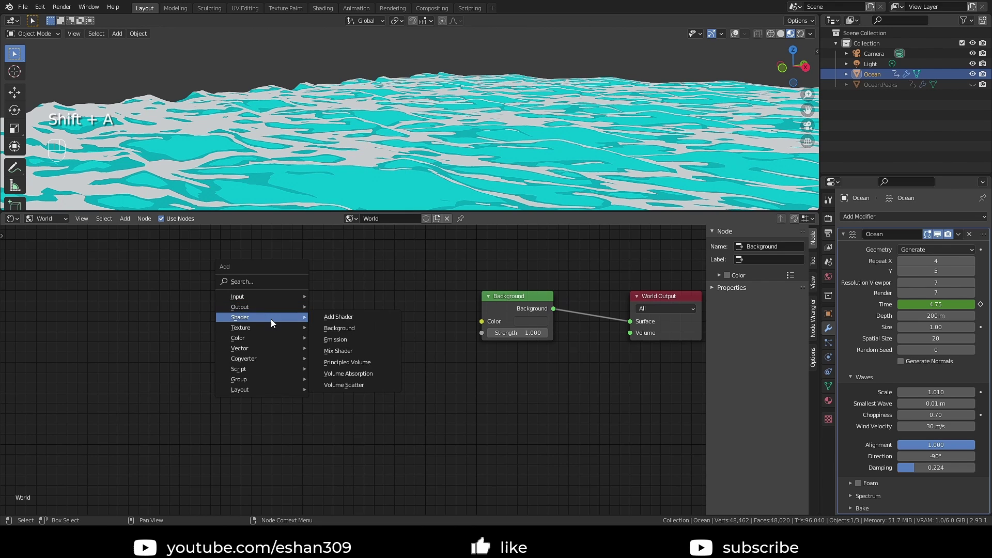
mouse_move(267, 331)
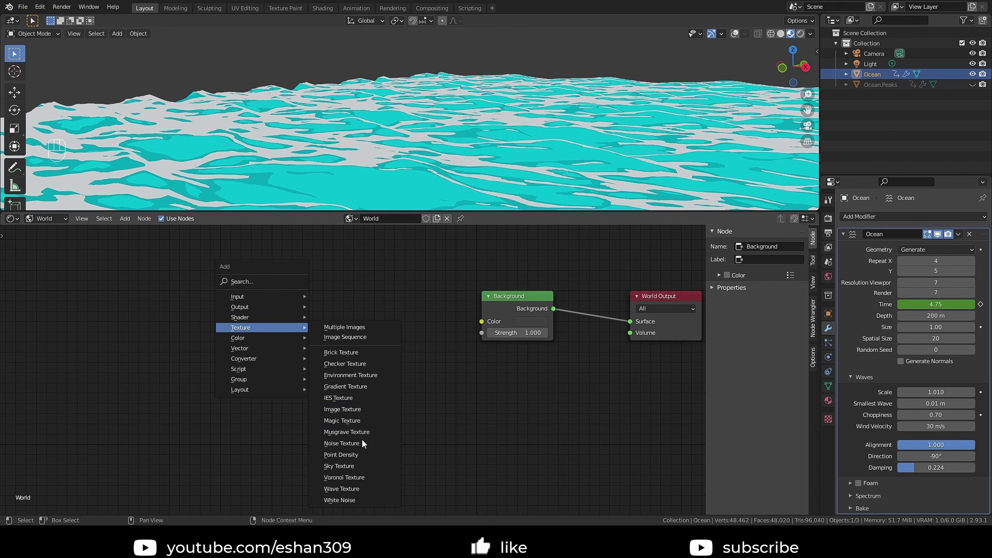
left_click(345, 387)
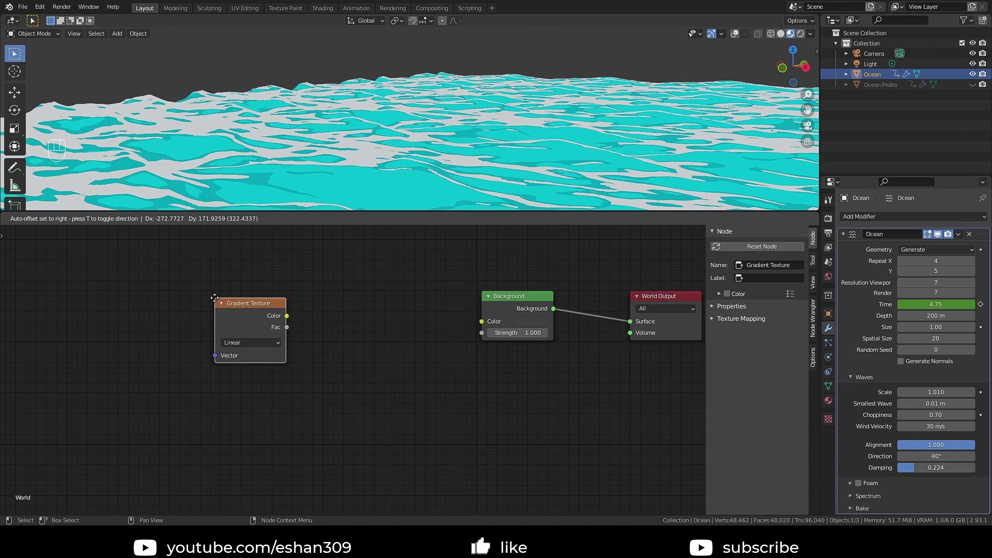
left_click(251, 298)
Add a ColorRamp linking Gradient Color to its Fac and its Color to Background Color.
key("shift+a")
mouse_move(392, 379)
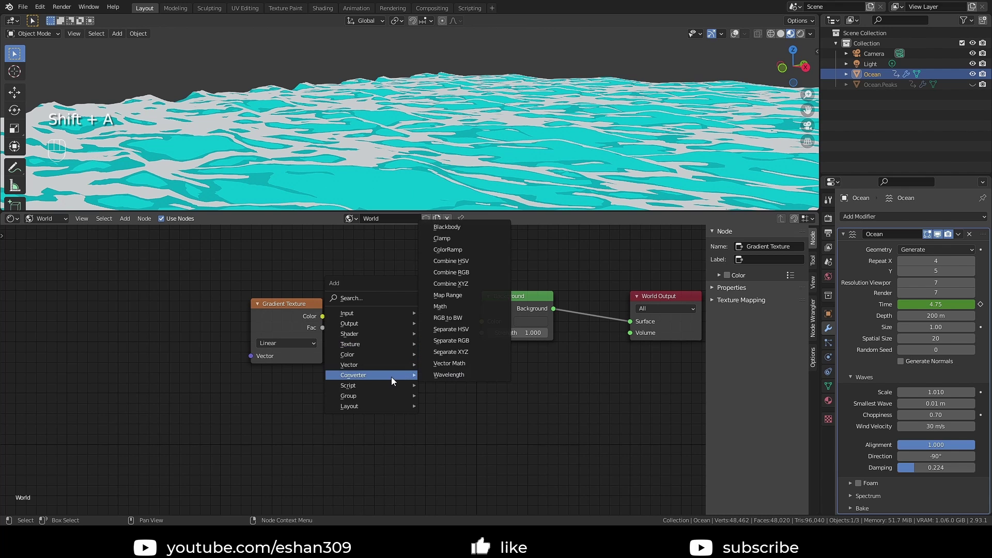
left_click(452, 248)
left_click(349, 283)
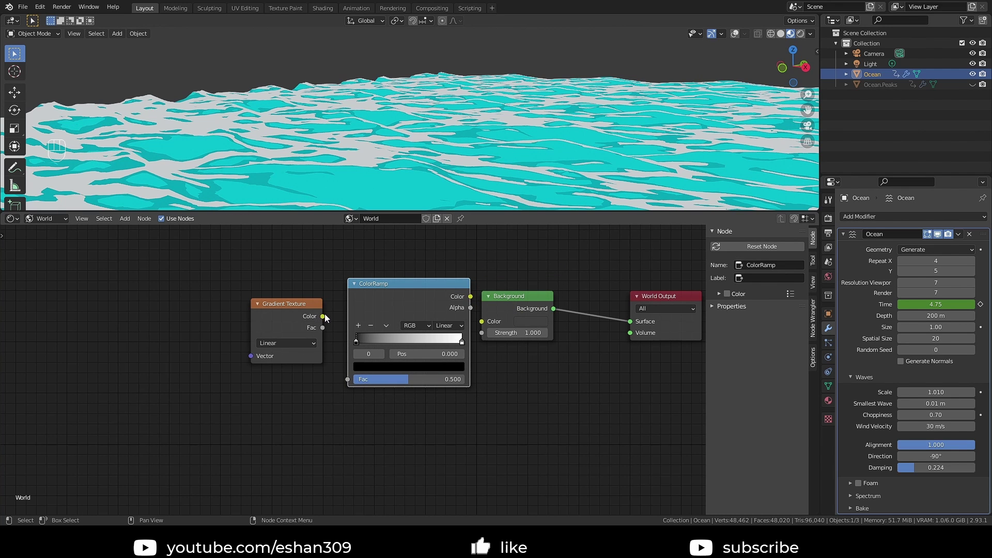
left_click_drag(322, 317, 346, 379)
mouse_move(471, 297)
left_mouse_down()
mouse_move(483, 323)
mouse_move(482, 310)
left_mouse_up()
left_click_drag(181, 256, 422, 436)
left_click_drag(395, 293, 349, 293)
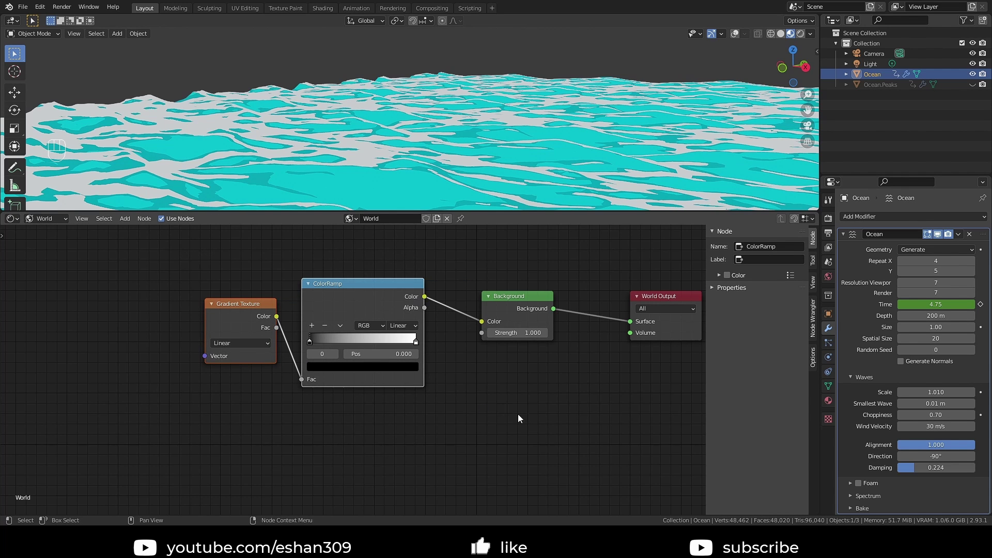
middle_click_drag(518, 414, 534, 428)
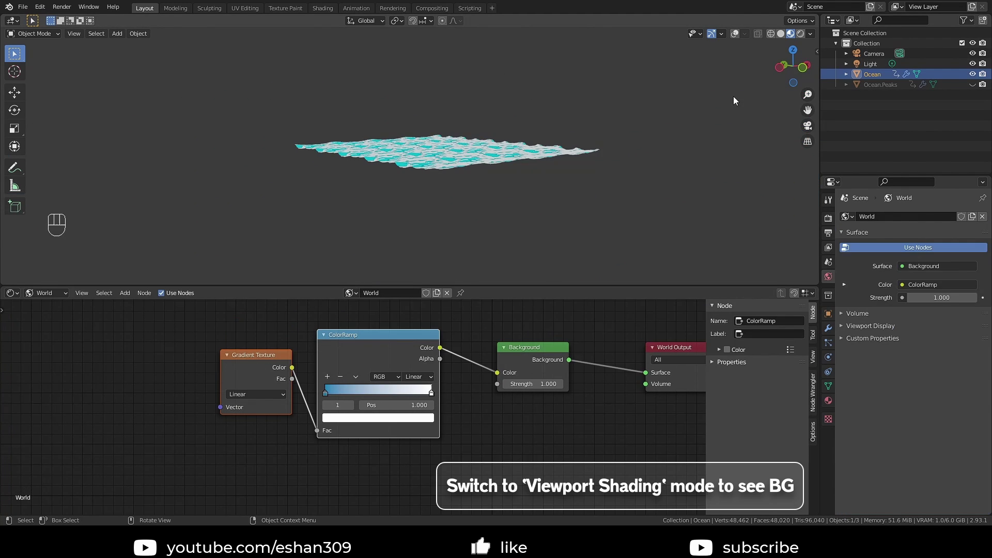
Switch to Rendered shading and feed Texture Coordinate through a Mapping node into the Gradient Vector.
left_click(801, 34)
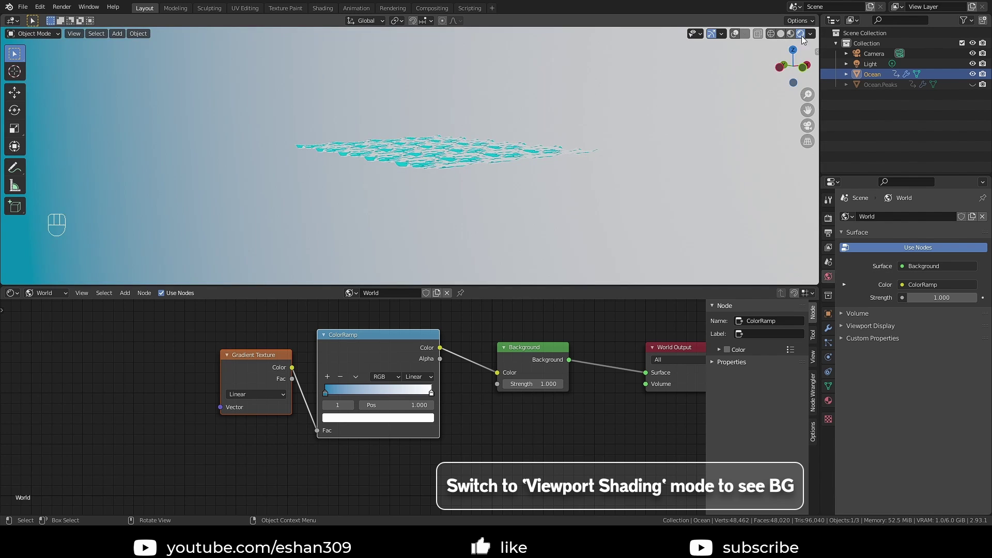
mouse_move(538, 119)
middle_mouse_down()
mouse_move(544, 153)
mouse_move(497, 159)
middle_mouse_up()
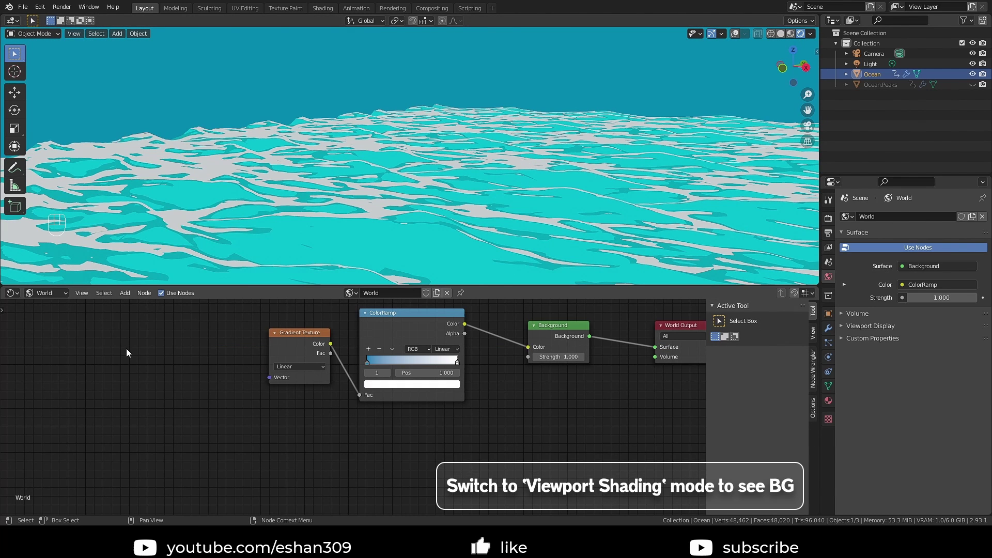
key("shift+a")
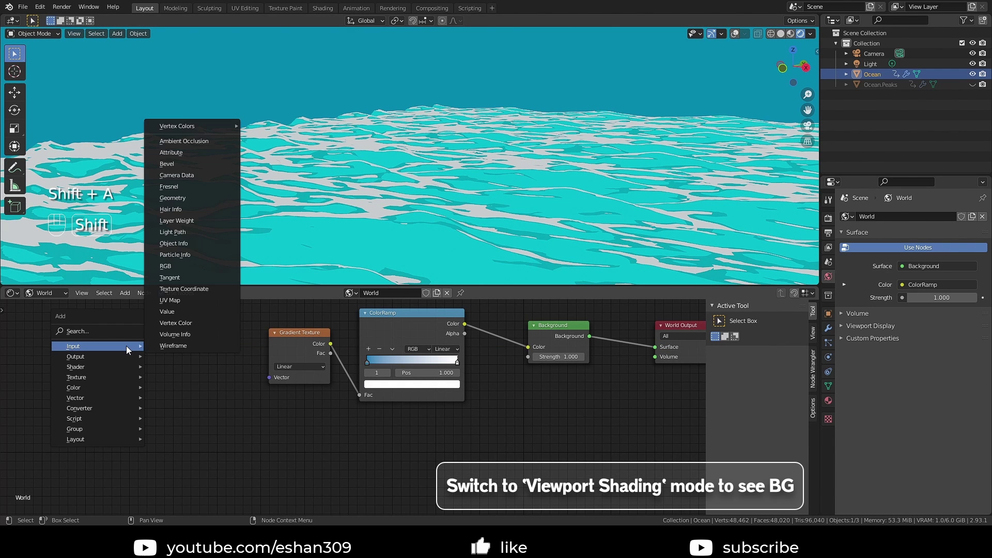
left_click(184, 289)
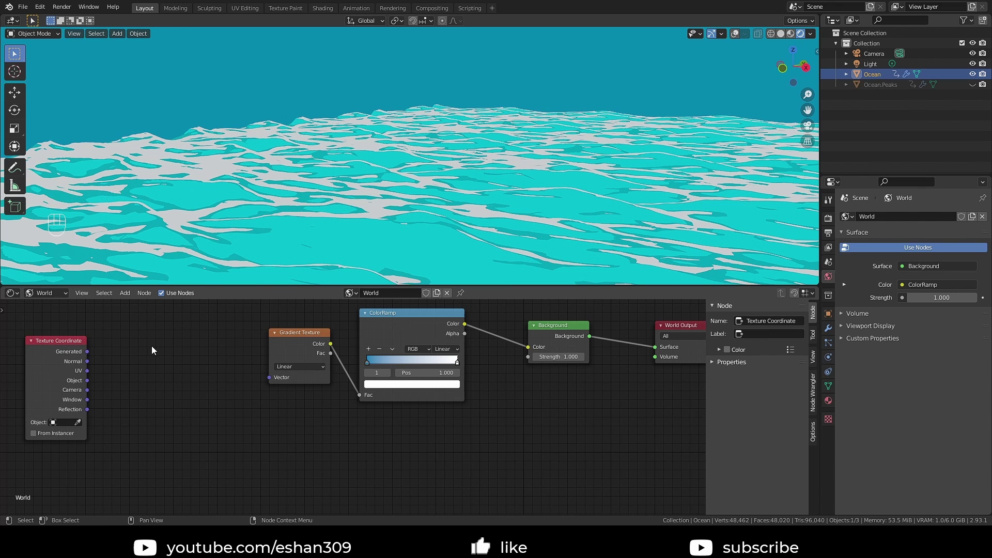
key("shift+a")
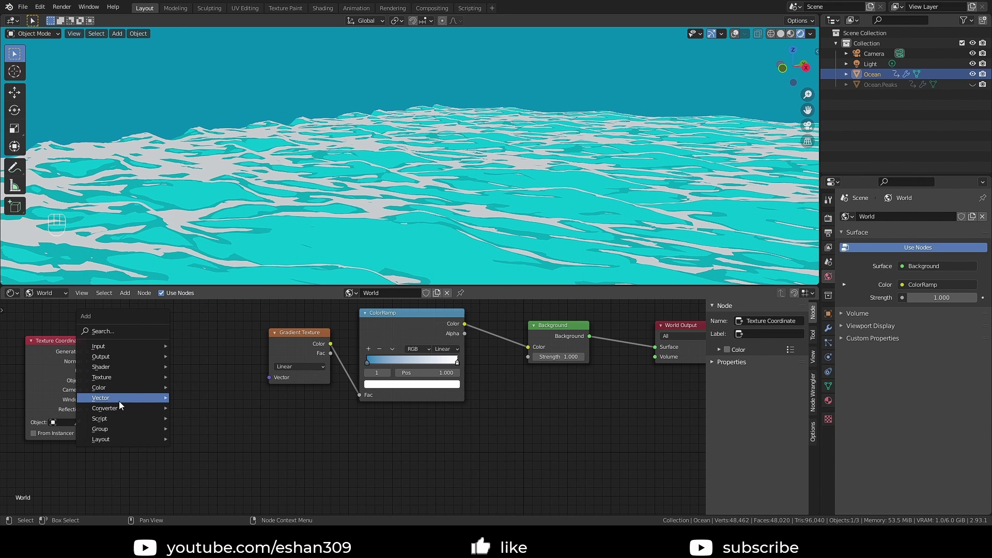
mouse_move(118, 400)
left_click(213, 426)
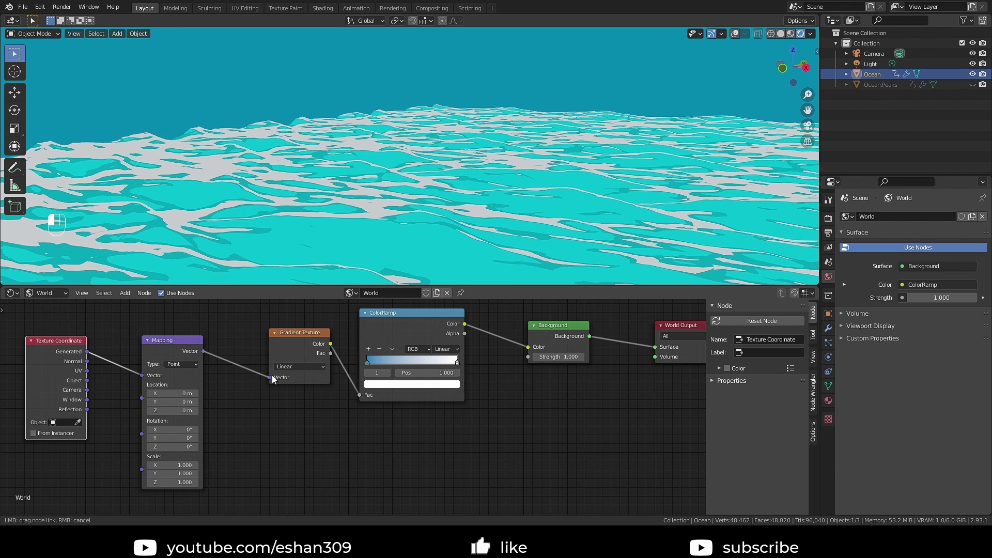
left_click_drag(272, 382, 270, 378)
Set the Mapping Rotation Y to -93.9° and Location X to 0.1 m, then view the waves closely.
middle_click_drag(262, 425, 306, 420)
scroll(461, 178, "down", 10)
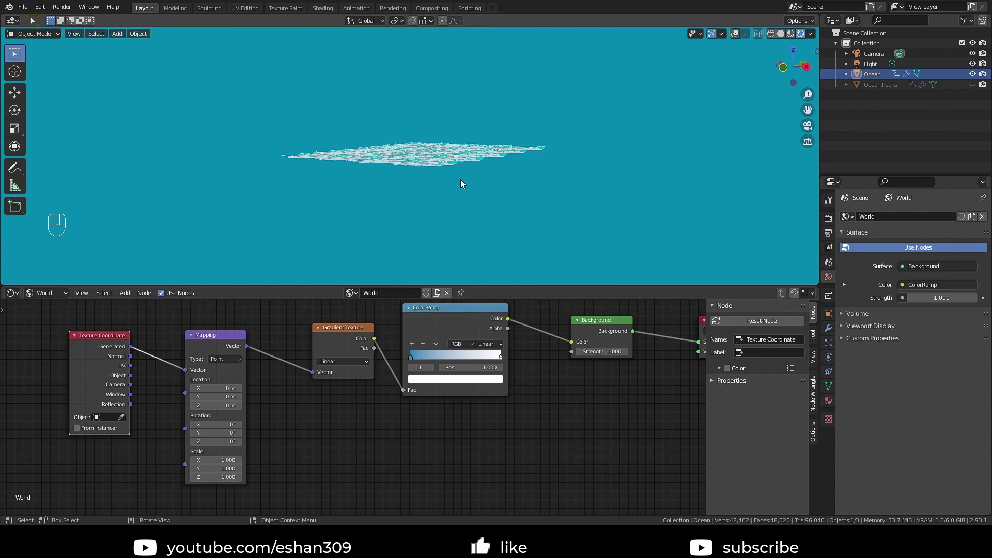
left_click_drag(228, 433, 229, 433)
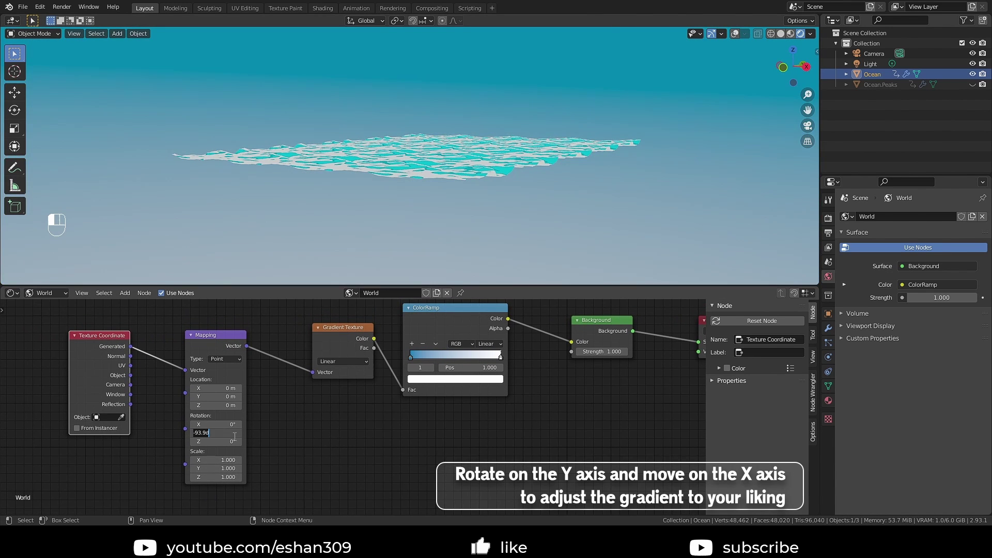
key("Return")
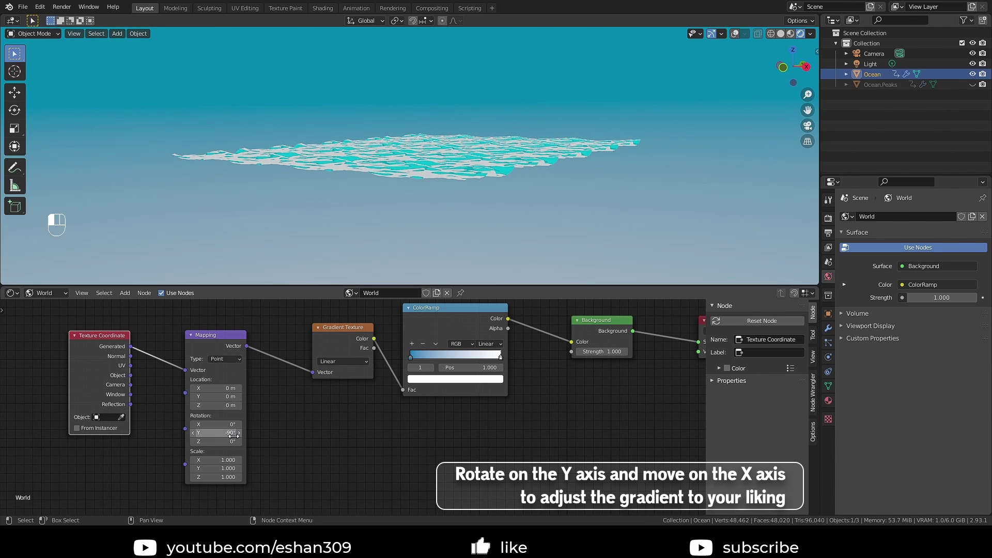
key("ctrl+z")
key("ctrl+z")
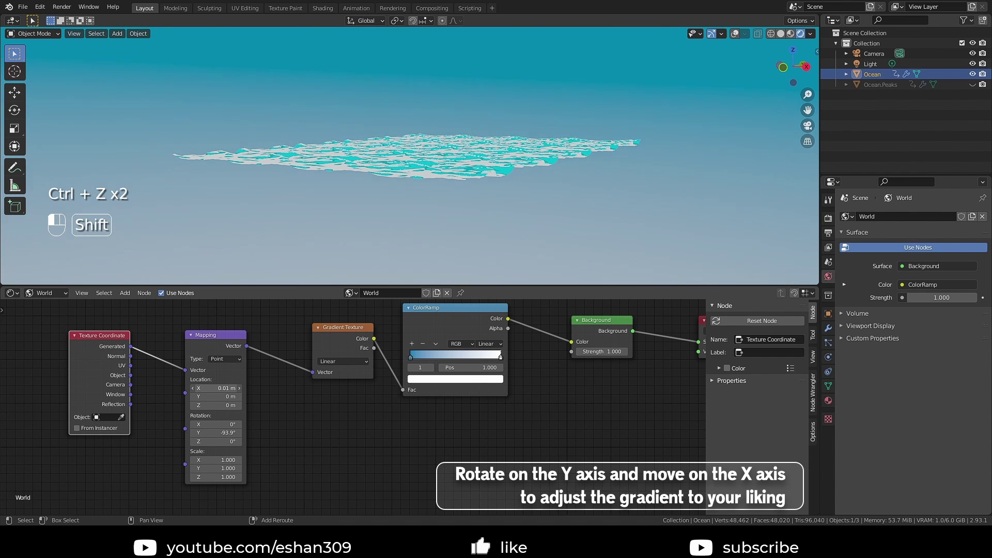
left_click_drag(218, 388, 225, 388, "shift")
middle_click_drag(479, 239, 502, 224)
scroll(488, 193, "up", 7)
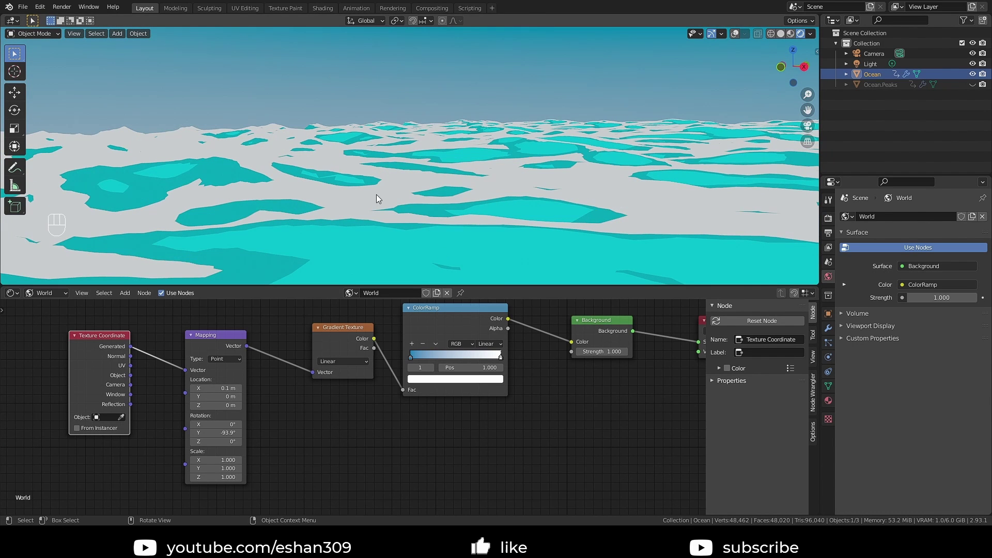
Maximize the 3D view, play the three-tone ocean waves, and orbit to view the near edge.
key("ctrl+space")
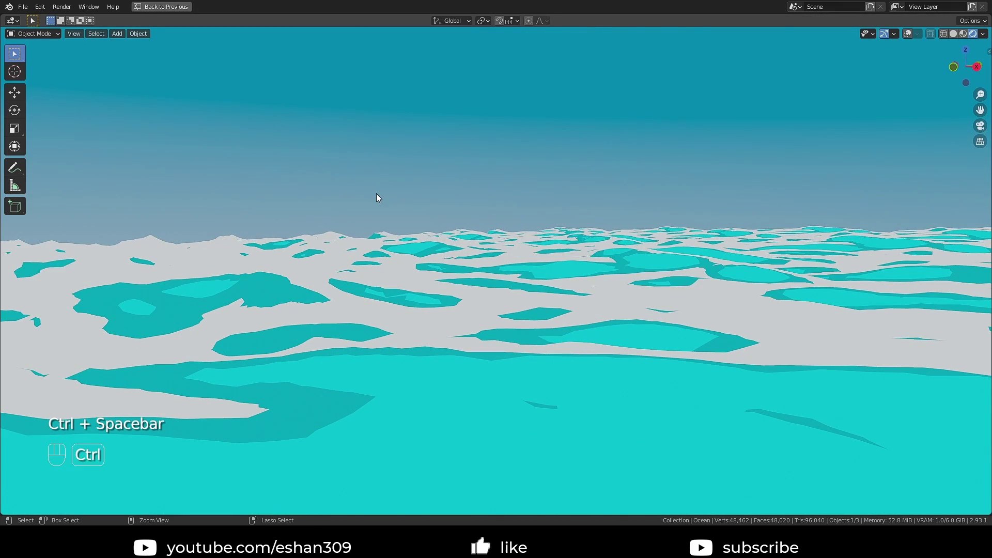
key("space")
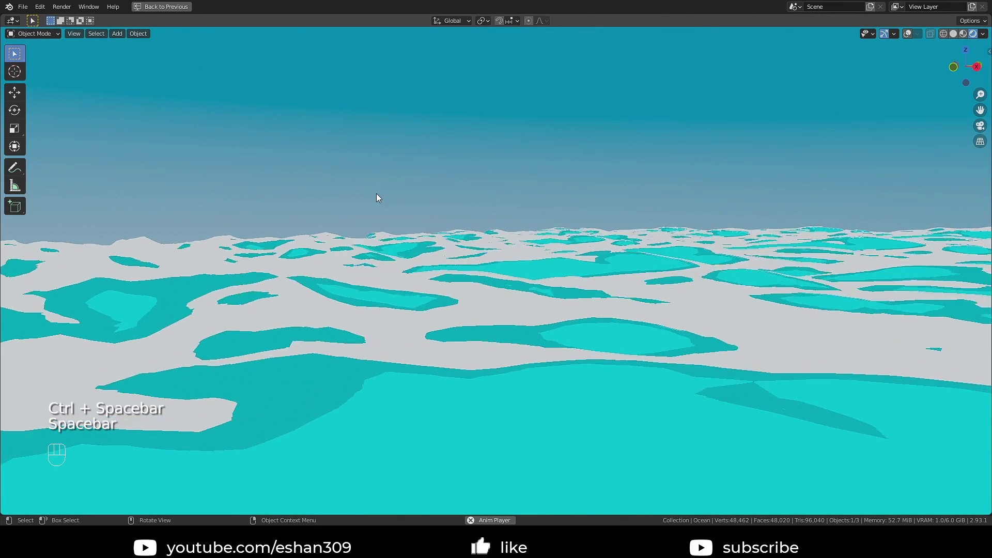
scroll(376, 193, "down", 5)
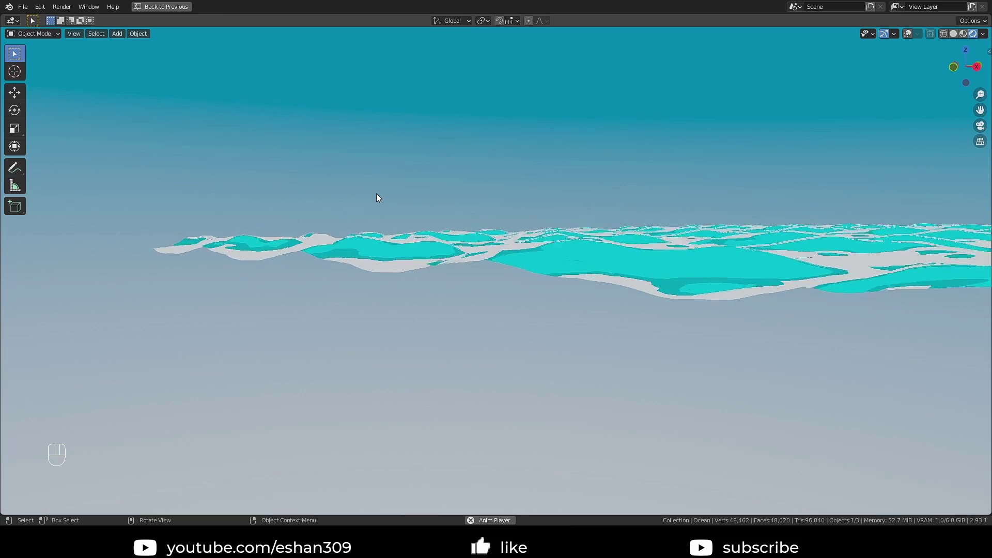
scroll(376, 198, "up", 5)
scroll(376, 198, "up", 5)
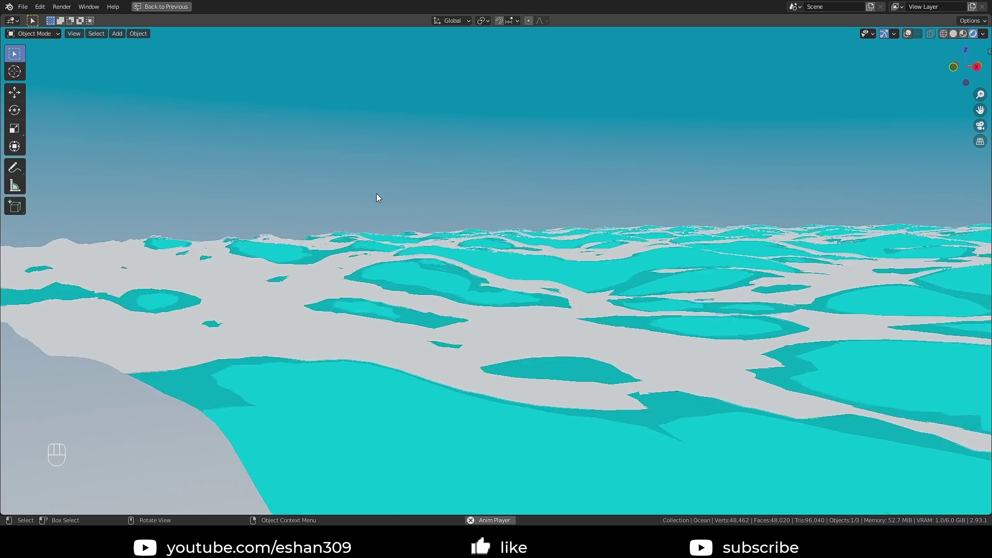
key("space")
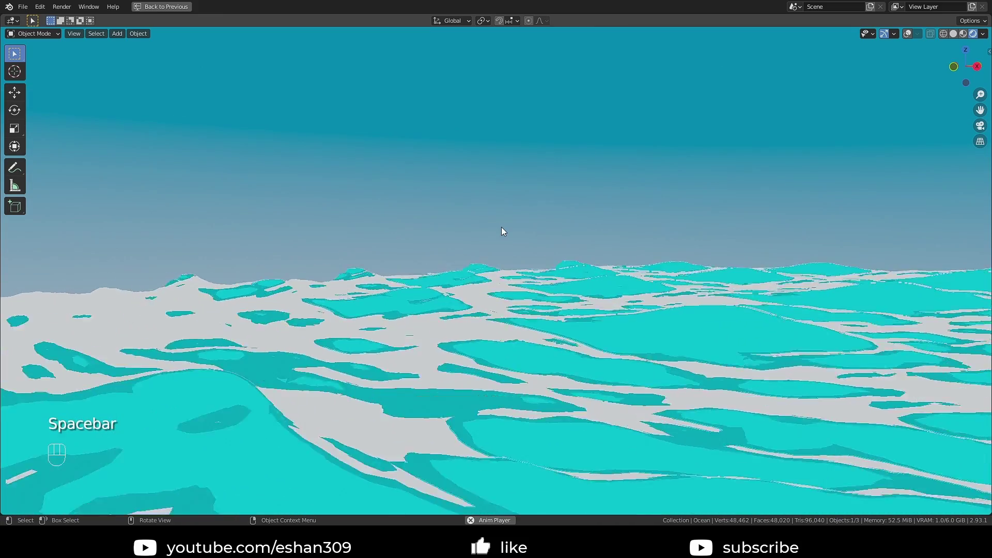
middle_click_drag(501, 228, 904, 209)
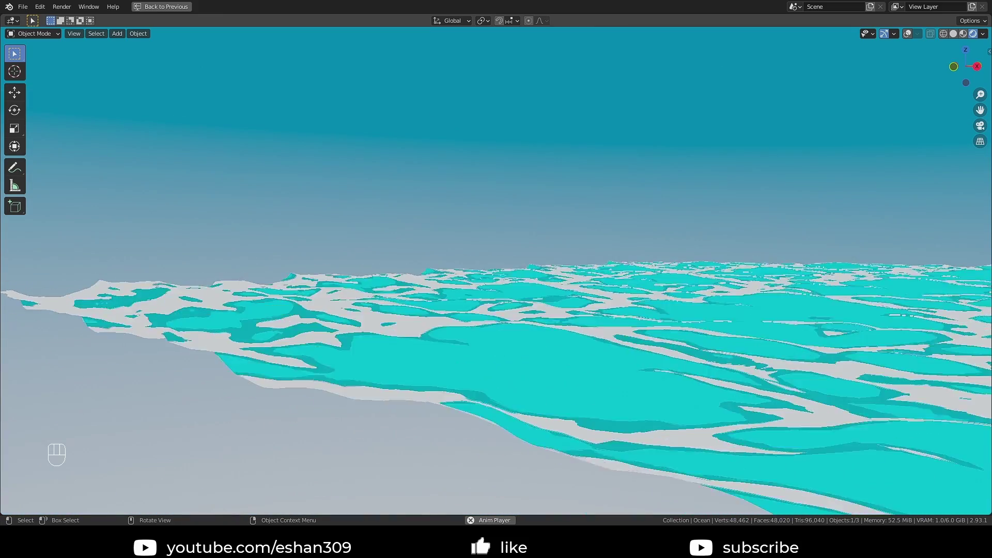